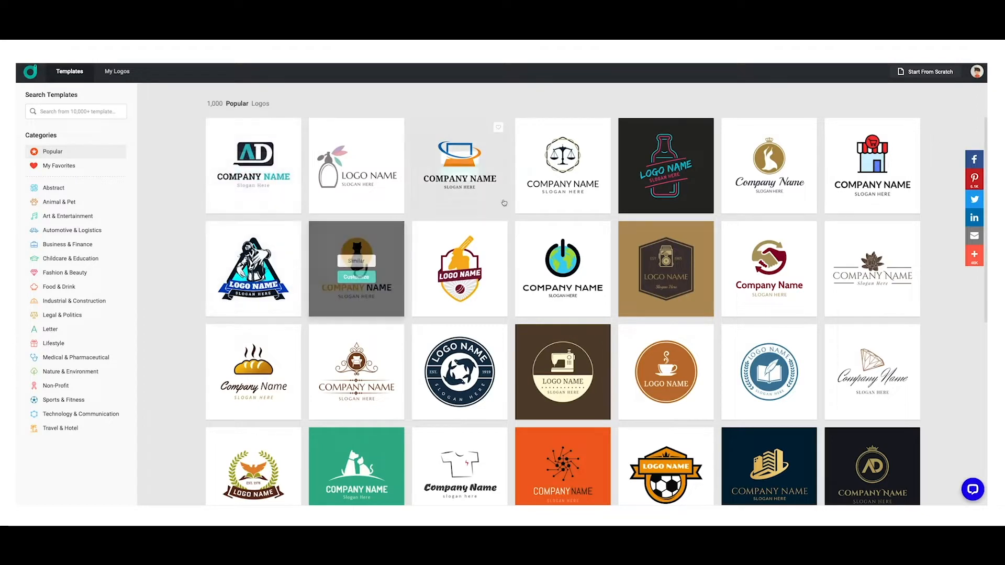
# Browse the popular logo templates and the Art & Entertainment category.
pyautogui.scroll(-2, 178, 207)
pyautogui.scroll(-3, 179, 206)
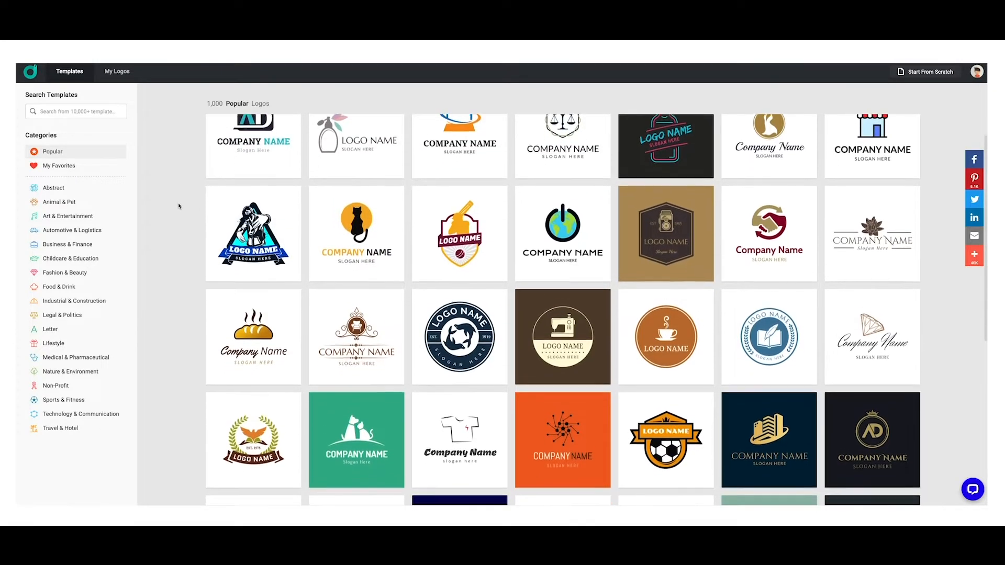
pyautogui.scroll(-2, 179, 206)
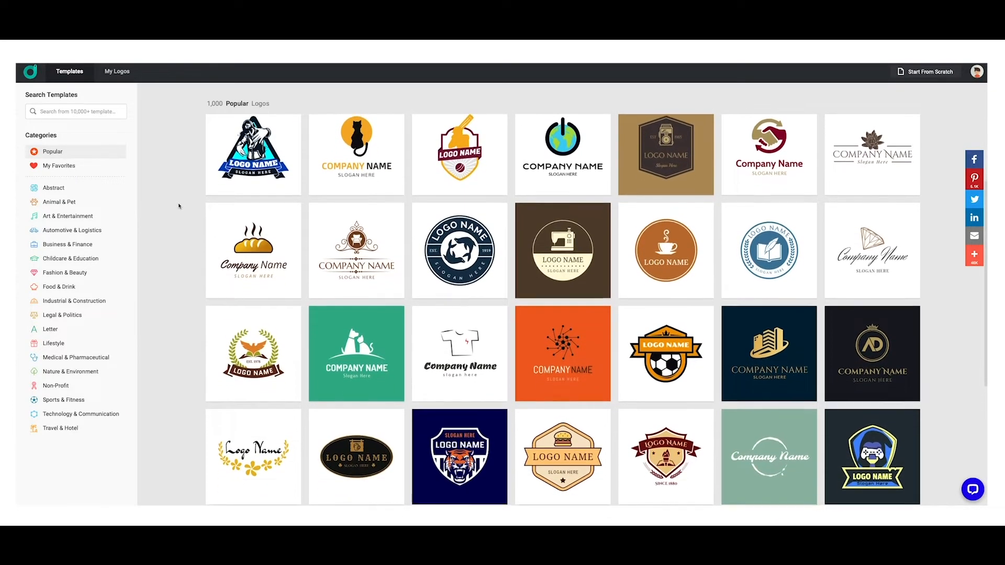
pyautogui.scroll(3, 178, 207)
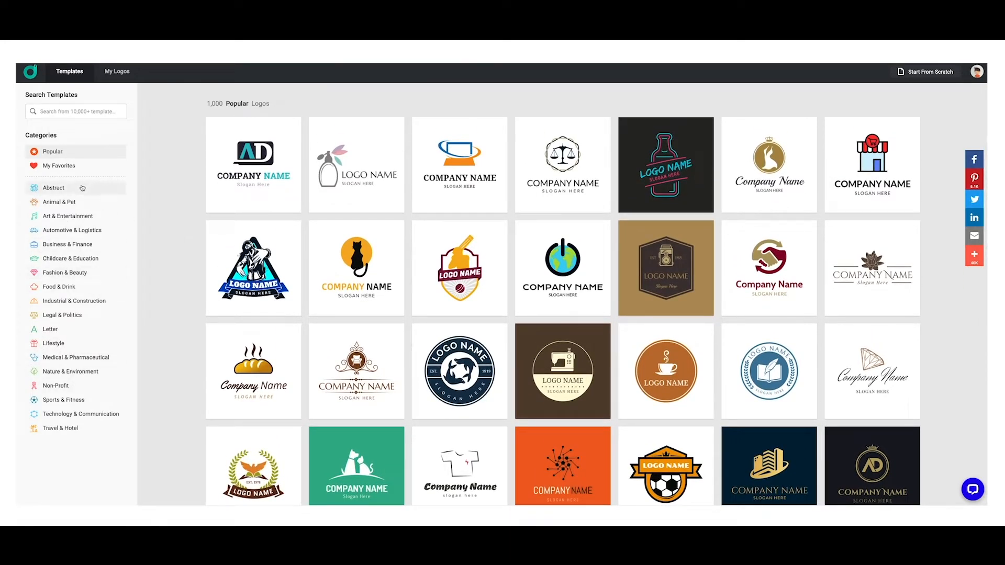
pyautogui.click(86, 218)
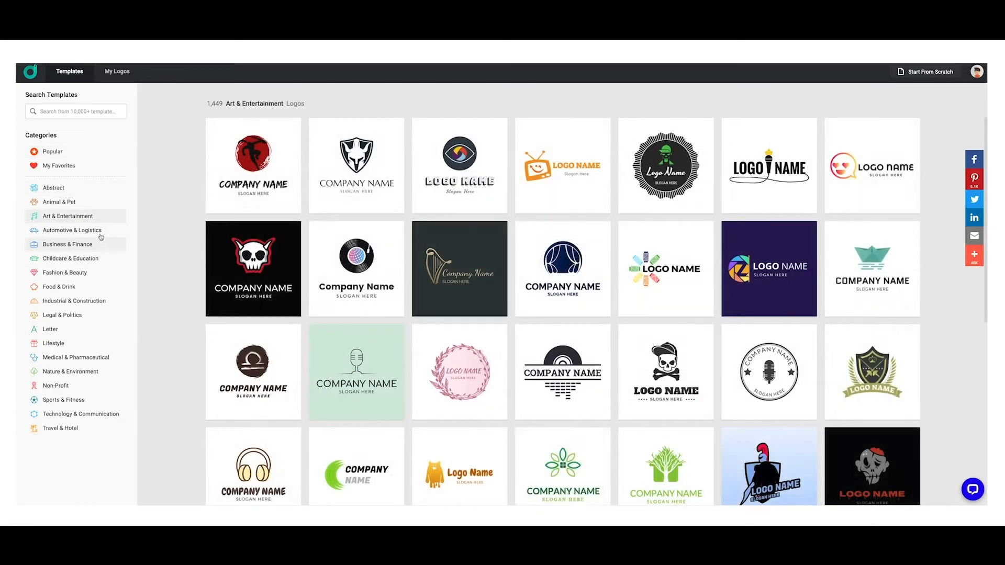
pyautogui.moveTo(242, 185)
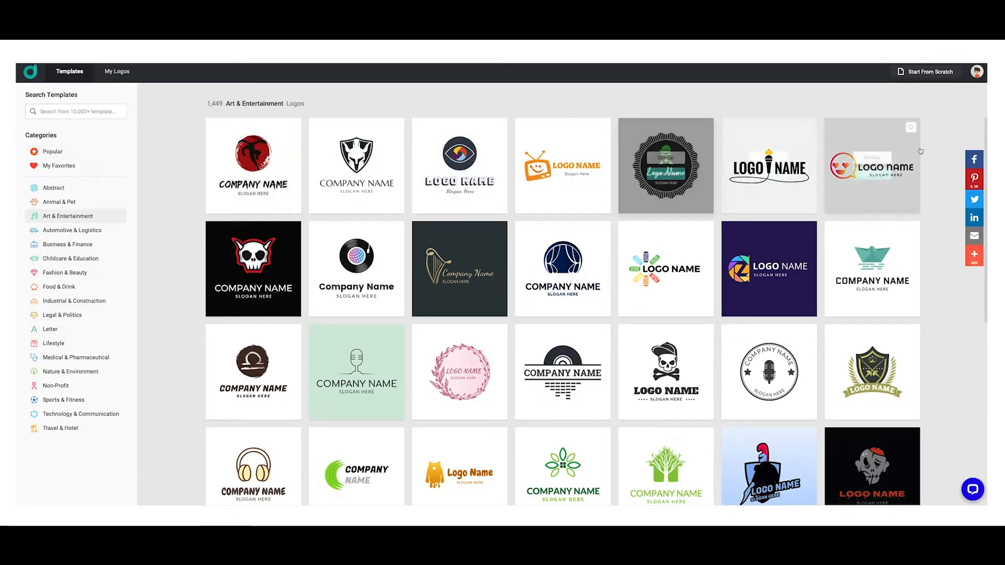
# Start a blank logo from scratch and search the icon library for shoes.
pyautogui.click(933, 73)
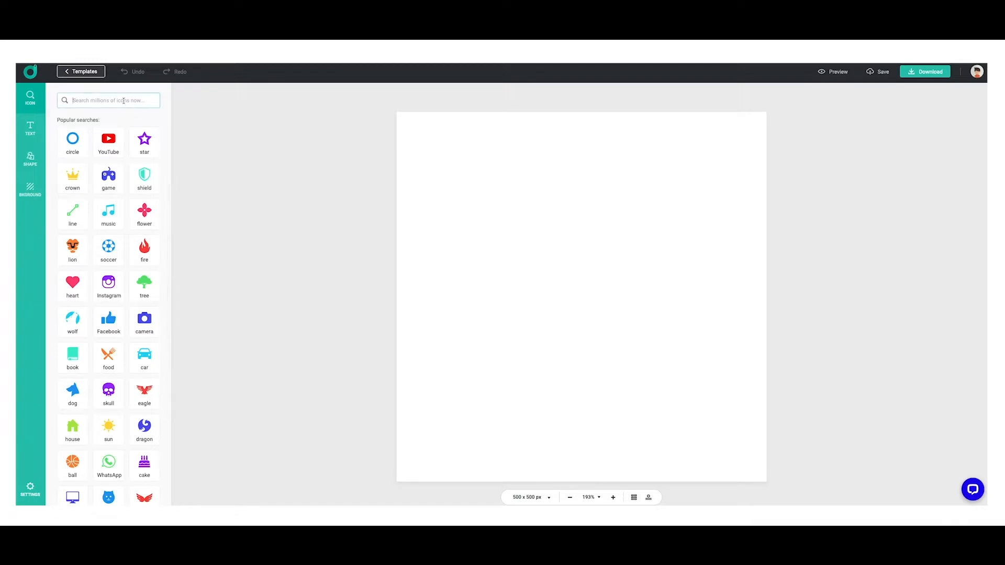
pyautogui.click(135, 100)
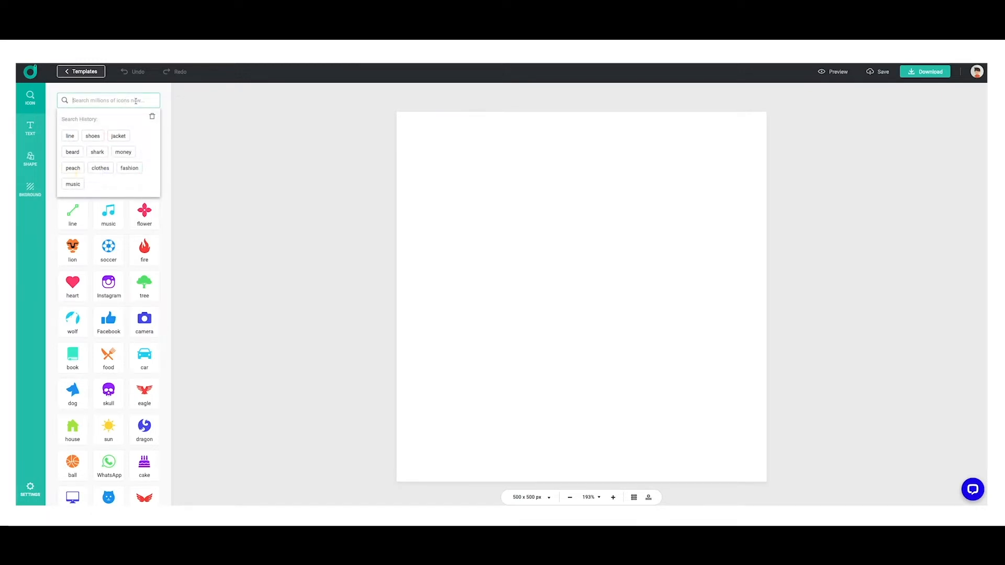
pyautogui.click(93, 137)
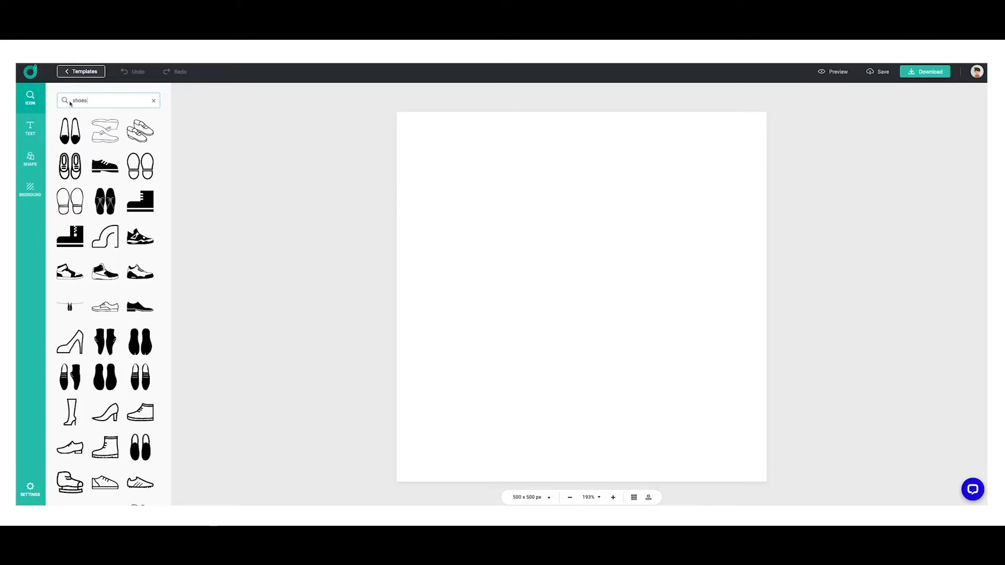
# Search the icon library for fruit and look through the text, shape and background options.
pyautogui.moveTo(85, 100); pyautogui.dragTo(70, 100)
pyautogui.write('fruit')
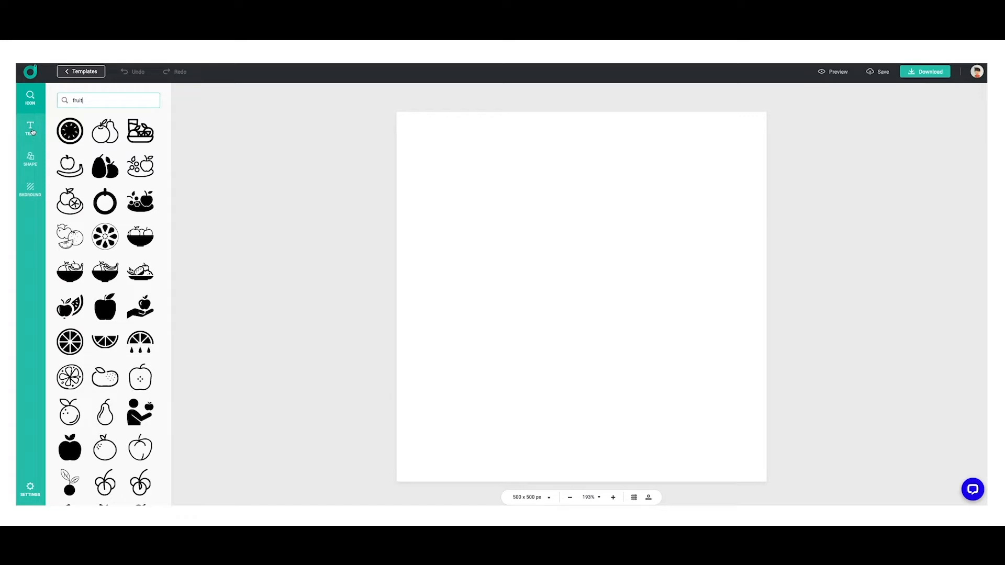
pyautogui.click(31, 130)
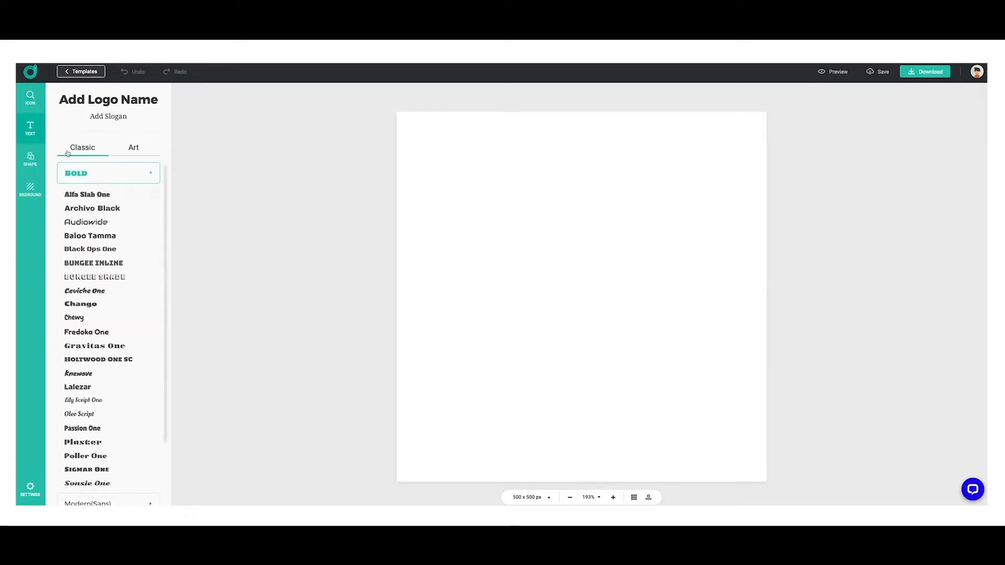
pyautogui.click(31, 162)
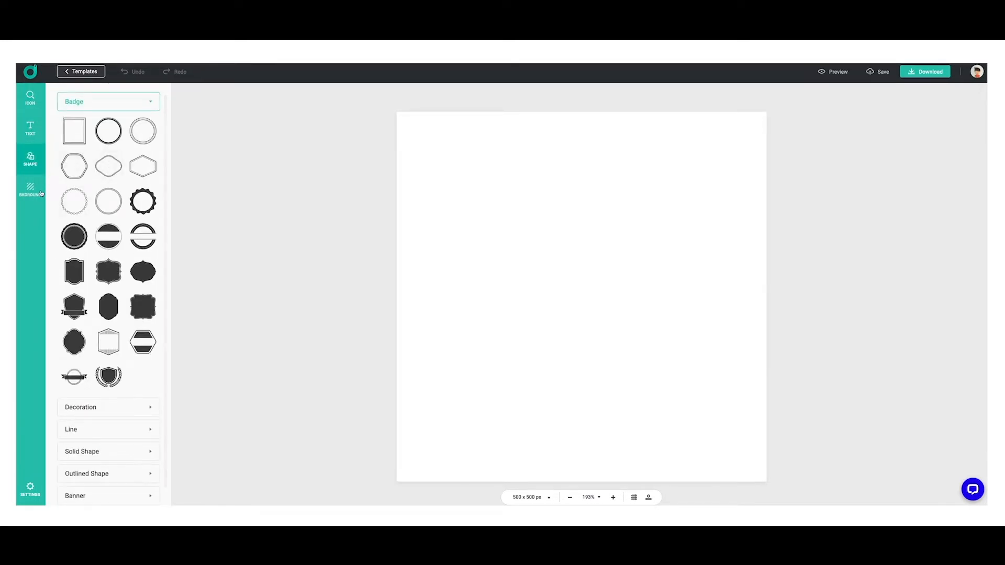
pyautogui.click(31, 188)
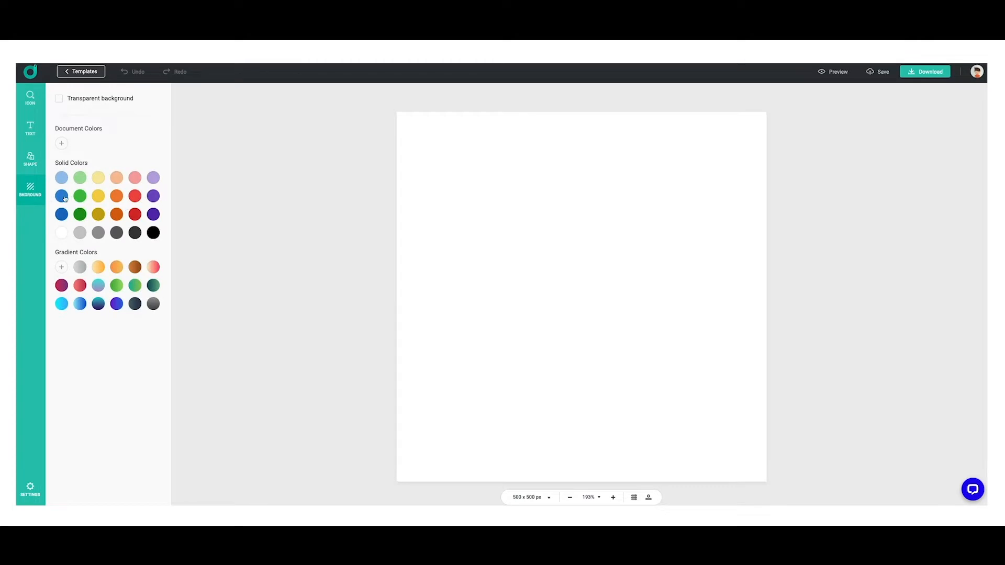
pyautogui.click(30, 98)
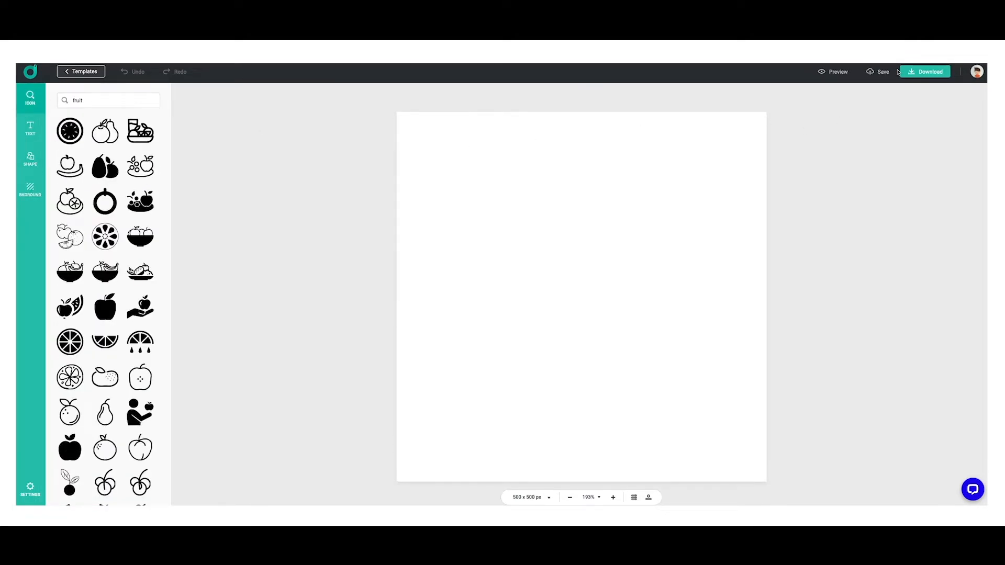
# Search the icons for shoes again and place three different sneaker icons on the canvas.
pyautogui.click(98, 102)
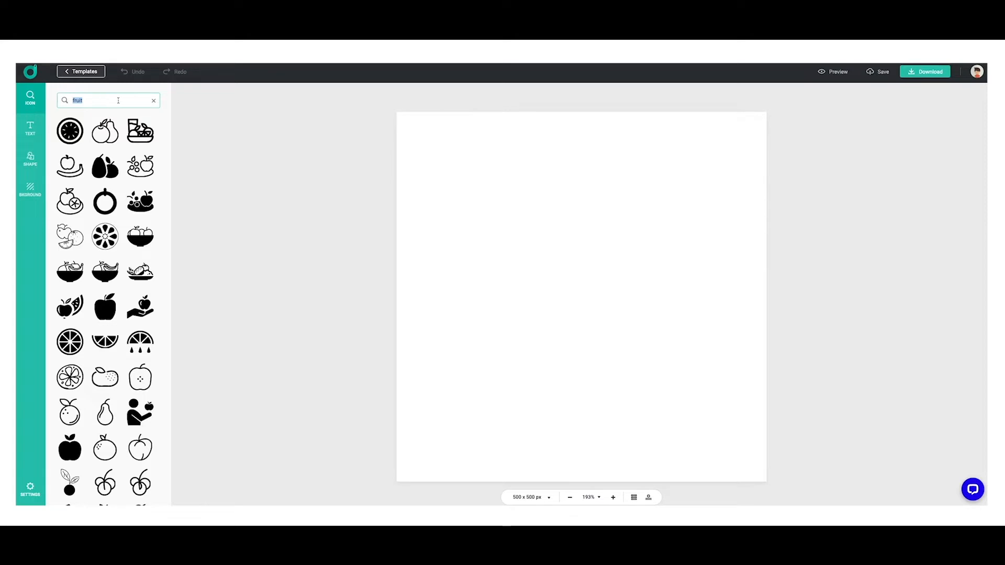
pyautogui.click(154, 101)
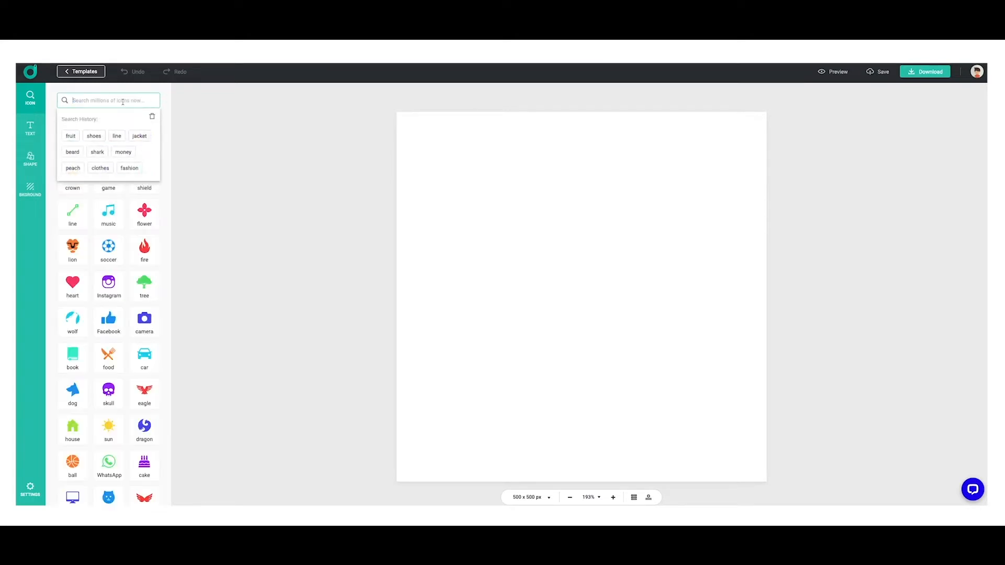
pyautogui.click(96, 137)
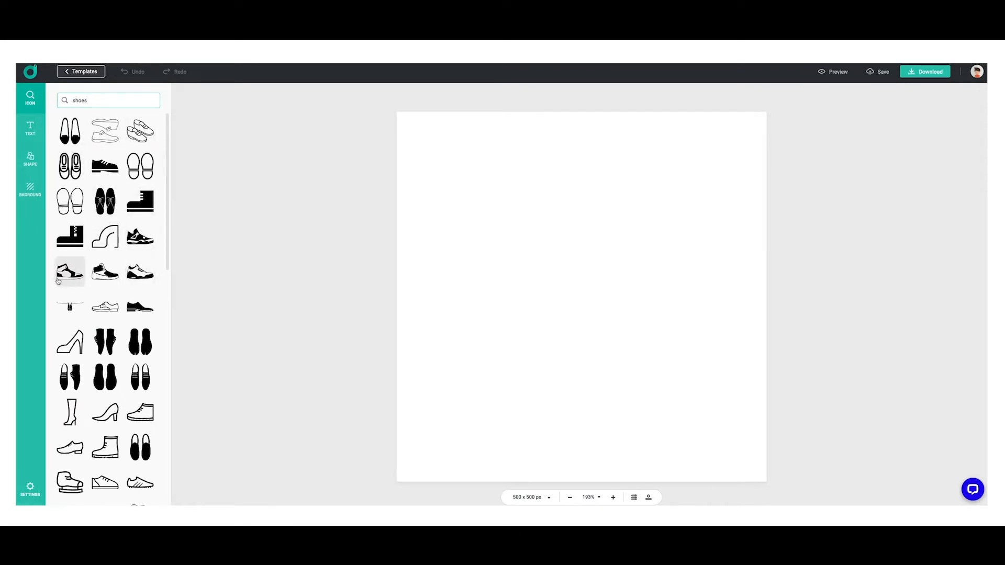
pyautogui.moveTo(76, 278); pyautogui.dragTo(483, 291)
pyautogui.click(140, 239)
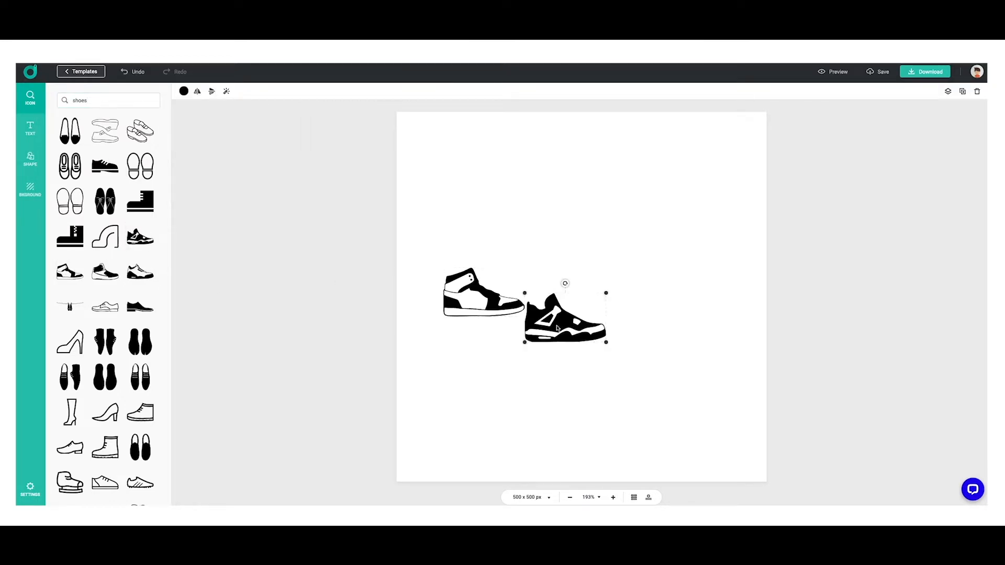
pyautogui.moveTo(352, 269); pyautogui.dragTo(597, 285)
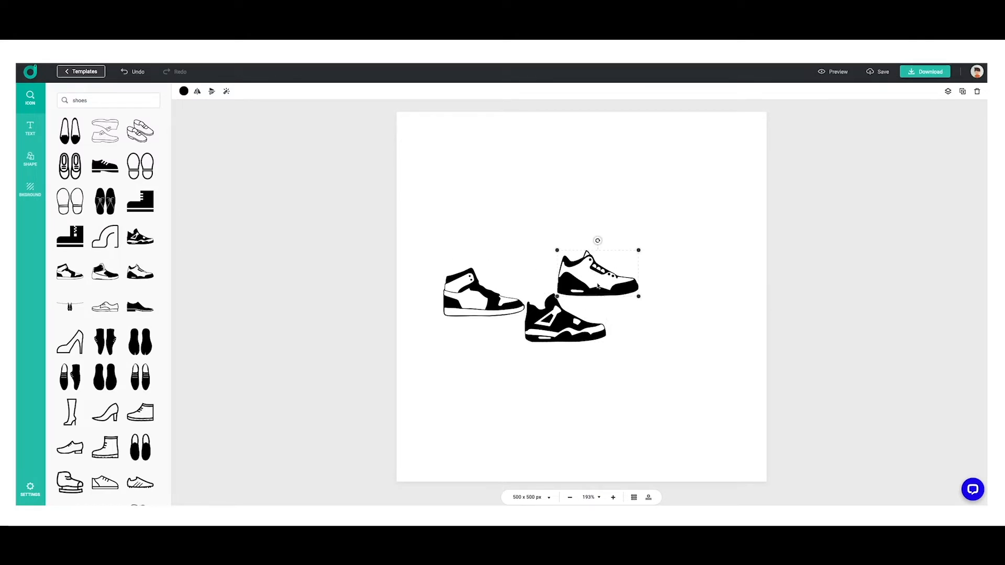
# Arrange the three sneakers in an evenly spaced horizontal row with their soles aligned.
pyautogui.moveTo(573, 285); pyautogui.dragTo(640, 287)
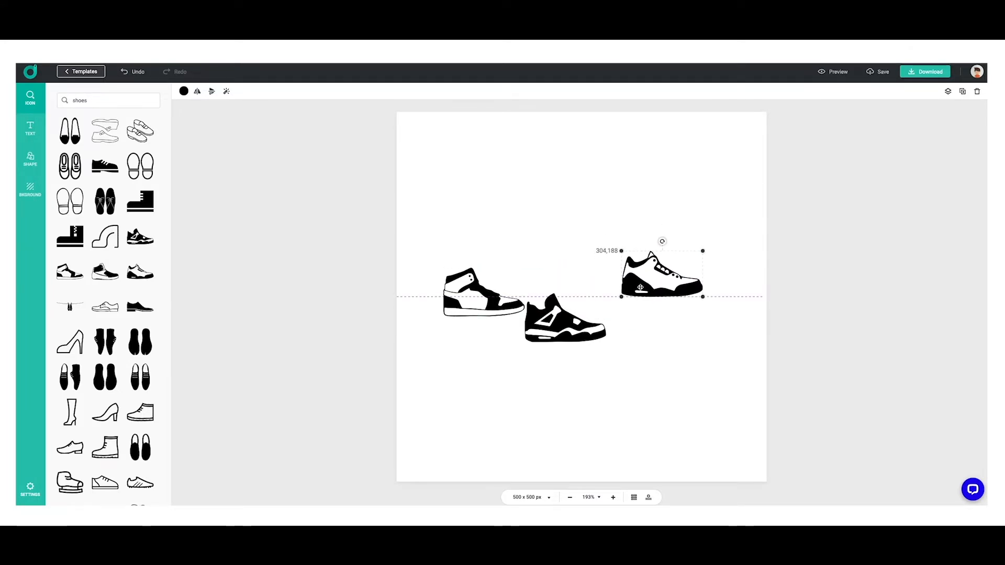
pyautogui.moveTo(558, 327); pyautogui.dragTo(563, 281)
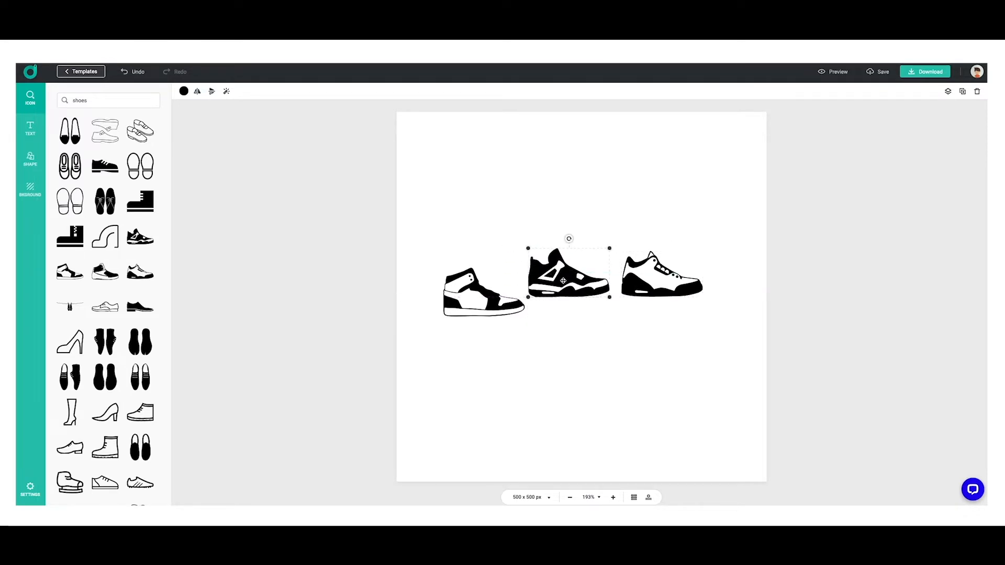
pyautogui.moveTo(488, 297); pyautogui.dragTo(480, 278)
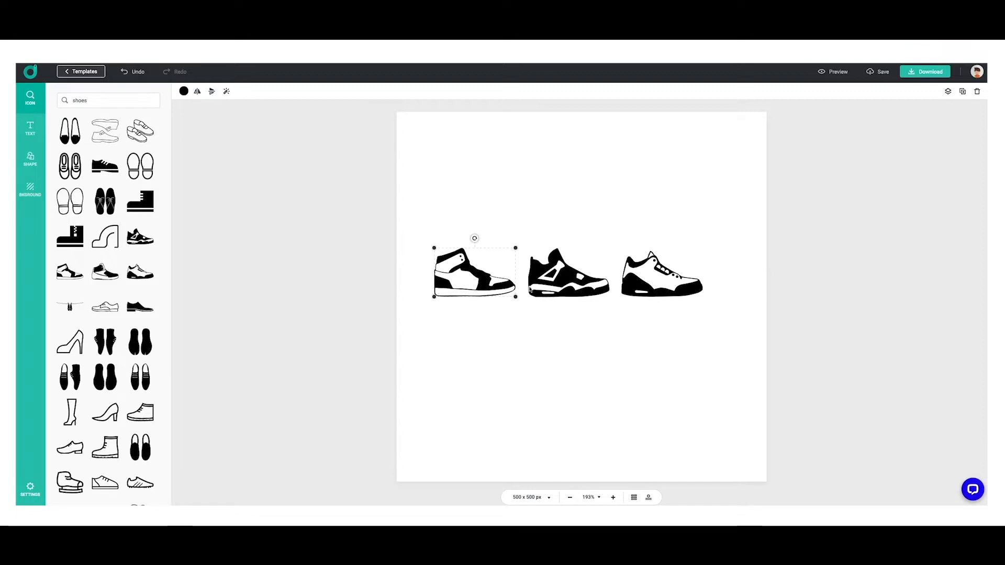
pyautogui.moveTo(639, 283); pyautogui.dragTo(638, 282)
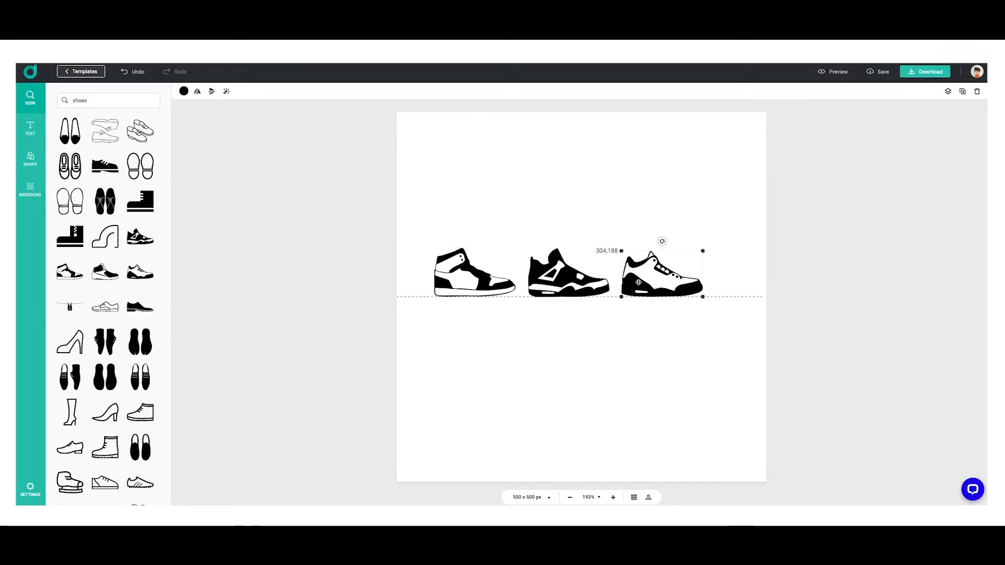
pyautogui.moveTo(638, 283); pyautogui.dragTo(641, 283)
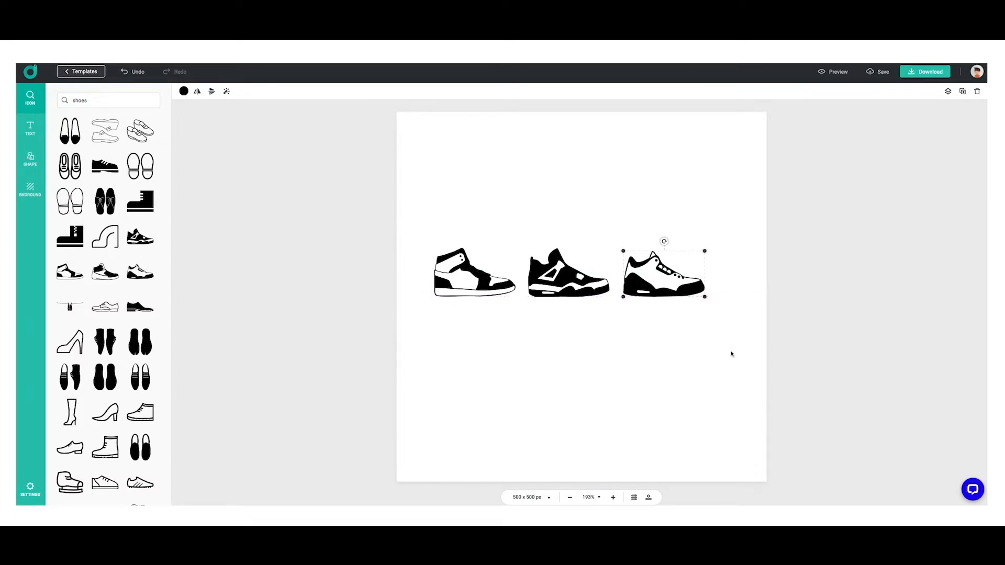
# Move all three sneakers together to the upper half of the canvas, centred horizontally.
pyautogui.click(724, 356)
pyautogui.moveTo(731, 360); pyautogui.dragTo(415, 195)
pyautogui.moveTo(565, 279); pyautogui.dragTo(576, 246)
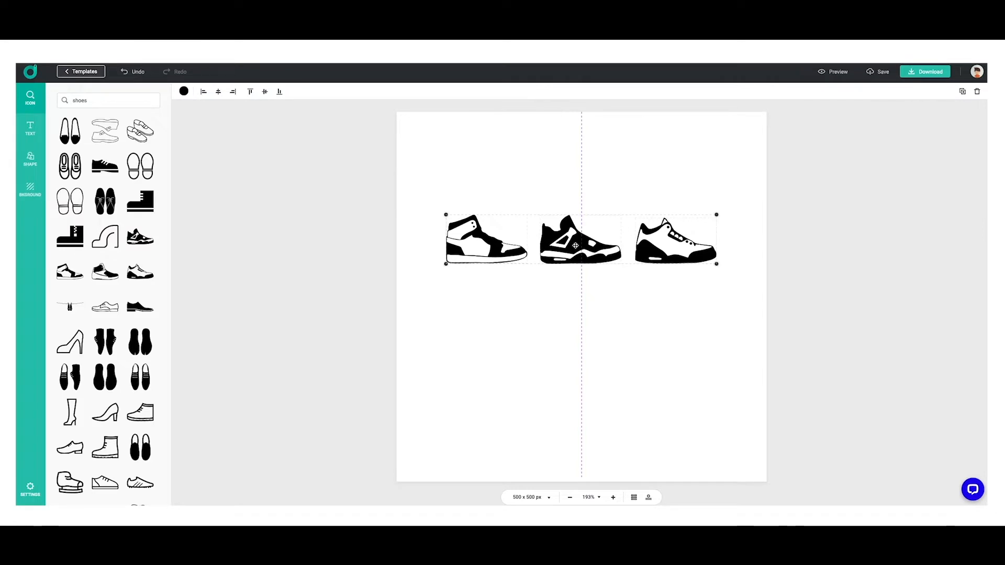
pyautogui.click(568, 345)
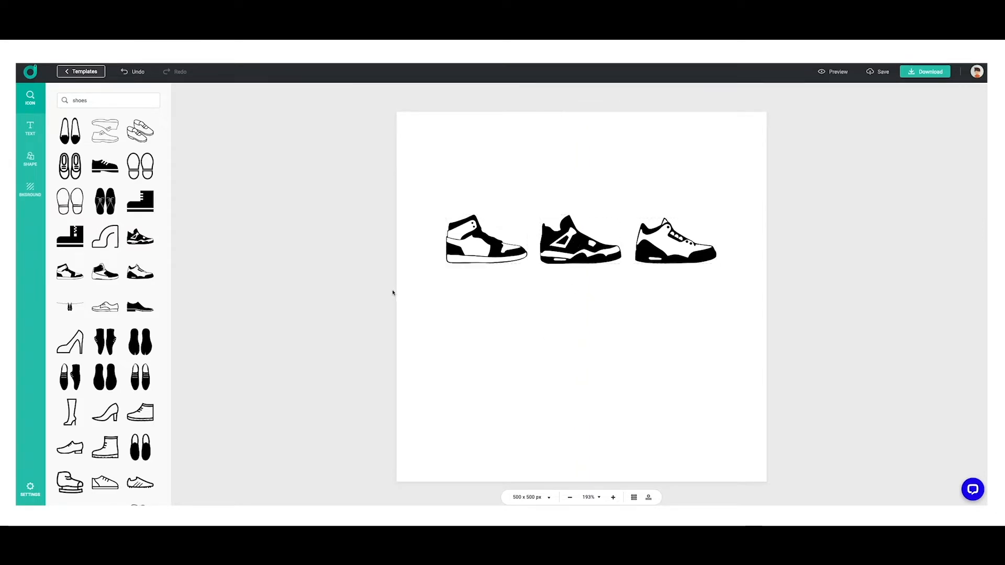
# Add a line of text in the bold Archivo Black font below the sneakers.
pyautogui.click(31, 128)
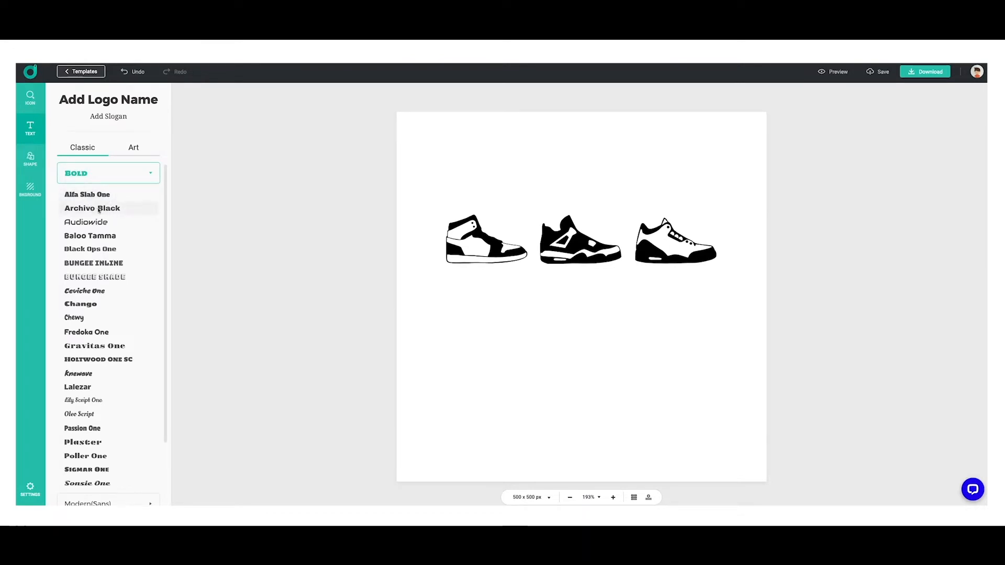
pyautogui.click(102, 209)
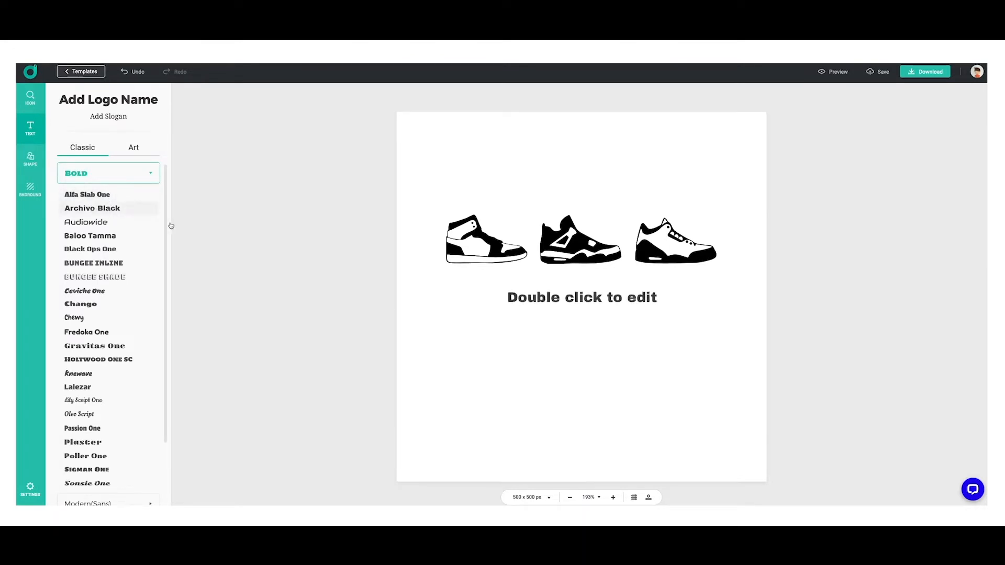
pyautogui.tripleClick(589, 299)
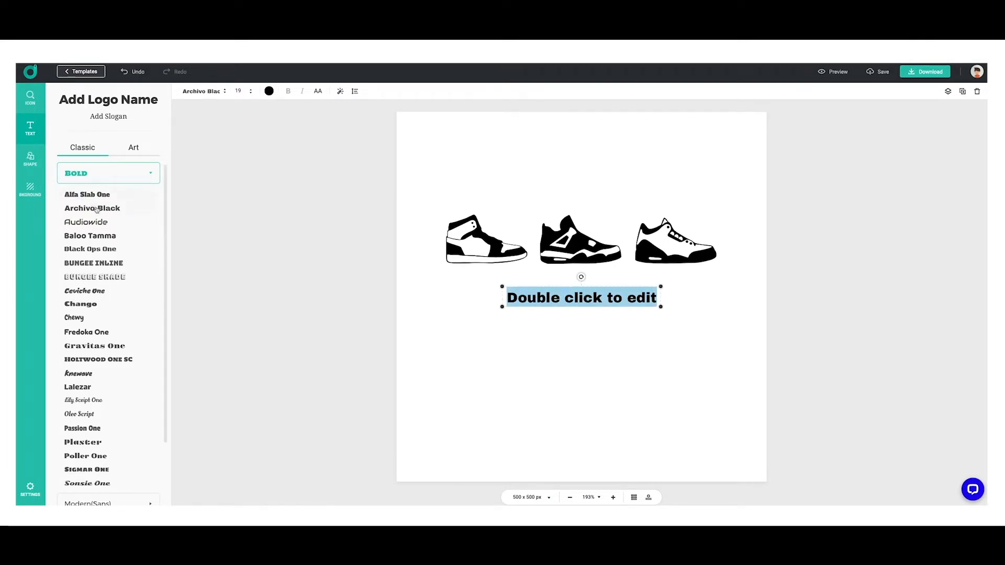
# Try the serif font Holtwood One SC on the text and switch it back to Archivo Black.
pyautogui.scroll(-3, 103, 213)
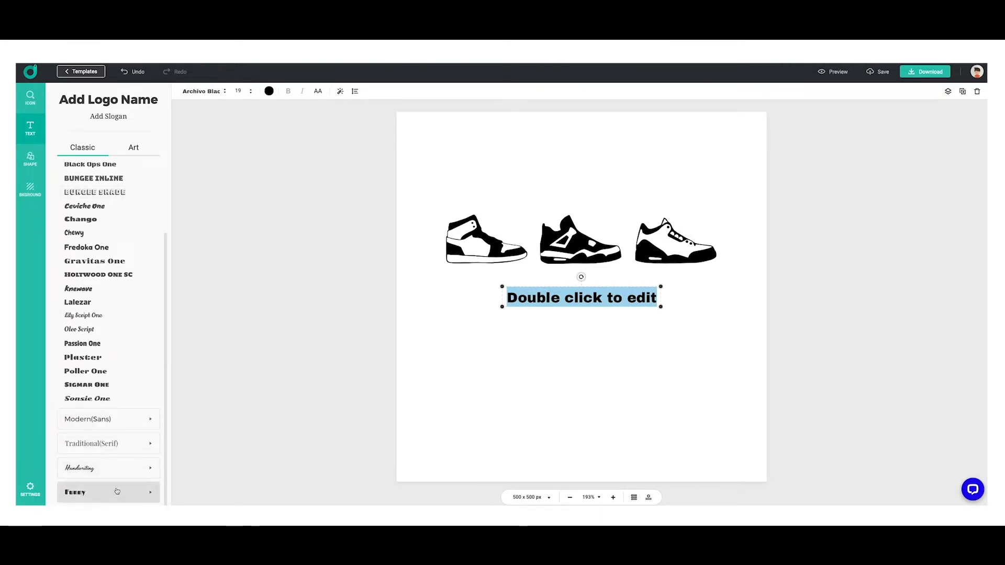
pyautogui.click(101, 443)
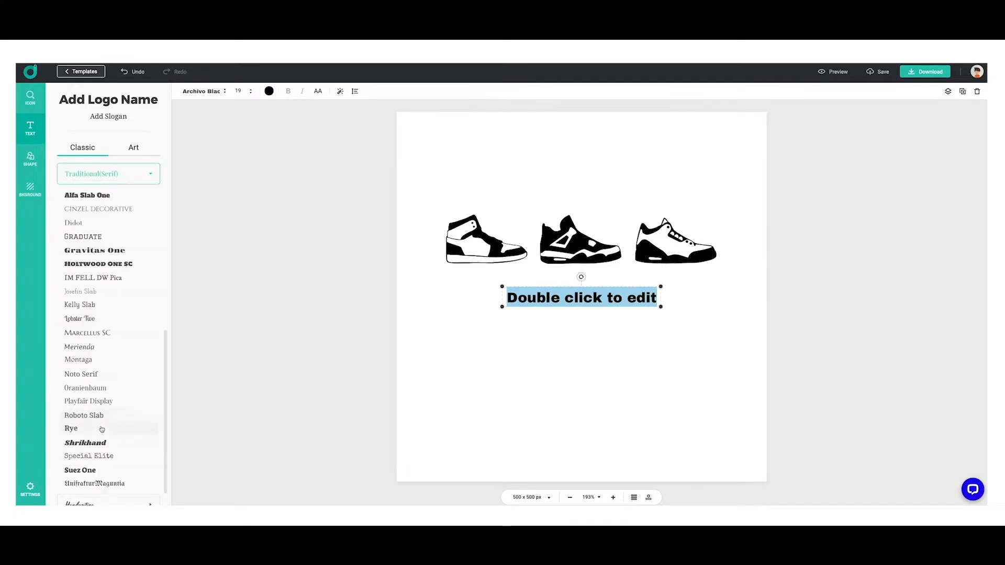
pyautogui.scroll(1, 107, 419)
pyautogui.scroll(1, 111, 424)
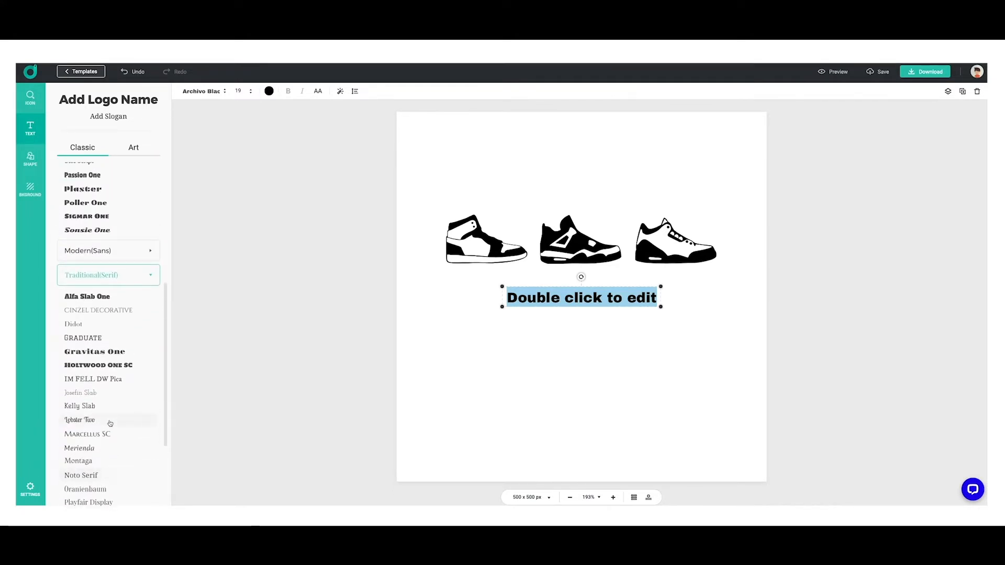
pyautogui.click(100, 368)
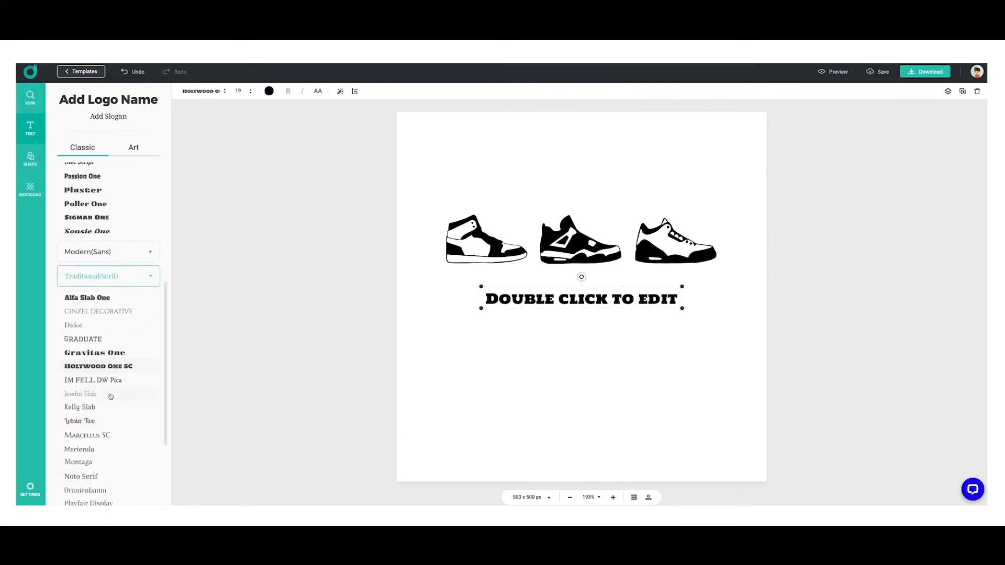
pyautogui.scroll(4, 110, 378)
pyautogui.scroll(1, 110, 378)
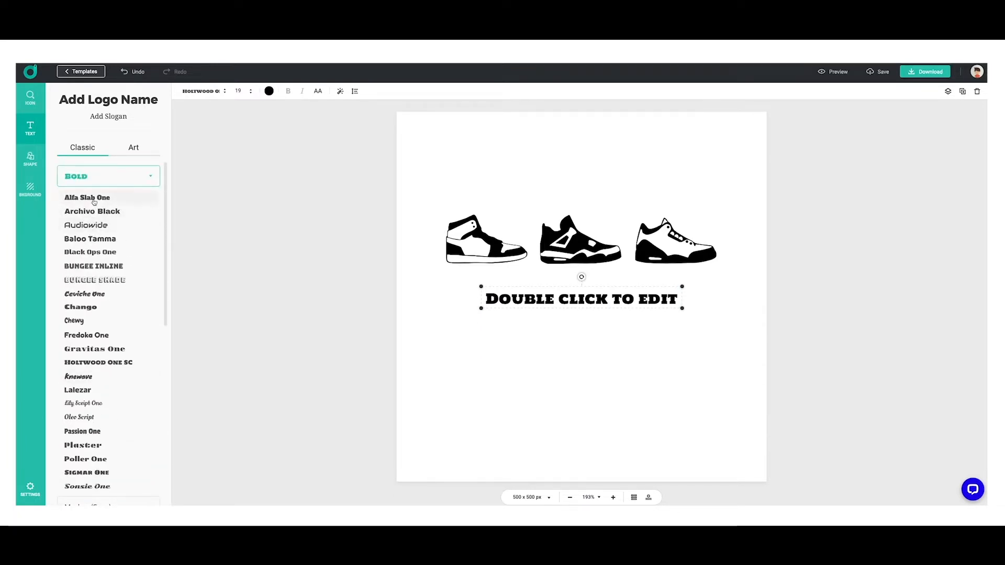
pyautogui.click(96, 211)
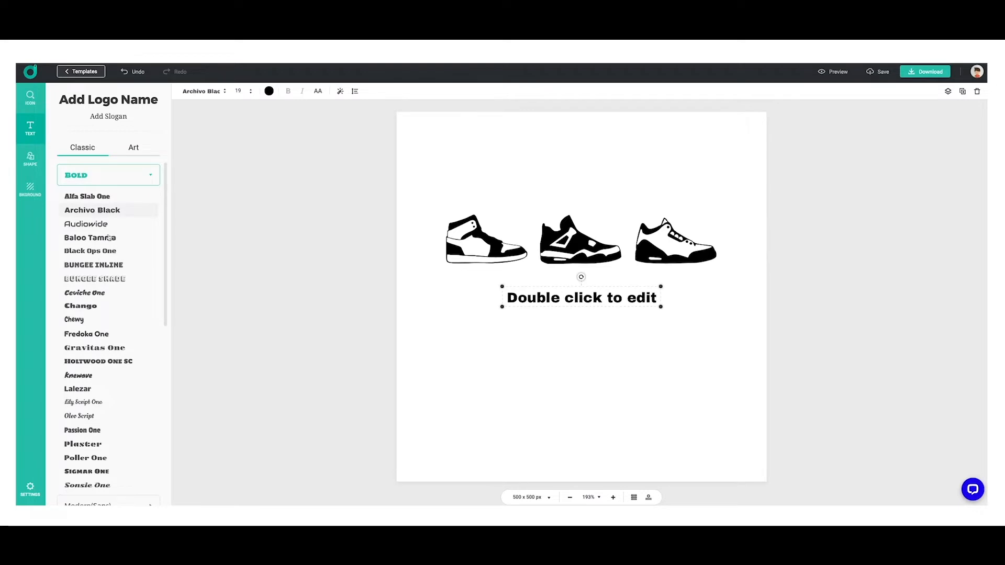
# Replace the placeholder text below the sneakers with KICKS.
pyautogui.doubleClick(594, 298)
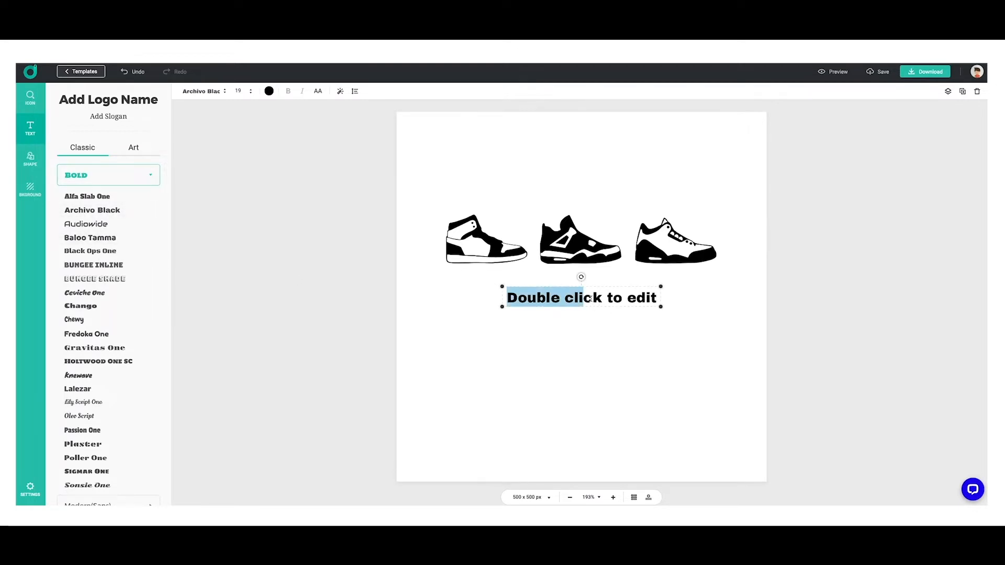
pyautogui.click(594, 298)
pyautogui.hotkey('ctrl', 'shift', 'Left')
pyautogui.hotkey('ctrl', 'shift', 'Left')
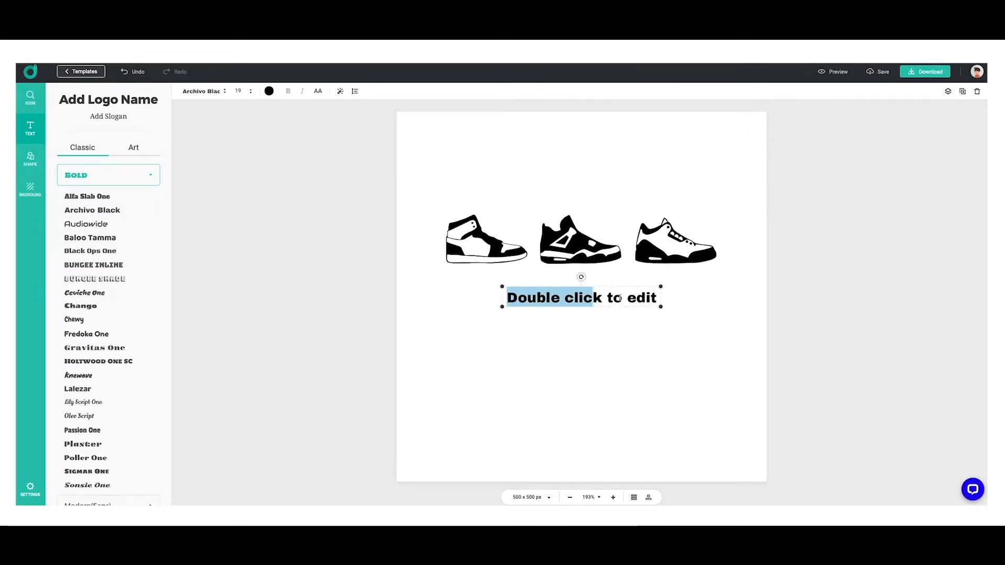
pyautogui.press('End')
pyautogui.hotkey('ctrl', 'shift', 'Left')
pyautogui.hotkey('ctrl', 'shift', 'Left')
pyautogui.hotkey('ctrl', 'a')
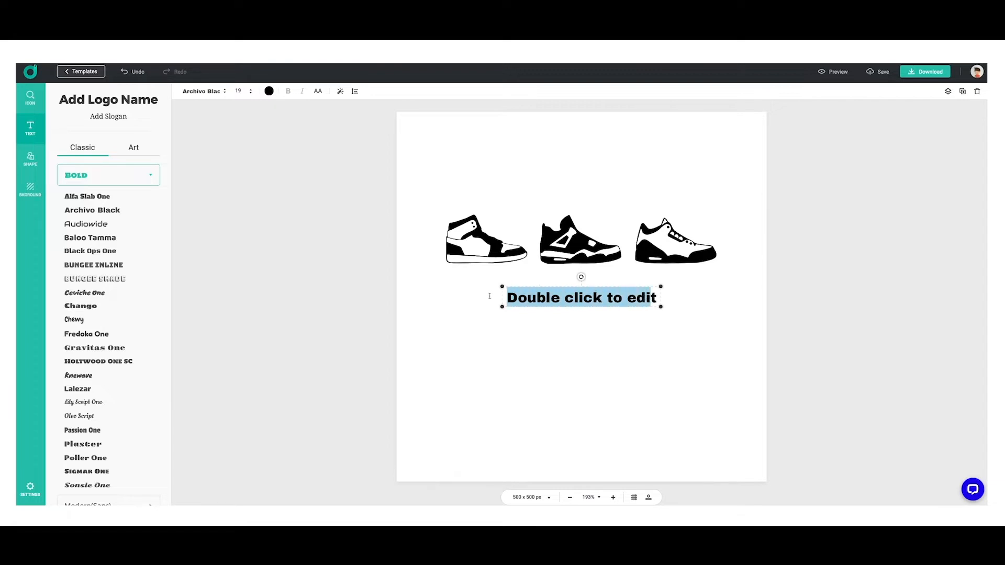
pyautogui.write('t')
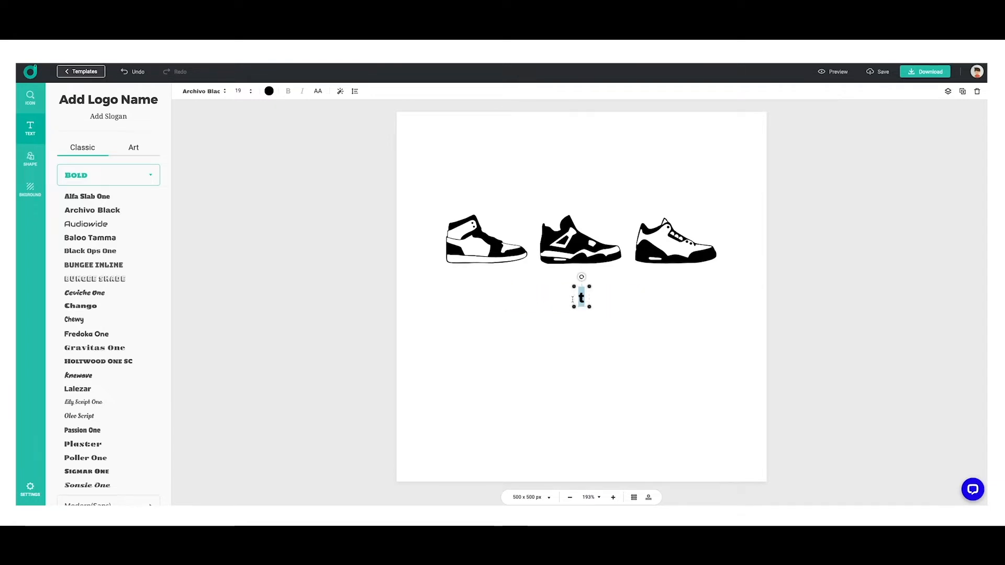
pyautogui.press('BackSpace')
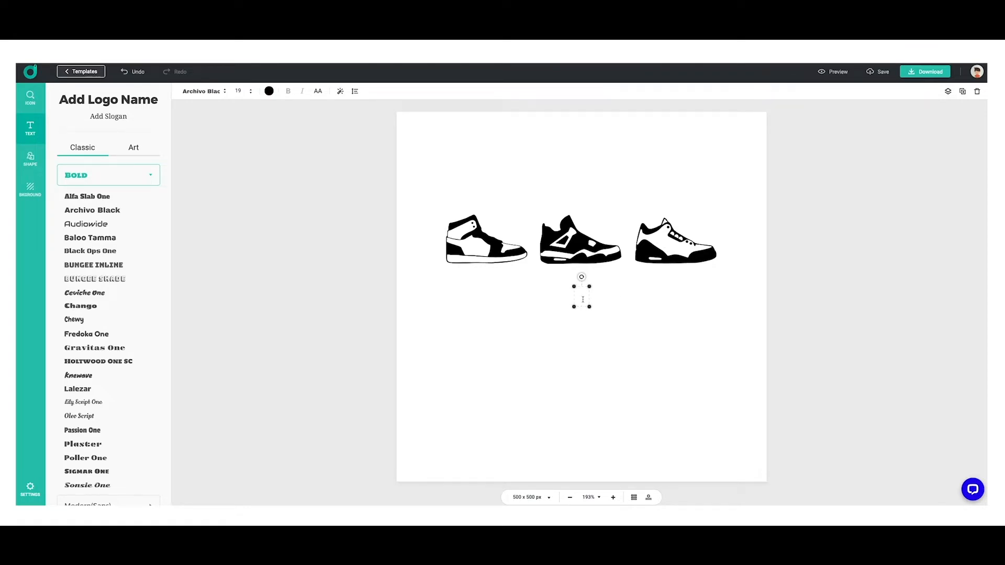
pyautogui.write('KICKS')
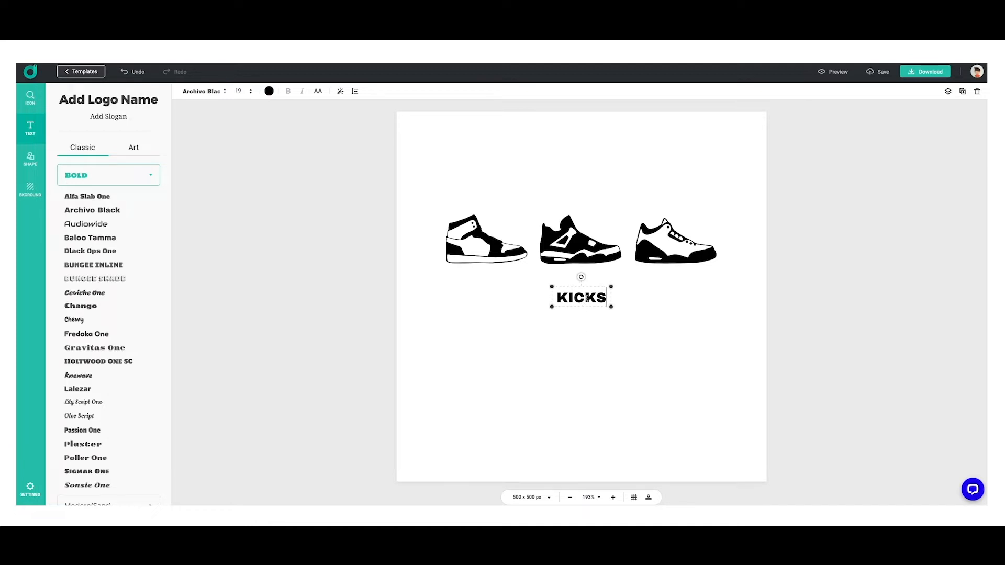
# Enlarge the KICKS text to about size 75 and move it directly below the row of sneakers.
pyautogui.doubleClick(581, 298)
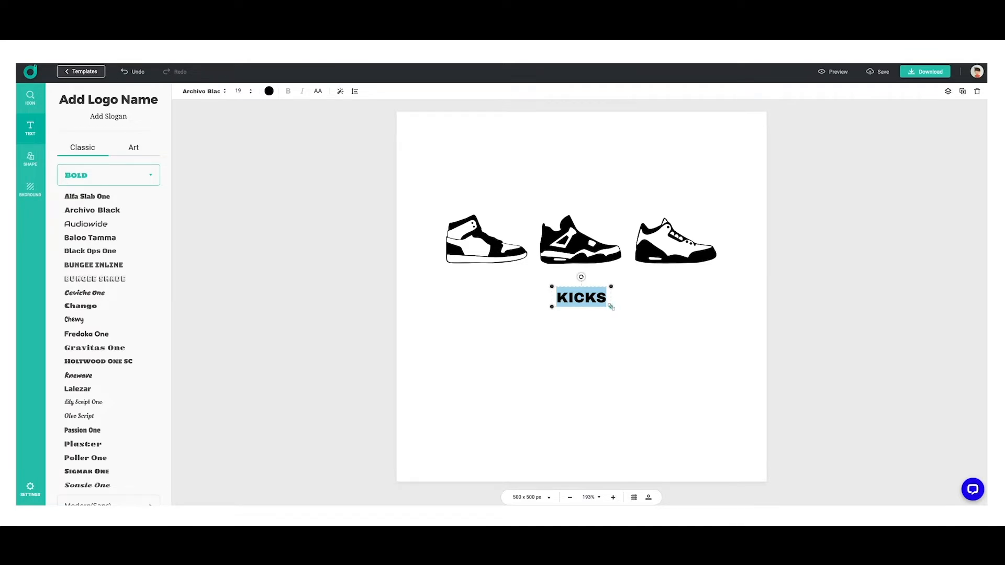
pyautogui.moveTo(612, 307)
pyautogui.mouseDown()
pyautogui.moveTo(702, 359)
pyautogui.moveTo(610, 310)
pyautogui.moveTo(625, 311)
pyautogui.mouseUp()
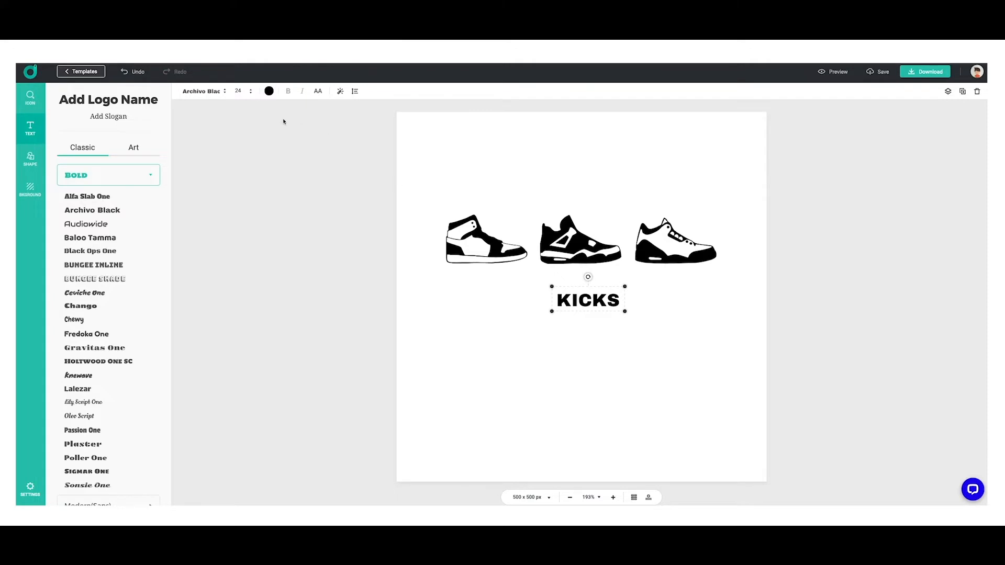
pyautogui.click(225, 92)
pyautogui.click(225, 94)
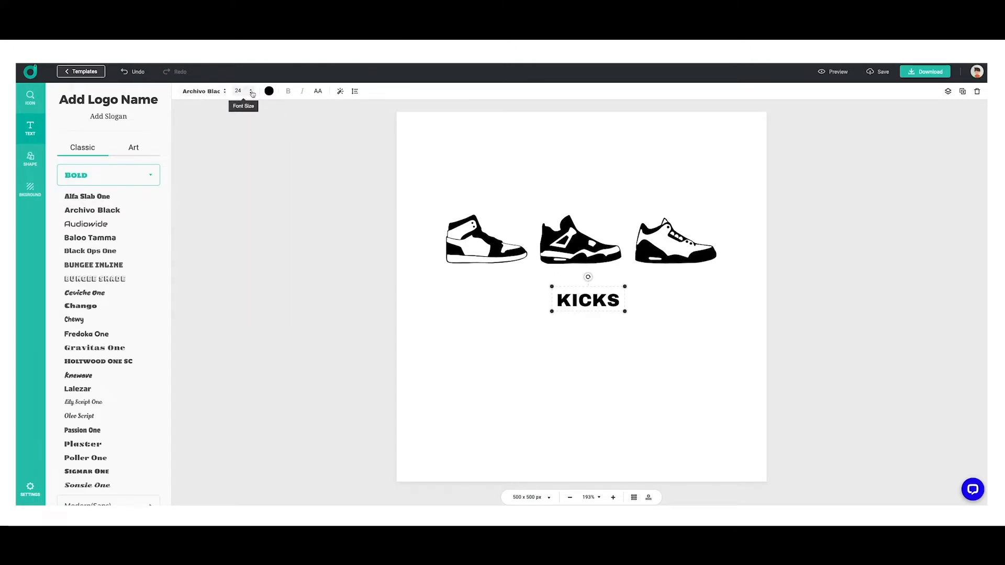
pyautogui.click(252, 92)
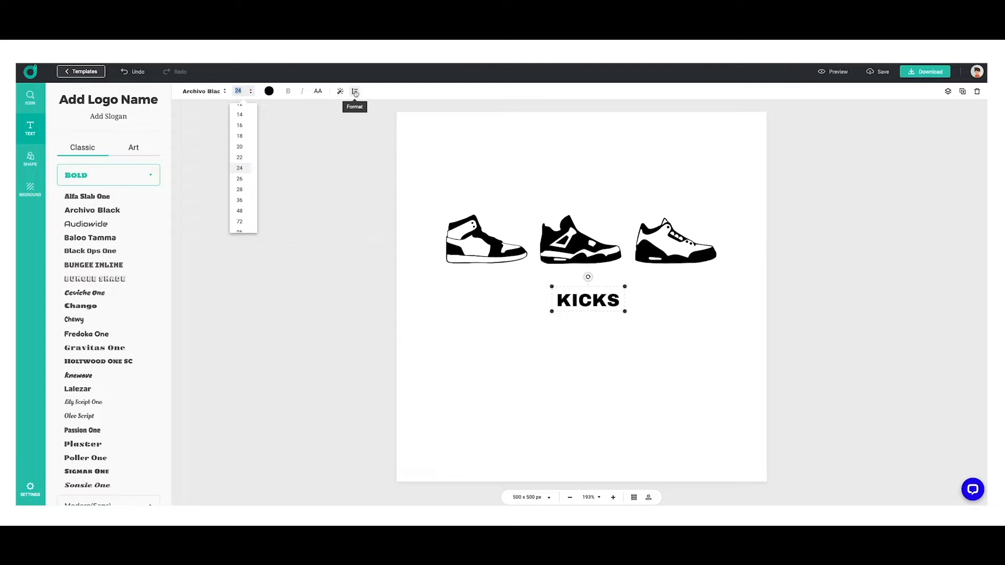
pyautogui.click(625, 313)
pyautogui.moveTo(624, 312); pyautogui.dragTo(783, 385)
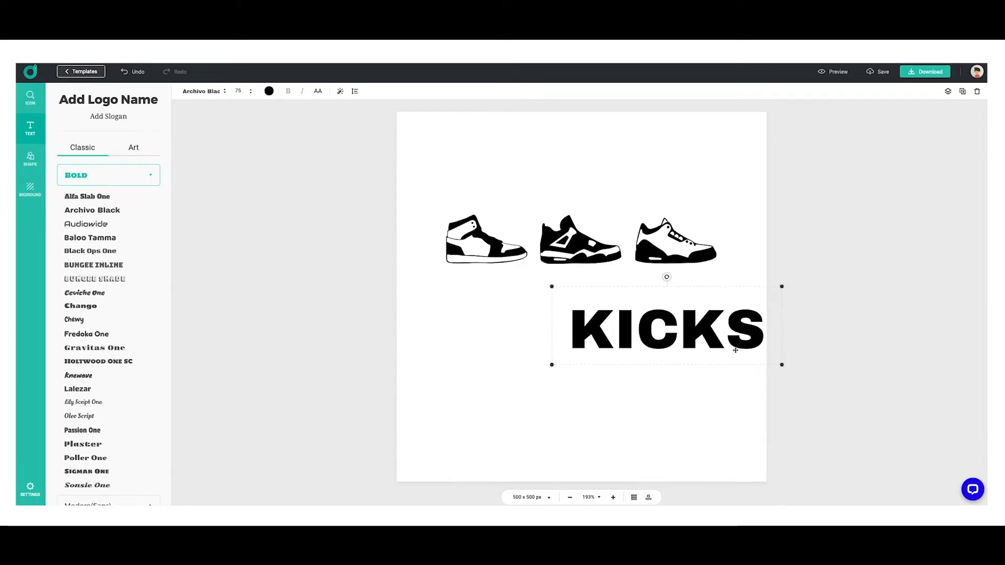
pyautogui.moveTo(705, 323); pyautogui.dragTo(598, 298)
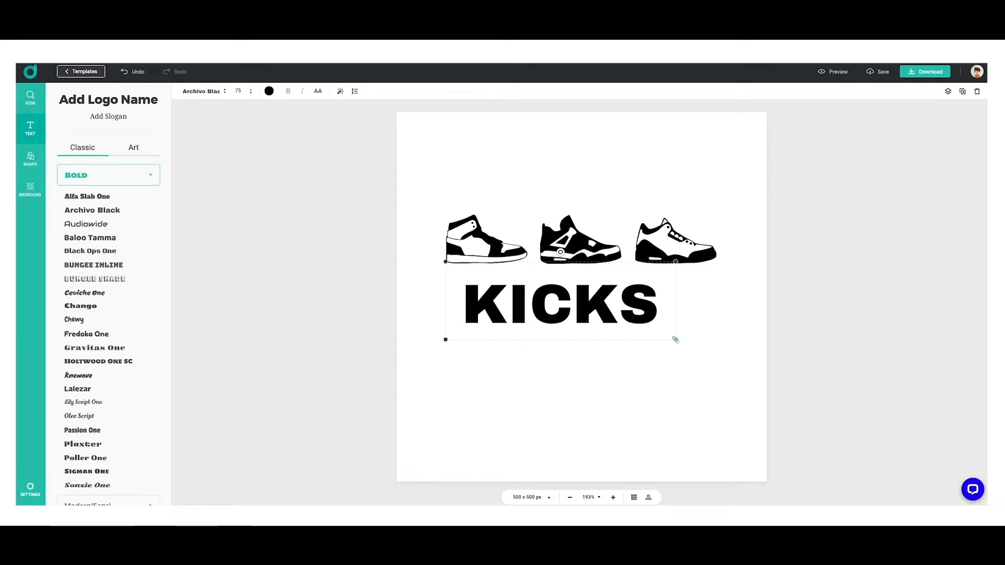
# Enlarge KICKS to about size 107 to match the sneaker row's width and centre it closely under the soles.
pyautogui.moveTo(676, 341); pyautogui.dragTo(746, 386)
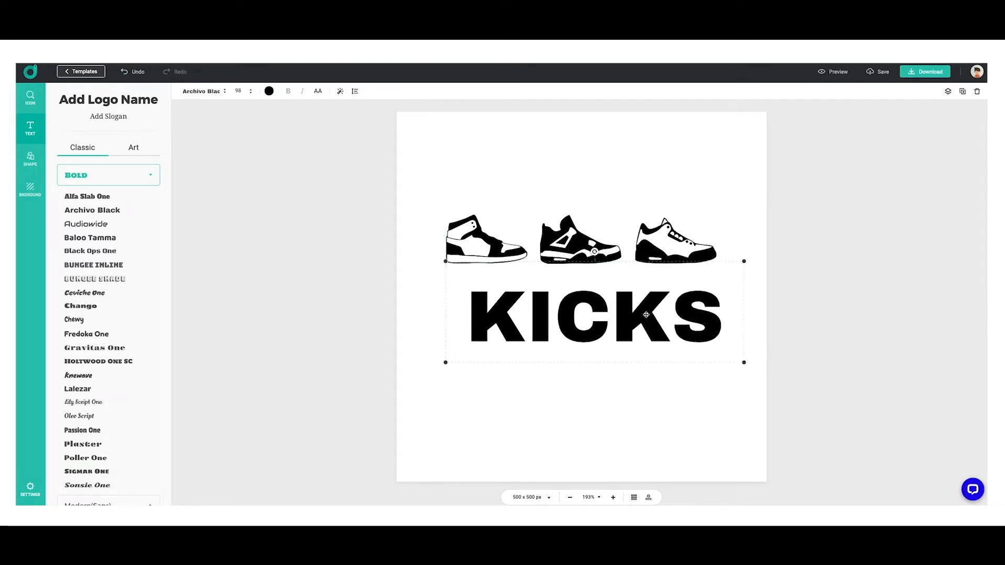
pyautogui.moveTo(689, 339); pyautogui.dragTo(673, 328)
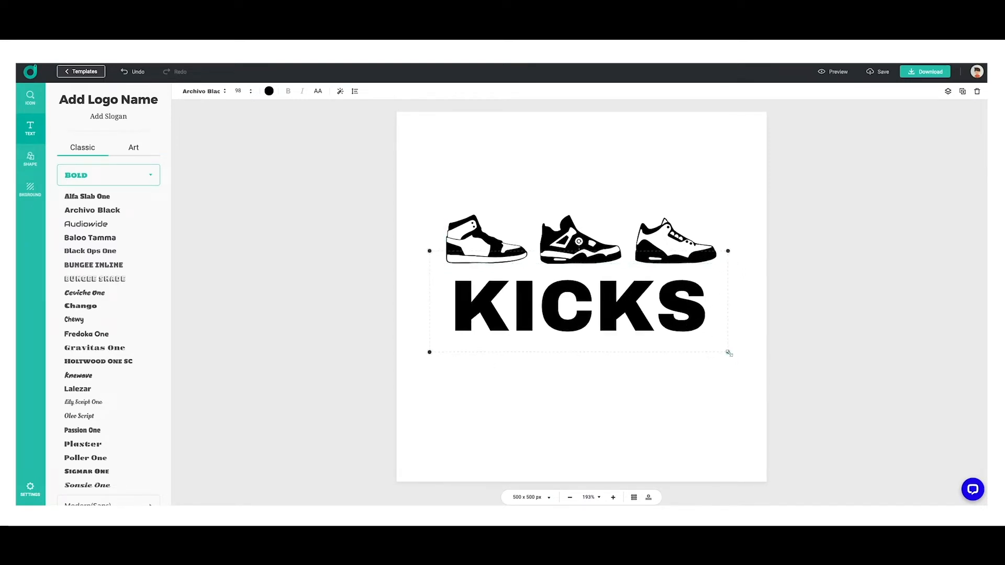
pyautogui.moveTo(728, 352); pyautogui.dragTo(764, 363)
pyautogui.moveTo(724, 317); pyautogui.dragTo(711, 307)
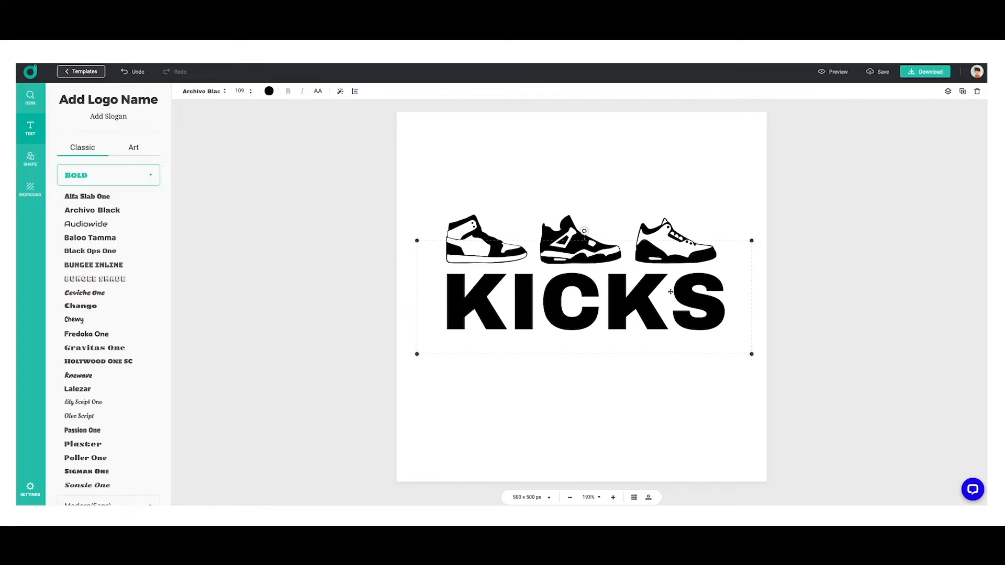
pyautogui.moveTo(751, 353); pyautogui.dragTo(744, 351)
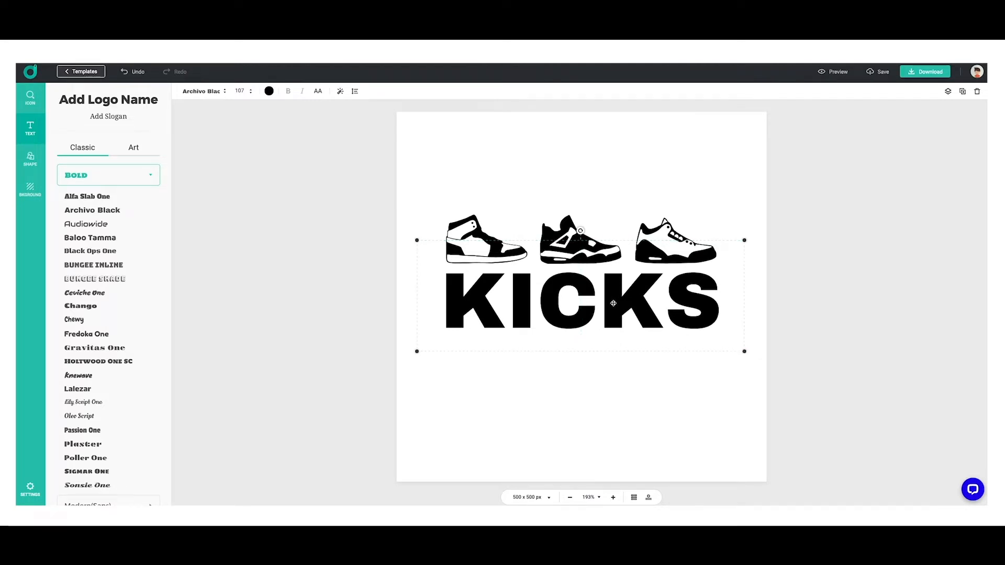
pyautogui.moveTo(613, 303); pyautogui.dragTo(613, 301)
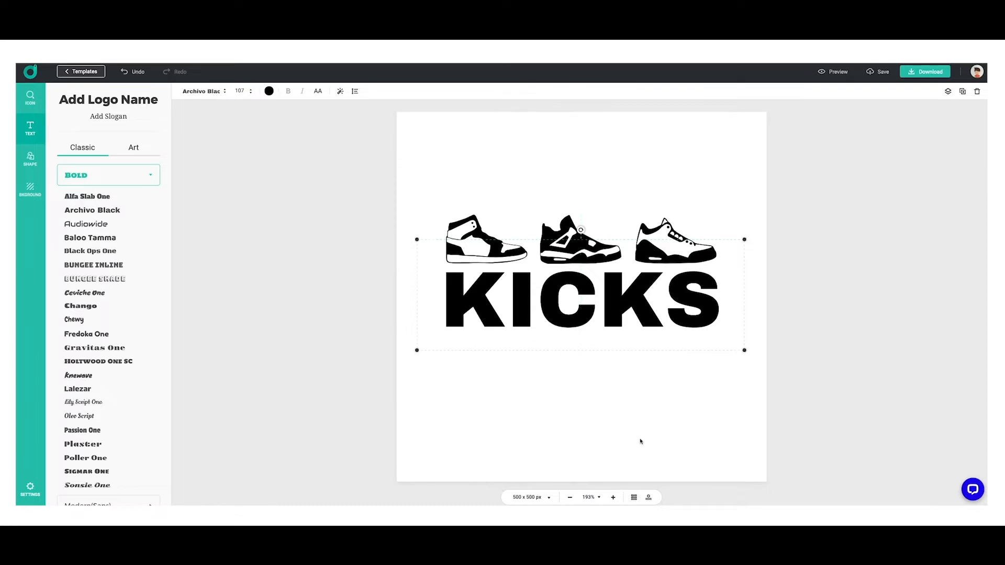
pyautogui.click(640, 441)
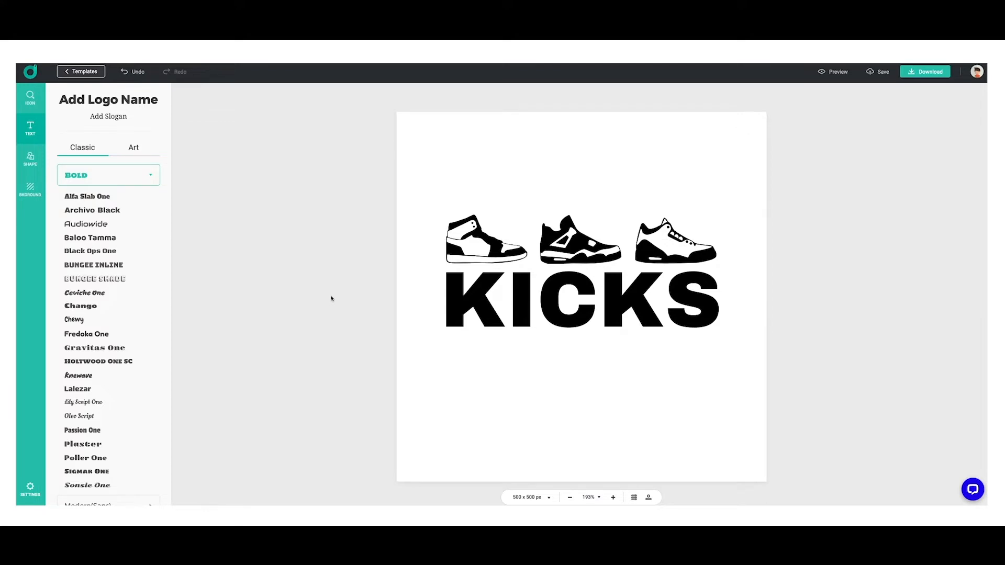
# Search the icon library for "line" and place the plain thin horizontal line on the canvas below KICKS.
pyautogui.click(32, 164)
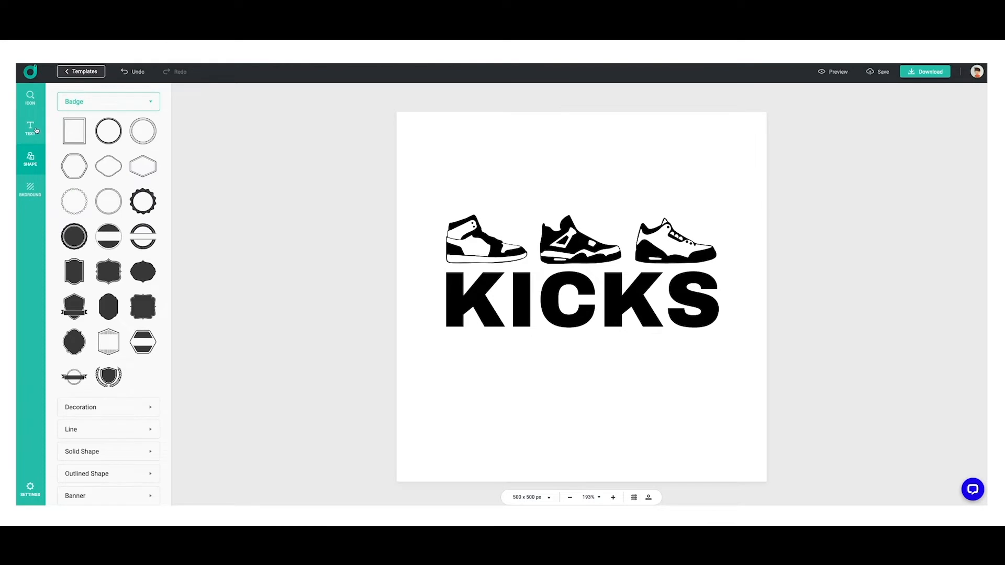
pyautogui.click(36, 130)
pyautogui.click(33, 98)
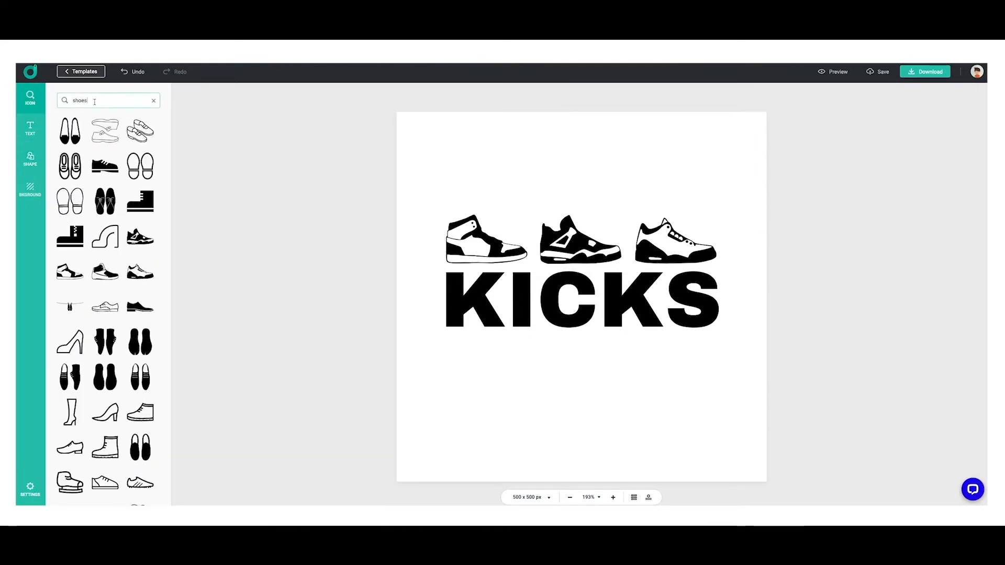
pyautogui.doubleClick(95, 102)
pyautogui.press('BackSpace')
pyautogui.write('line')
pyautogui.press('Return')
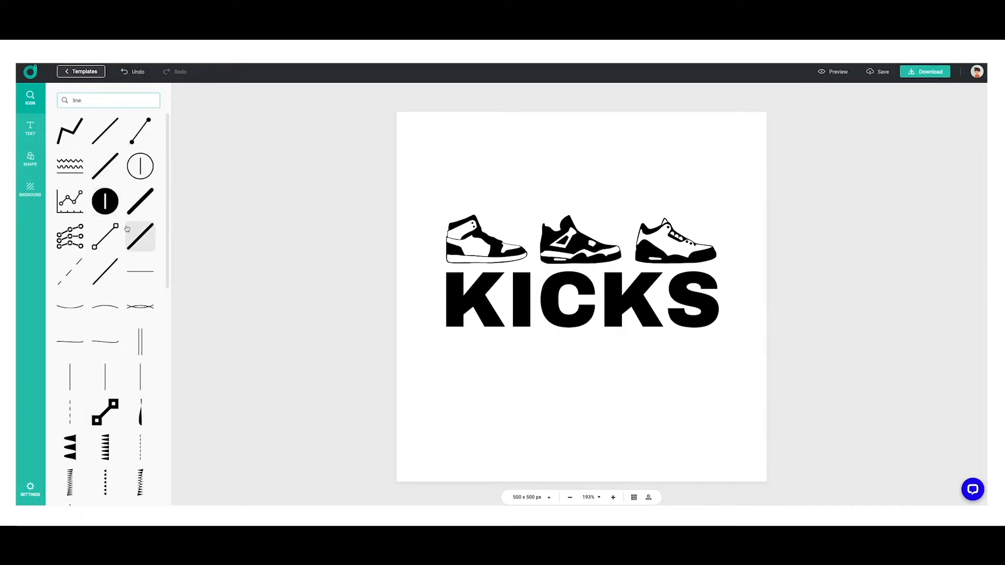
pyautogui.moveTo(134, 281); pyautogui.dragTo(583, 380)
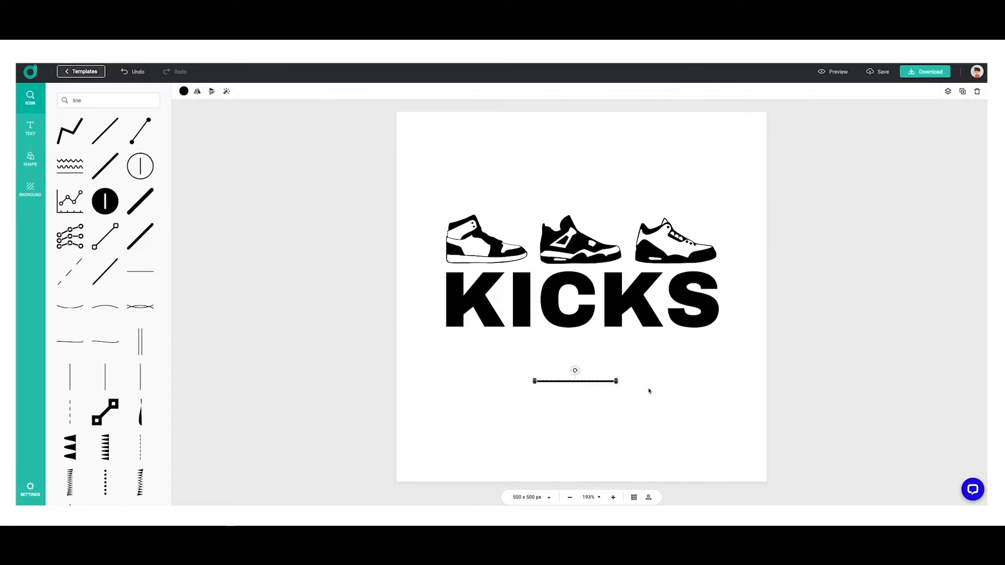
# Stretch the horizontal line to the width of KICKS and place it across the middle of the letters.
pyautogui.moveTo(616, 381); pyautogui.dragTo(717, 397)
pyautogui.moveTo(534, 381); pyautogui.dragTo(447, 385)
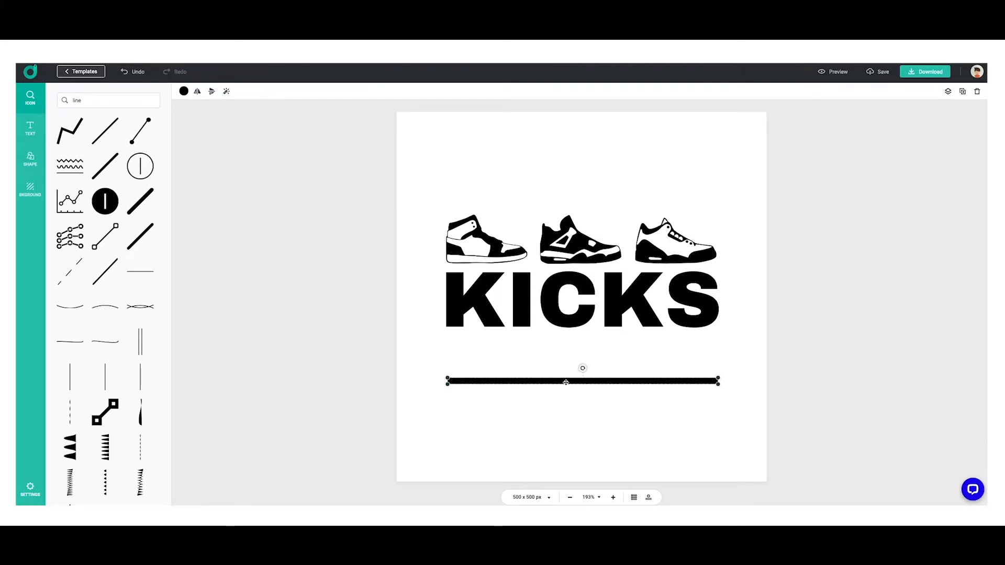
pyautogui.moveTo(565, 382); pyautogui.dragTo(563, 300)
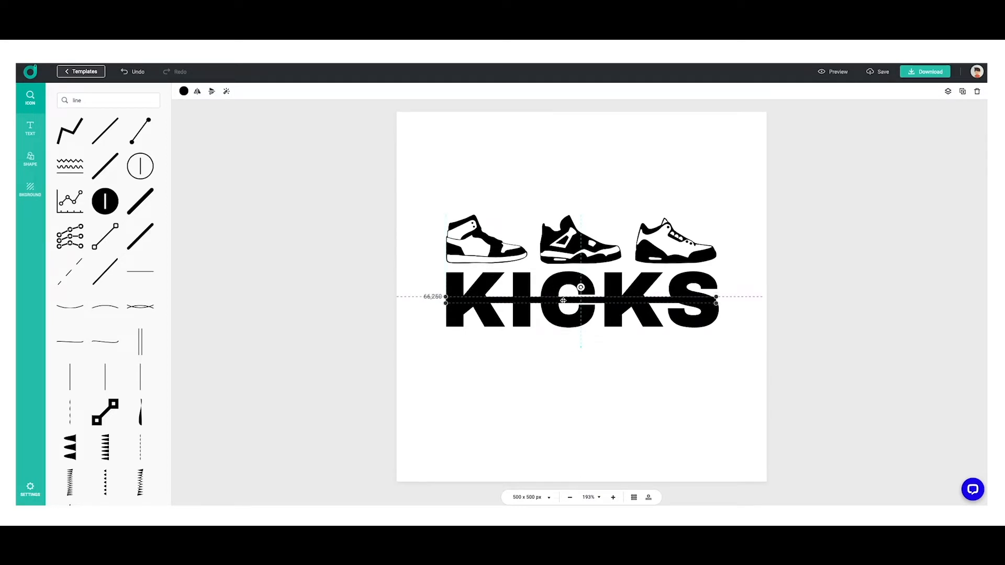
pyautogui.moveTo(563, 300); pyautogui.dragTo(563, 301)
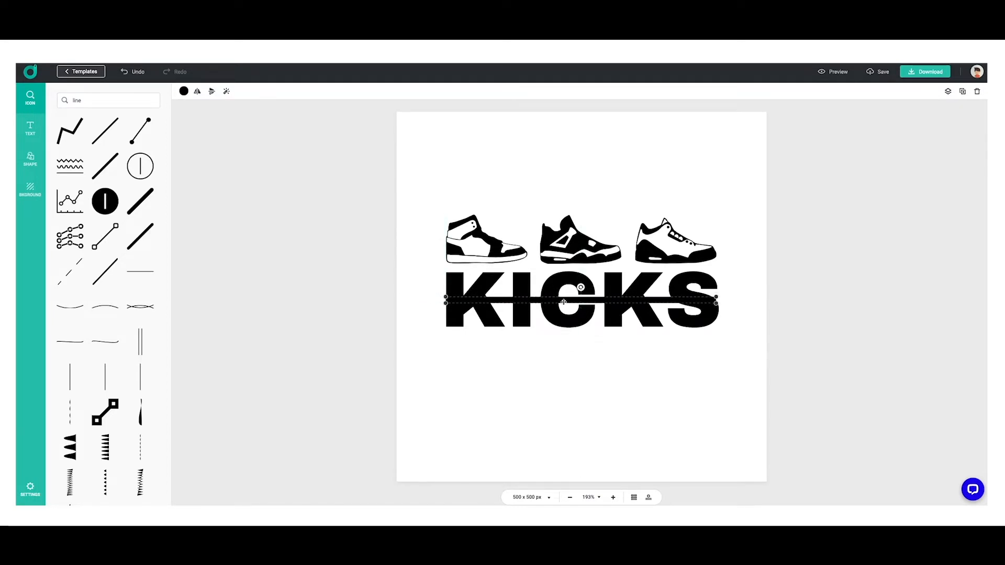
pyautogui.click(608, 417)
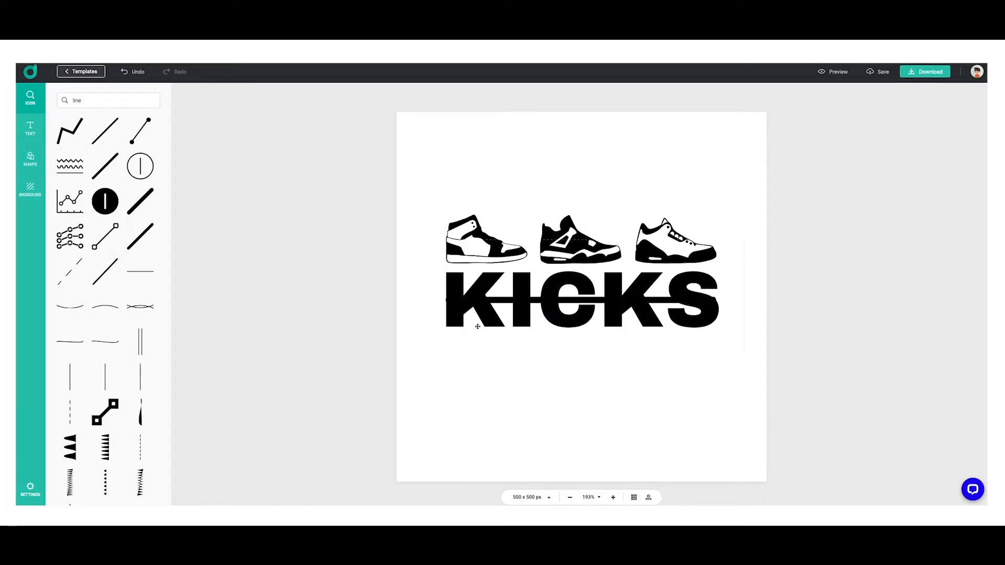
# Try dark grey and red on the leftmost sneaker and switch it back to black.
pyautogui.click(594, 300)
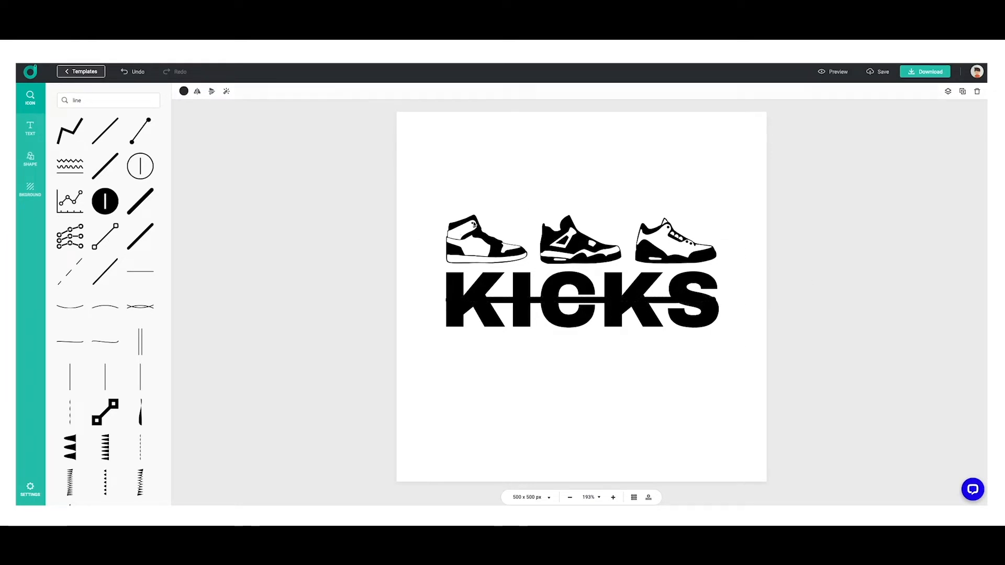
pyautogui.click(472, 230)
pyautogui.click(183, 92)
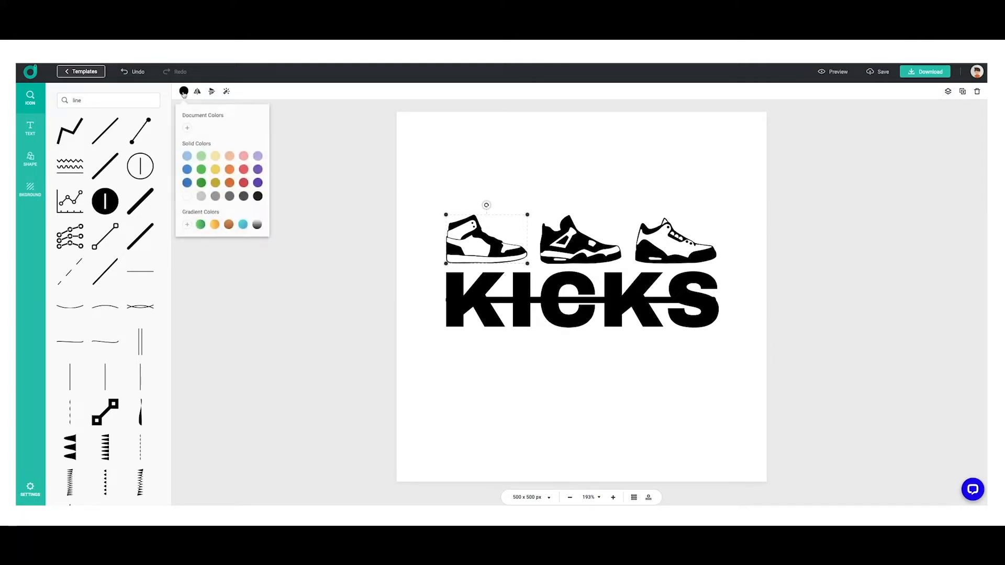
pyautogui.click(243, 195)
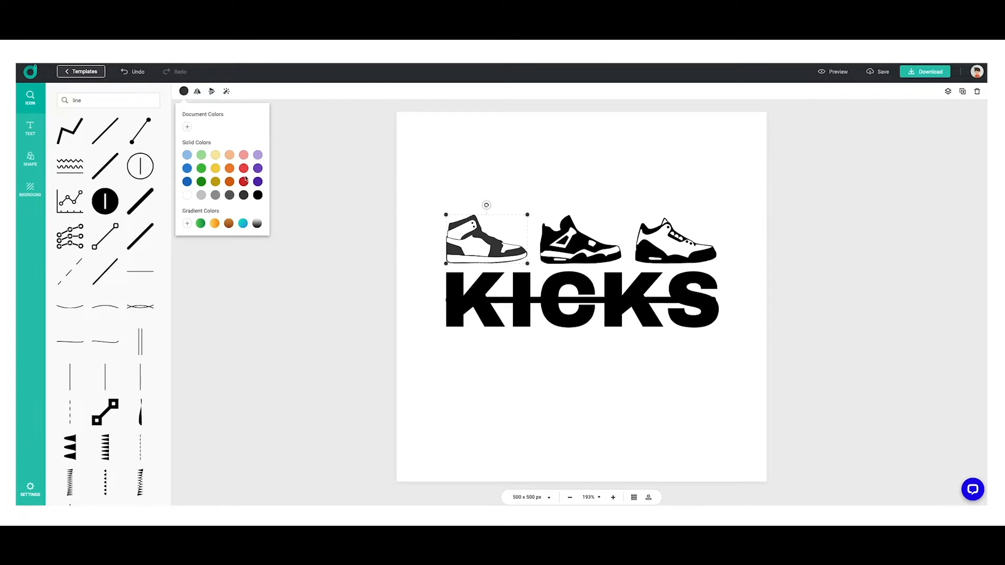
pyautogui.click(244, 182)
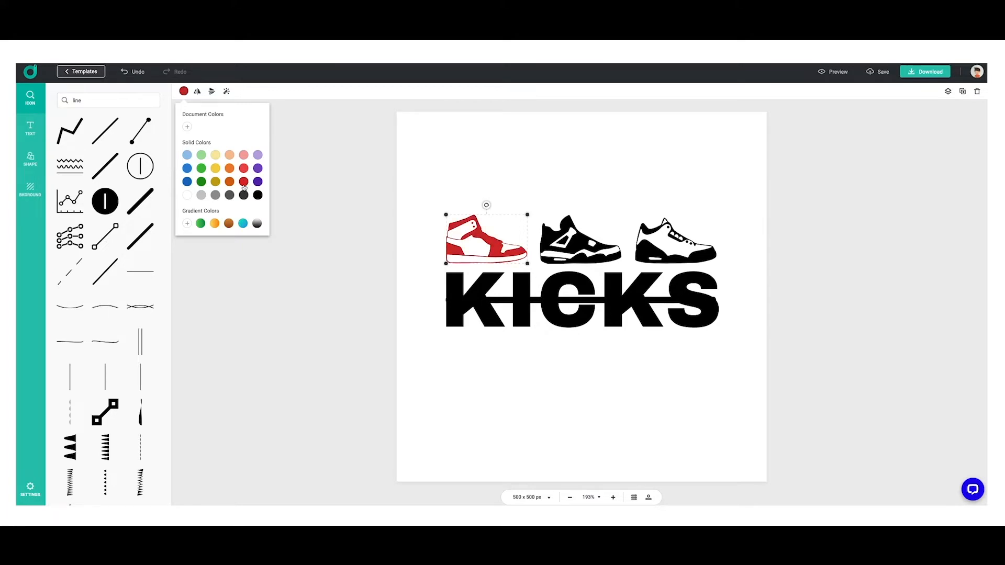
pyautogui.click(258, 196)
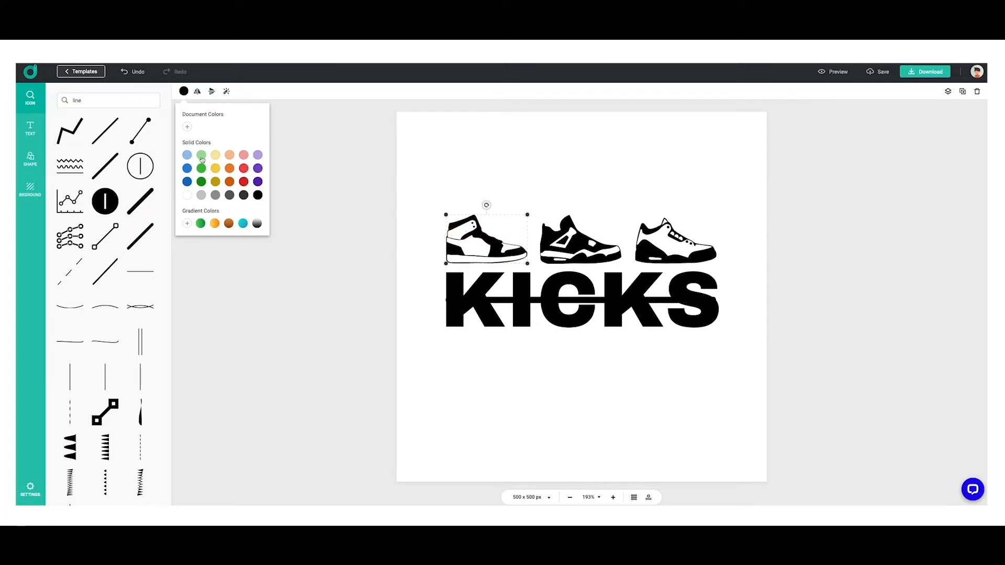
pyautogui.click(184, 91)
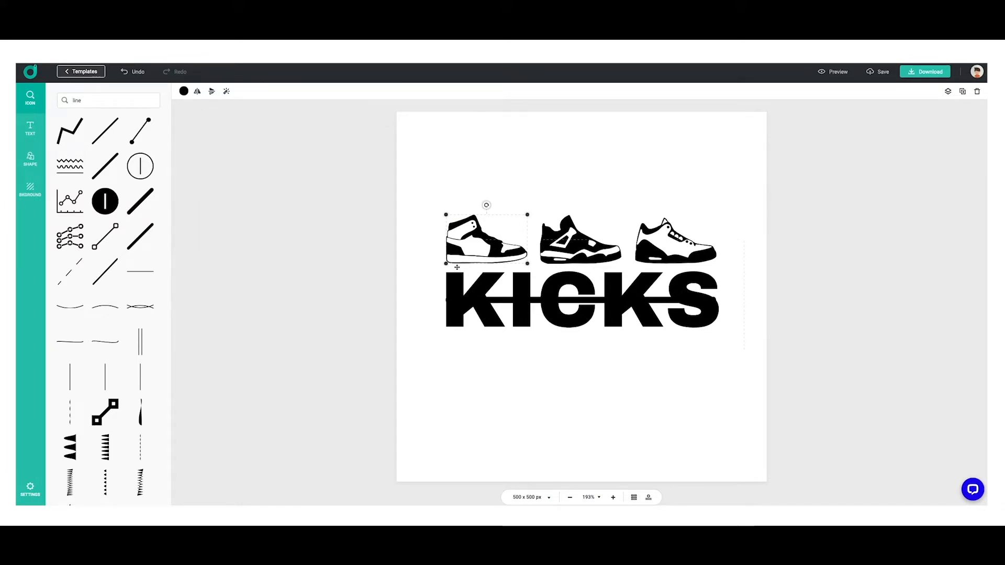
# Colour the horizontal line across KICKS dark red.
pyautogui.click(506, 300)
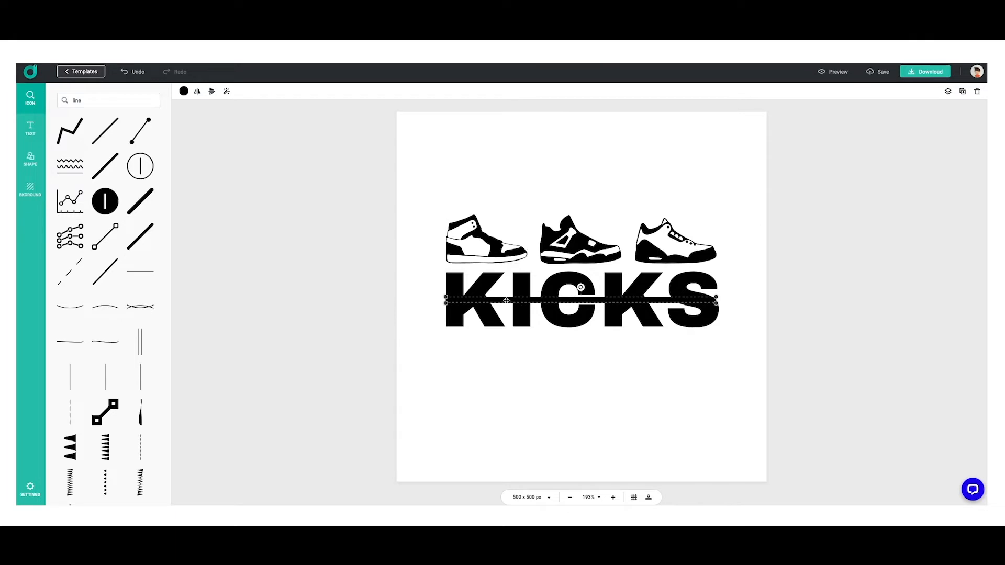
pyautogui.click(186, 91)
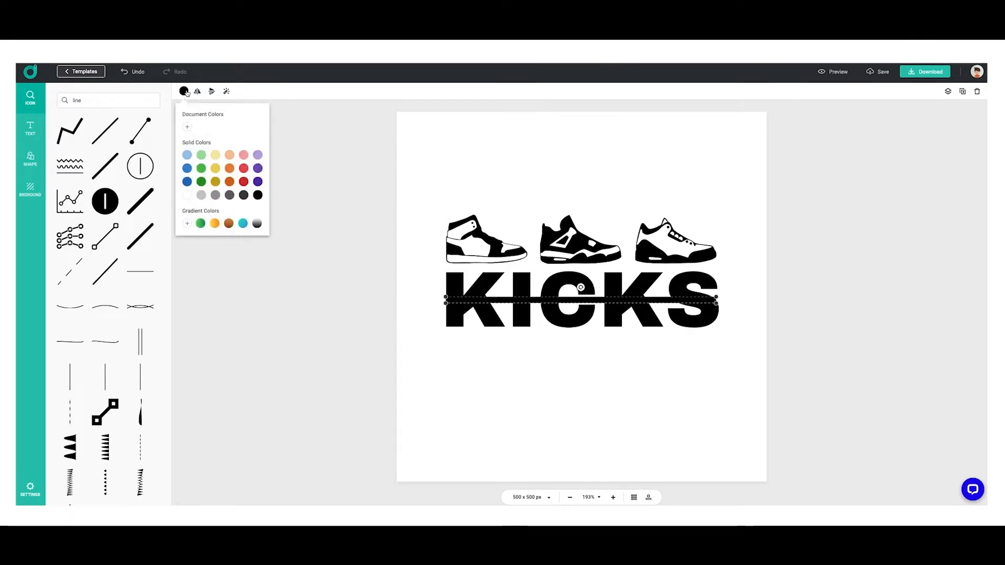
pyautogui.click(244, 181)
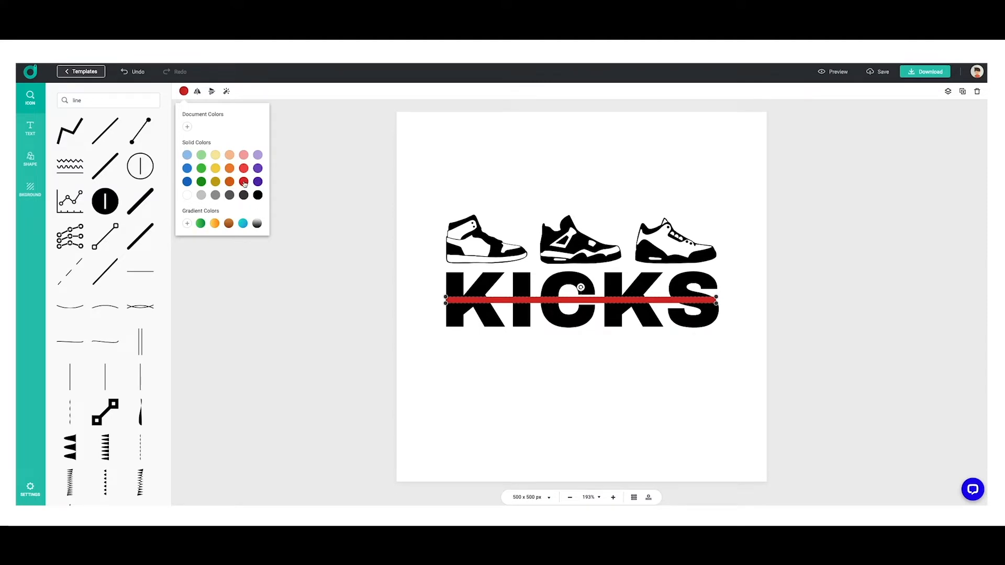
# Recolour the line across KICKS using a custom gradient, merging its colour stops into a solid bright red, FF0000.
pyautogui.click(187, 224)
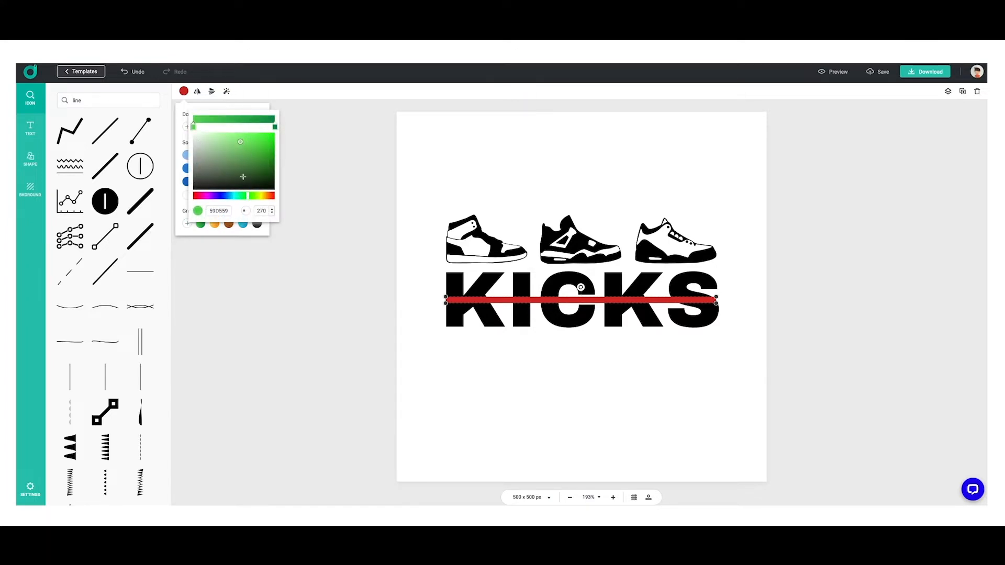
pyautogui.moveTo(250, 197); pyautogui.dragTo(280, 201)
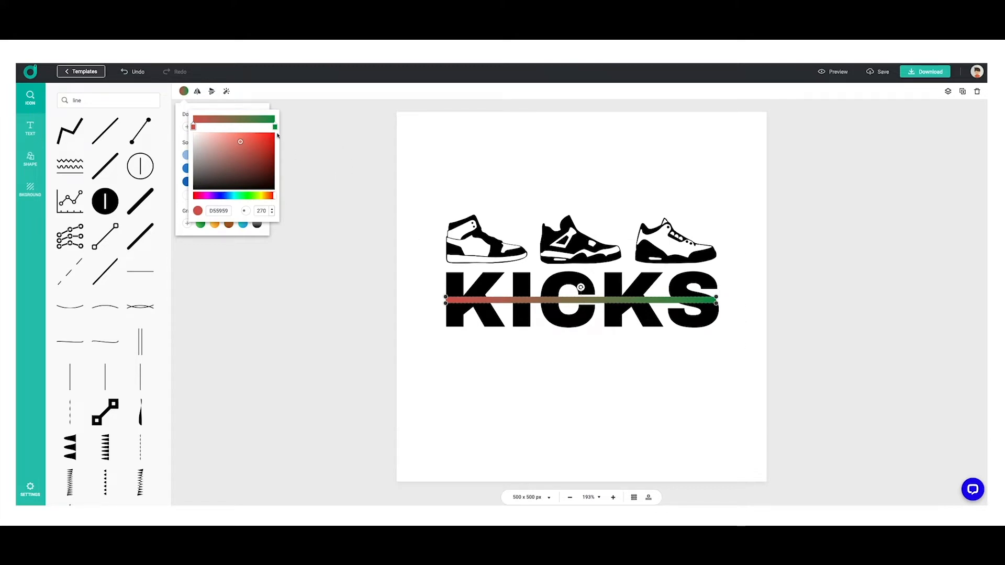
pyautogui.moveTo(262, 127); pyautogui.dragTo(187, 128)
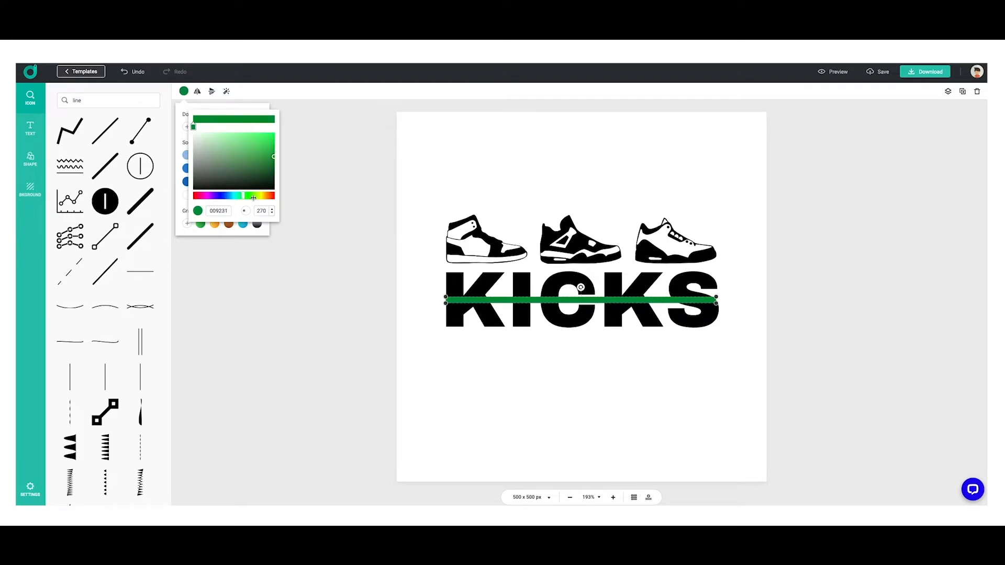
pyautogui.moveTo(254, 197); pyautogui.dragTo(281, 201)
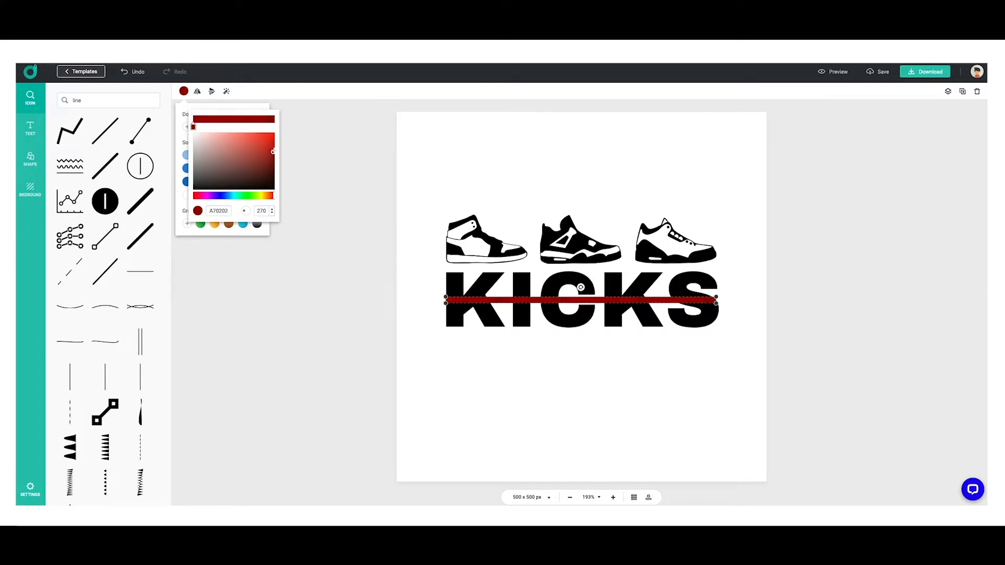
pyautogui.moveTo(271, 156); pyautogui.dragTo(277, 132)
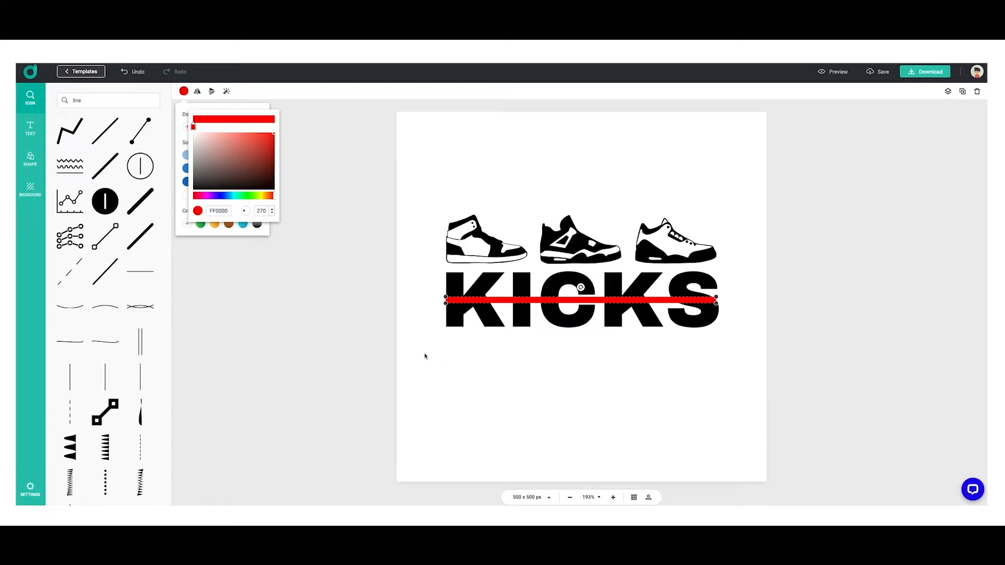
pyautogui.click(297, 260)
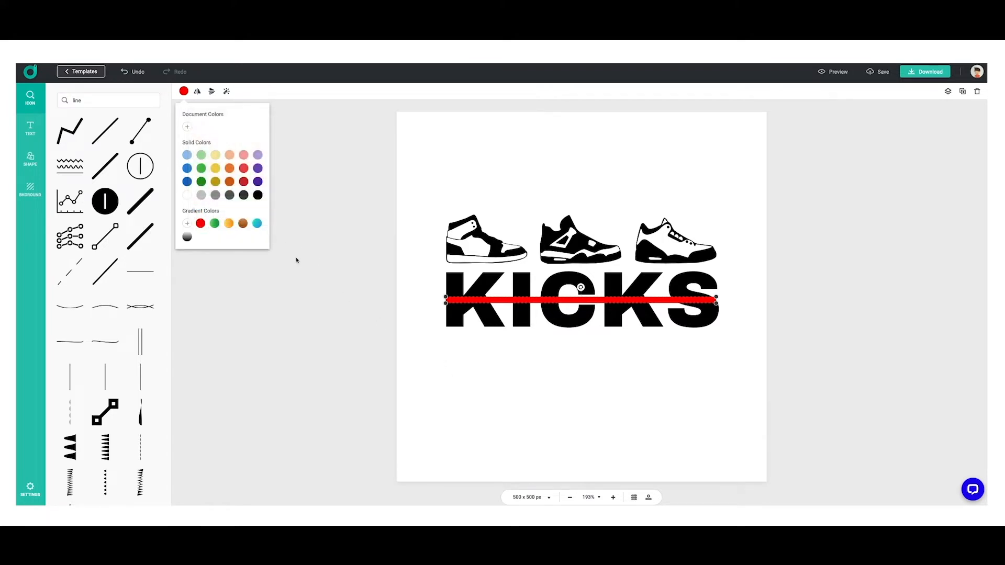
pyautogui.click(324, 265)
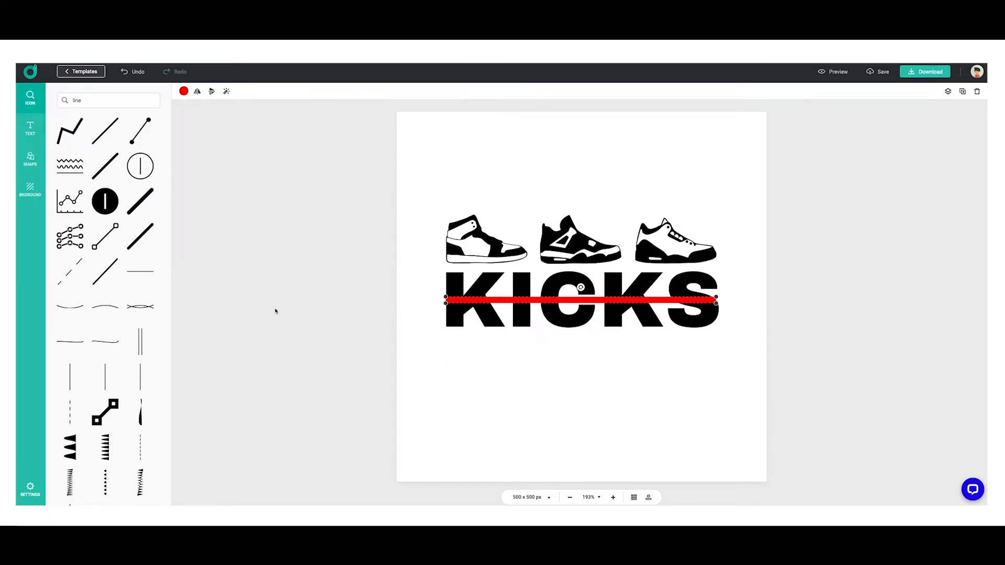
pyautogui.click(260, 305)
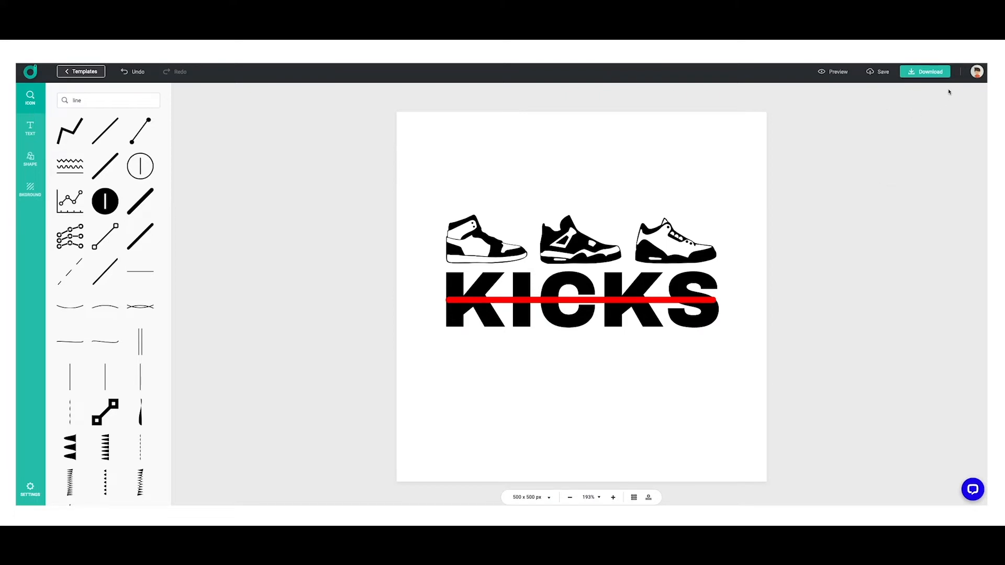
# Open the logo's download options and examine the Basic and Plus plan comparison, the logo mockups and the FAQs.
pyautogui.click(918, 74)
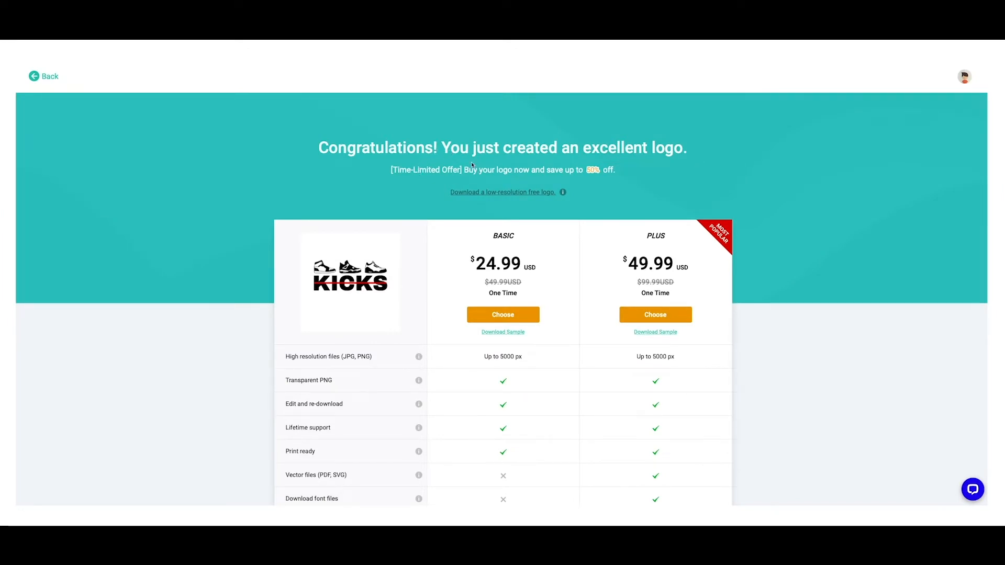
pyautogui.scroll(-1, 542, 258)
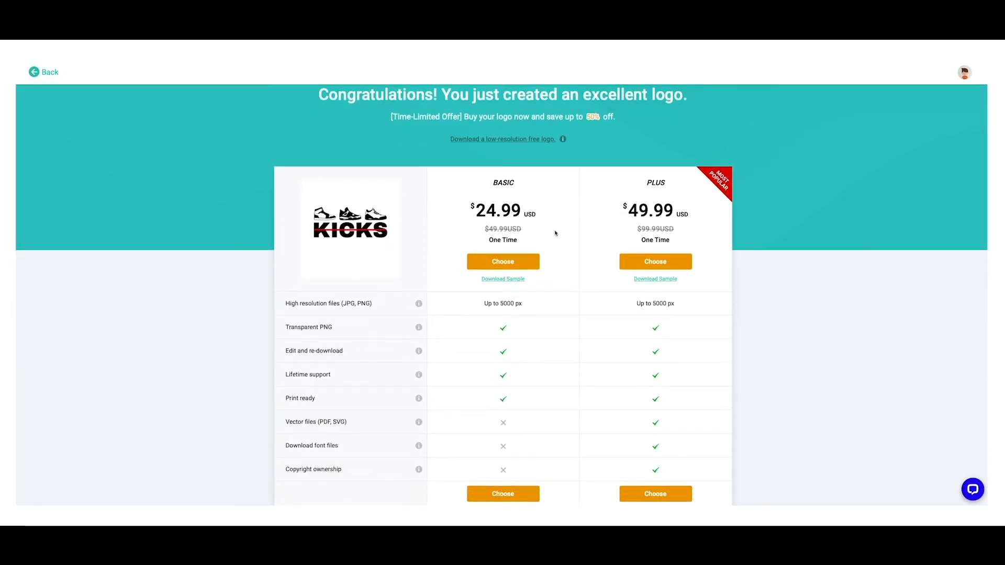
pyautogui.scroll(-1, 579, 234)
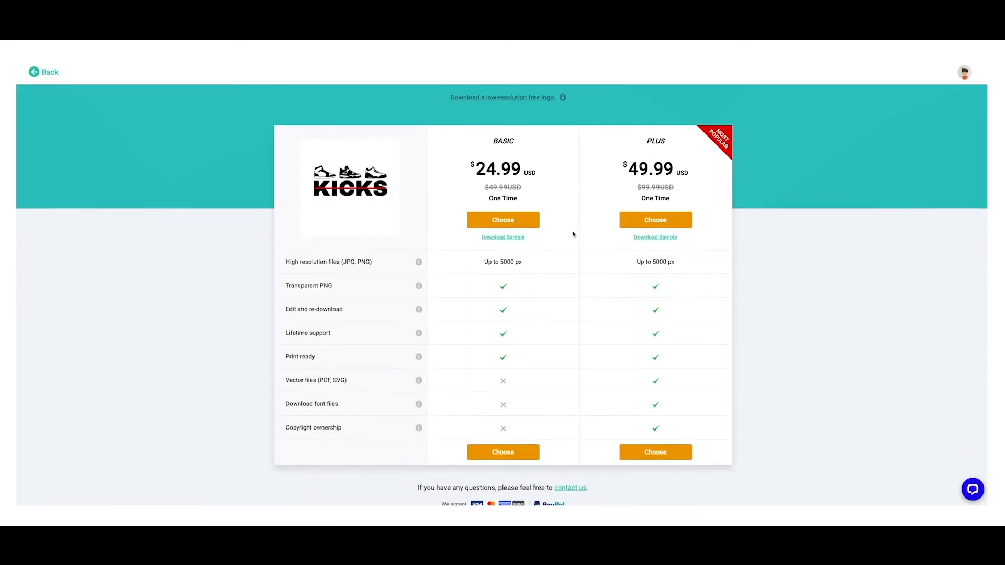
pyautogui.scroll(-1, 573, 235)
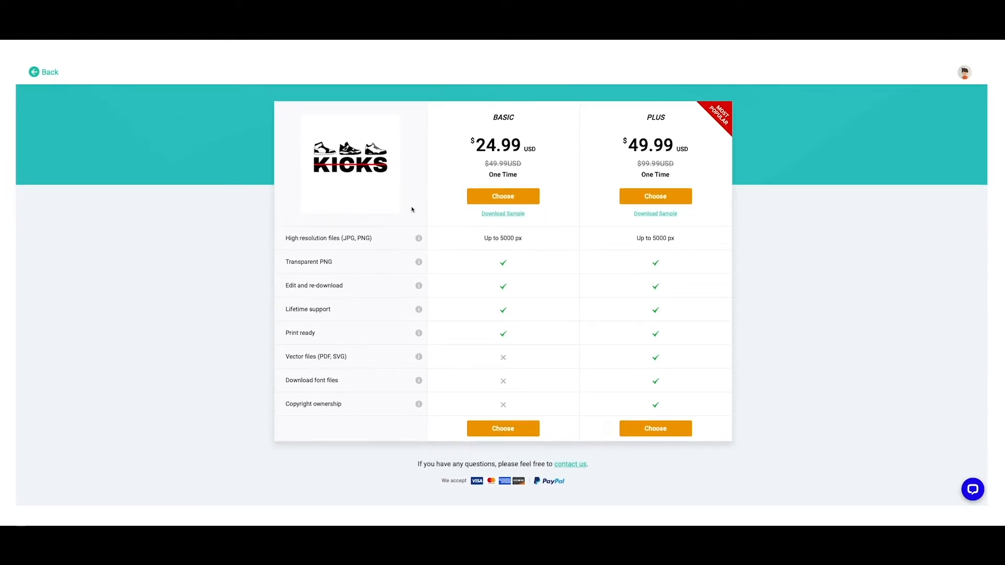
pyautogui.scroll(-5, 412, 209)
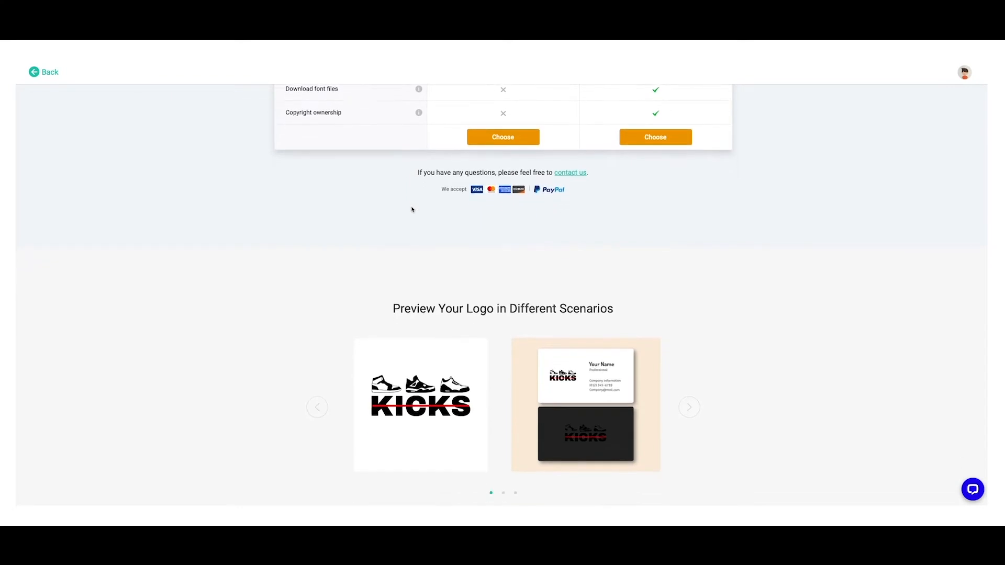
pyautogui.scroll(-2, 411, 209)
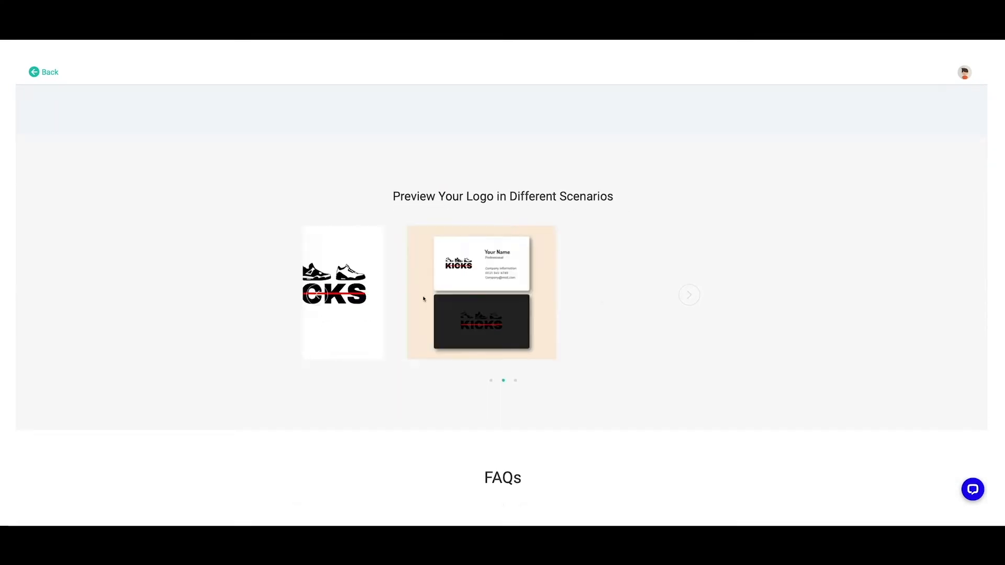
pyautogui.click(317, 294)
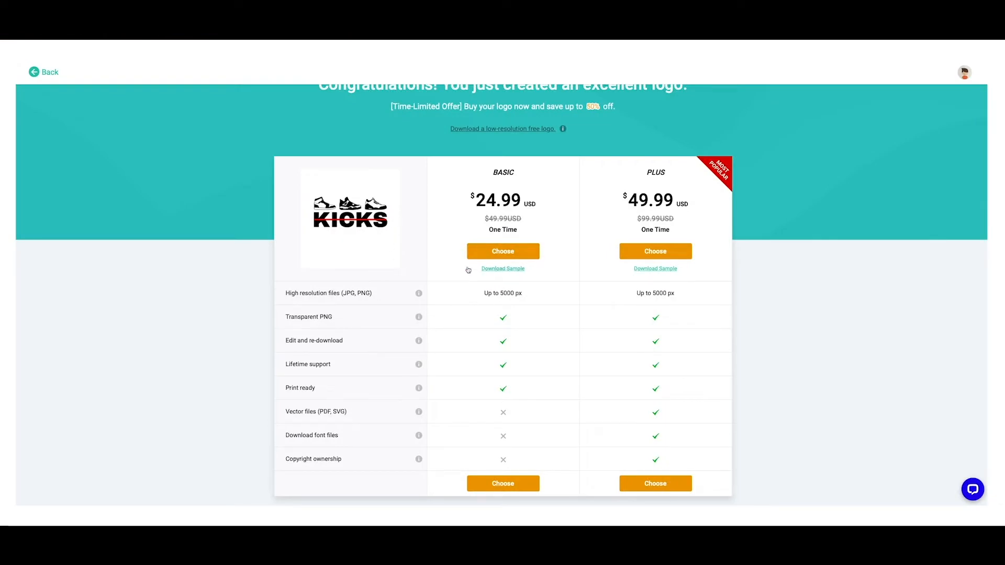
pyautogui.scroll(-5, 421, 266)
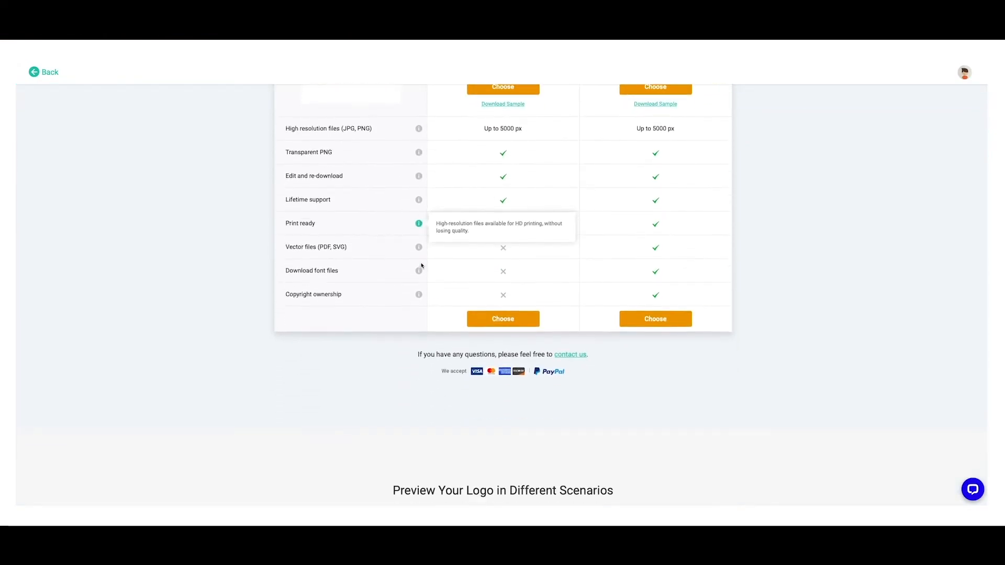
pyautogui.scroll(-3, 422, 265)
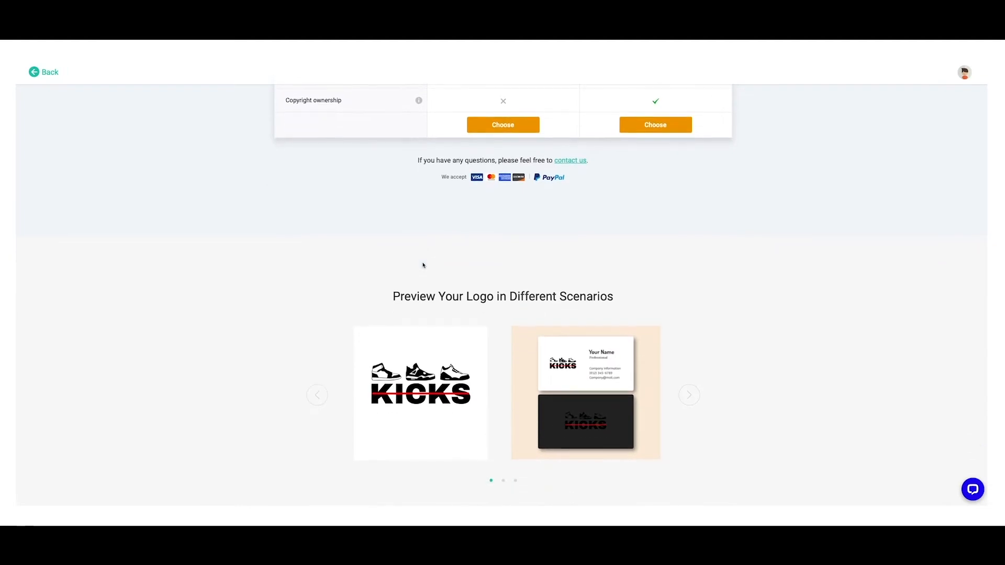
pyautogui.scroll(-6, 425, 263)
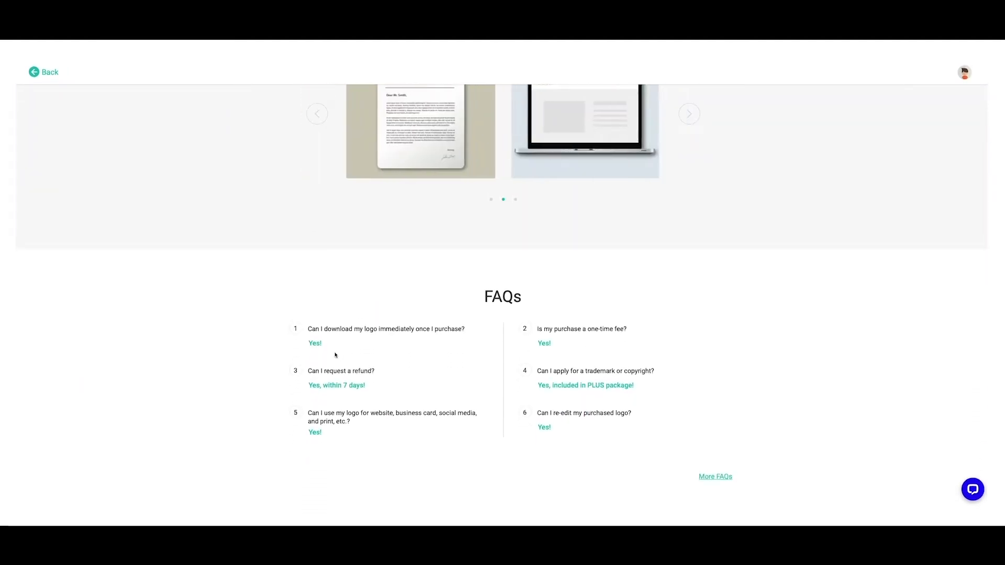
pyautogui.scroll(9, 422, 388)
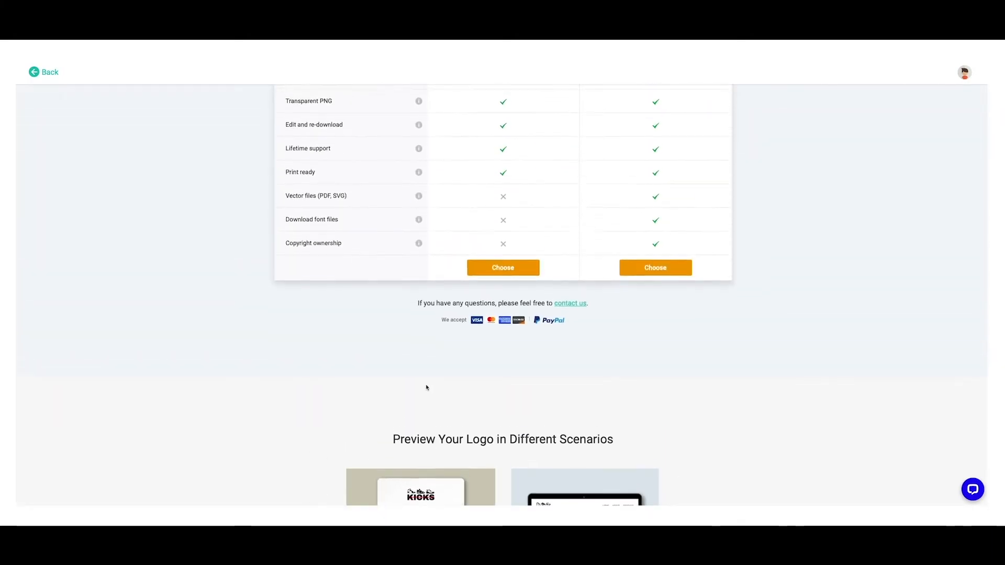
pyautogui.scroll(5, 426, 388)
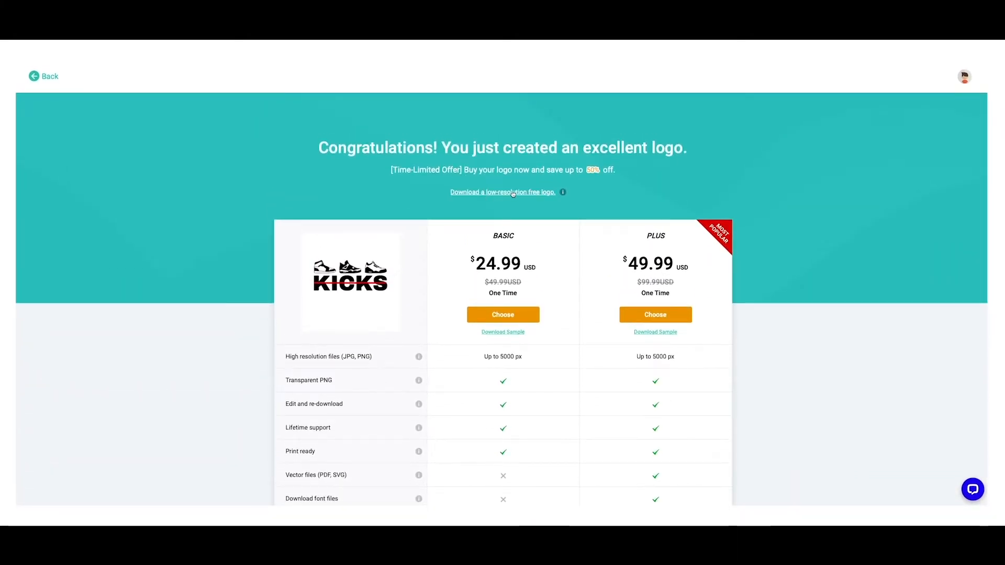
# Download the free low-resolution version of the logo, agreeing to give credit, and return to the editor.
pyautogui.moveTo(564, 194)
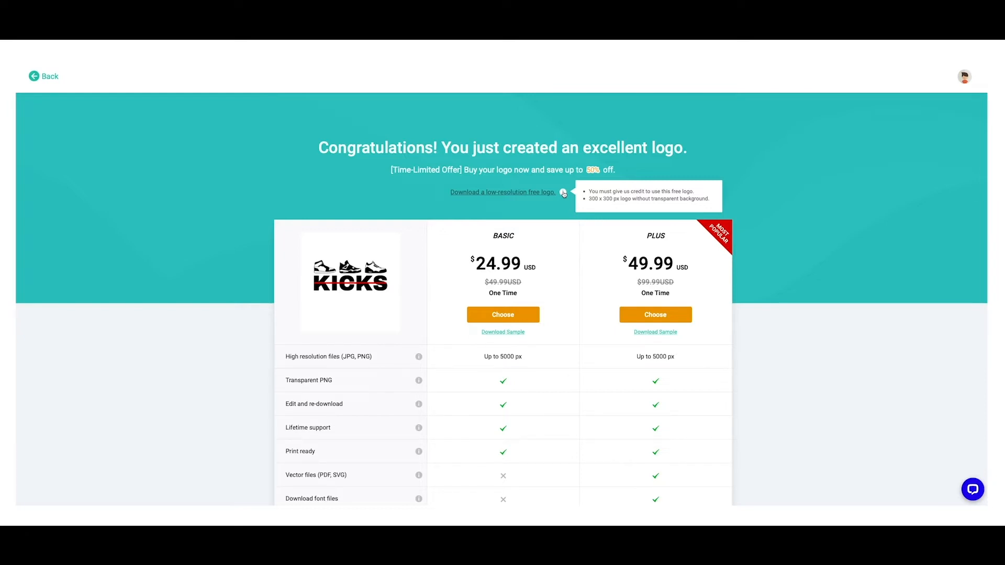
pyautogui.click(495, 193)
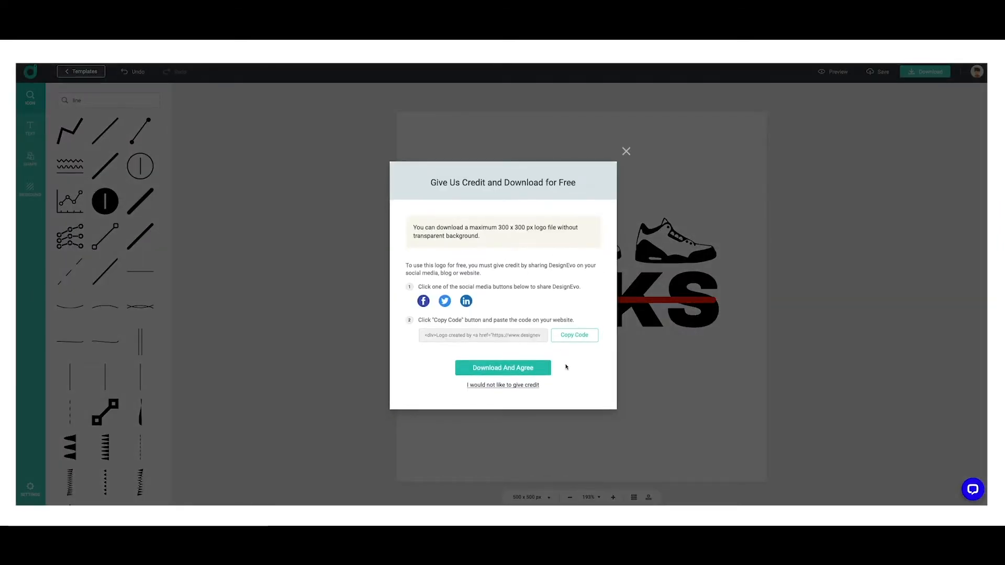
pyautogui.click(523, 369)
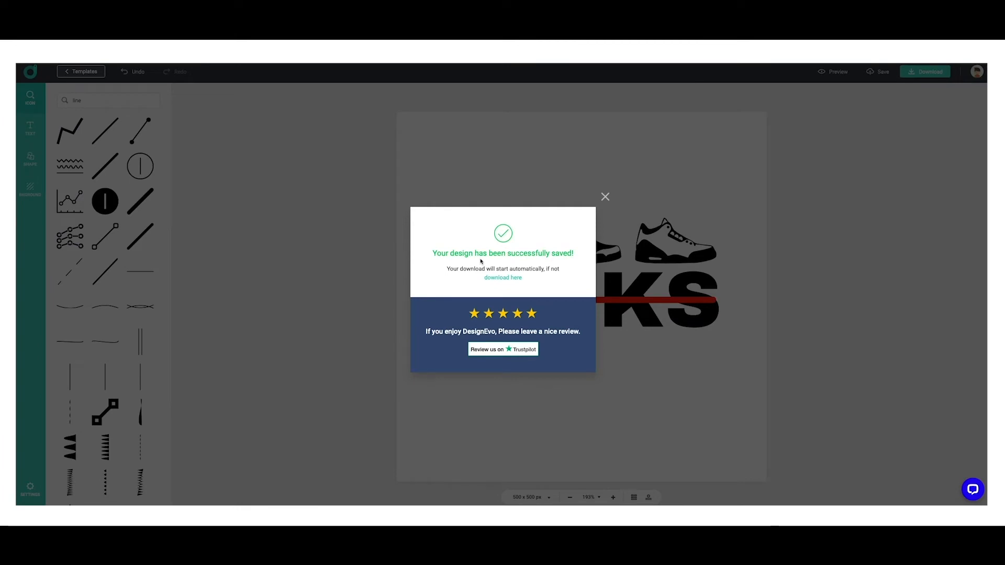
pyautogui.click(606, 199)
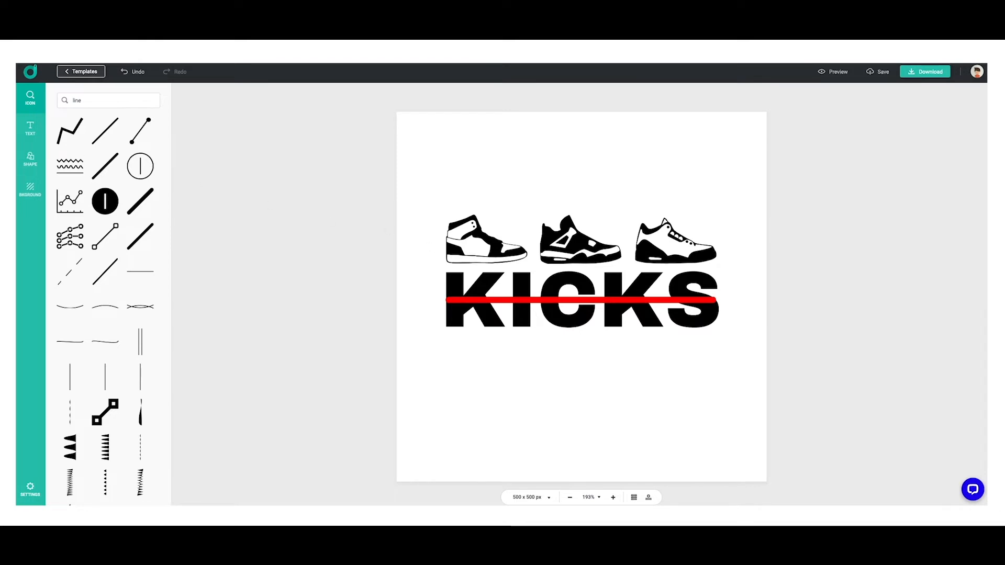
# Enlarge the downloaded logo.jpg in the image viewer to inspect its quality, and close it.
pyautogui.moveTo(361, 149); pyautogui.dragTo(460, 127)
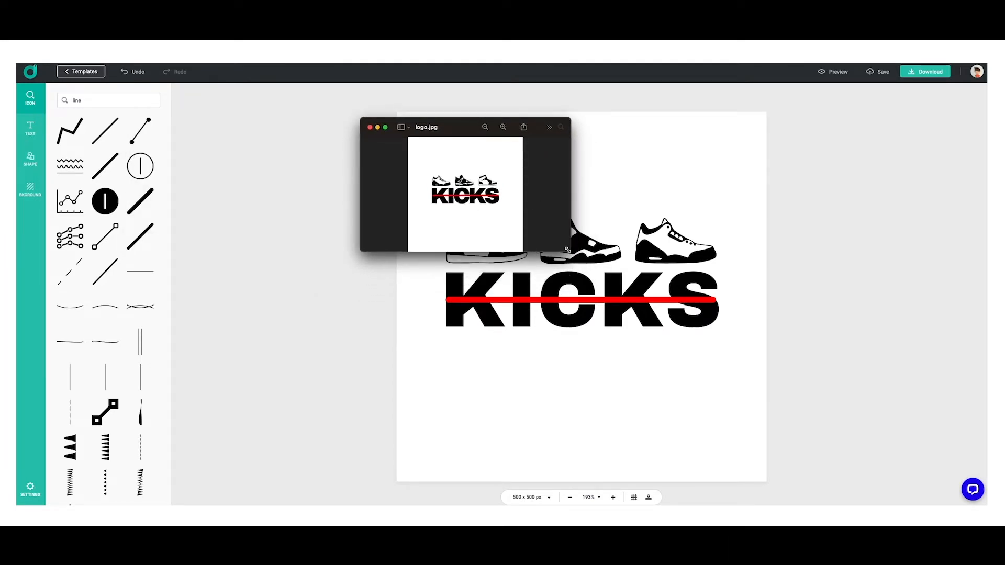
pyautogui.moveTo(463, 129); pyautogui.dragTo(451, 120)
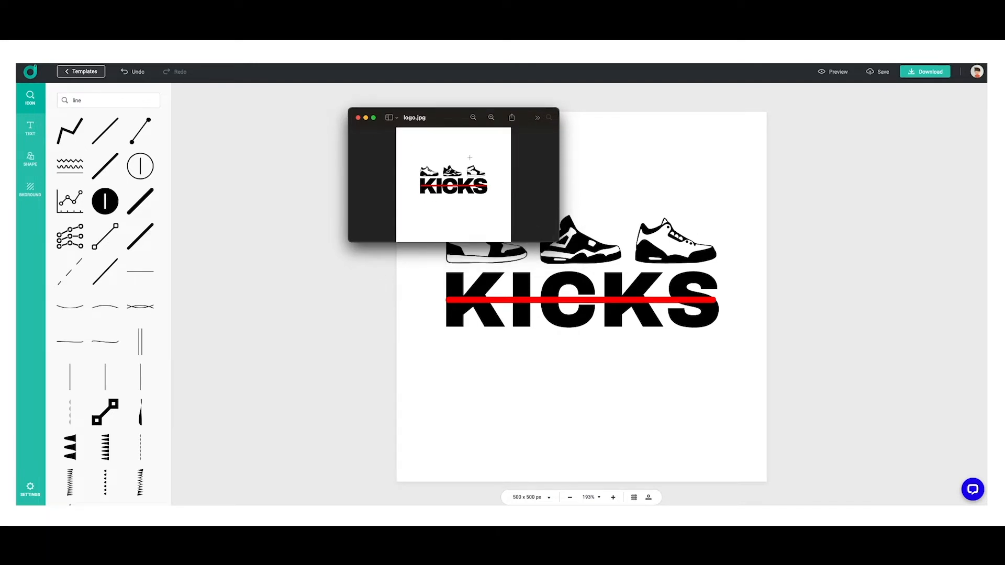
pyautogui.moveTo(451, 116); pyautogui.dragTo(409, 112)
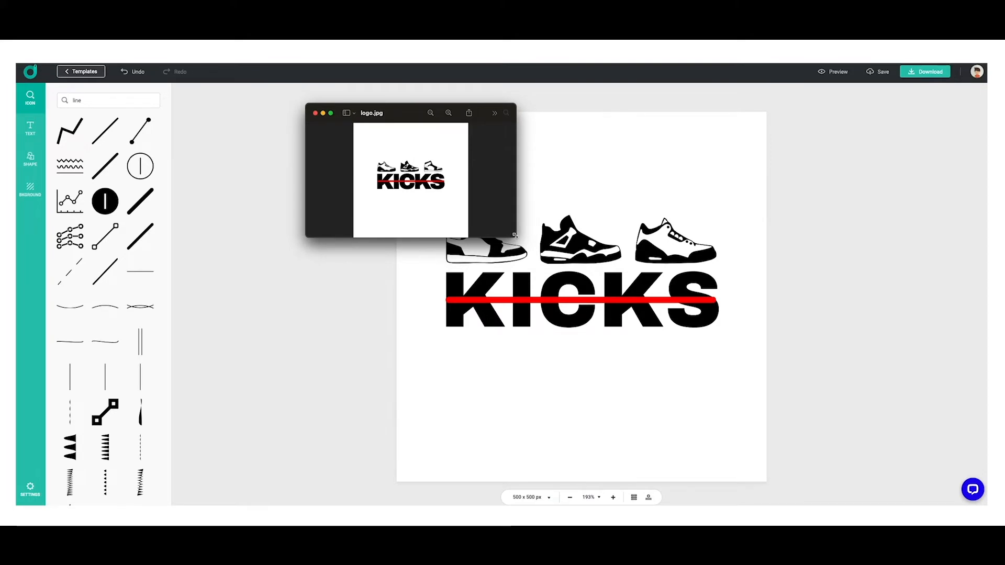
pyautogui.moveTo(514, 235); pyautogui.dragTo(885, 482)
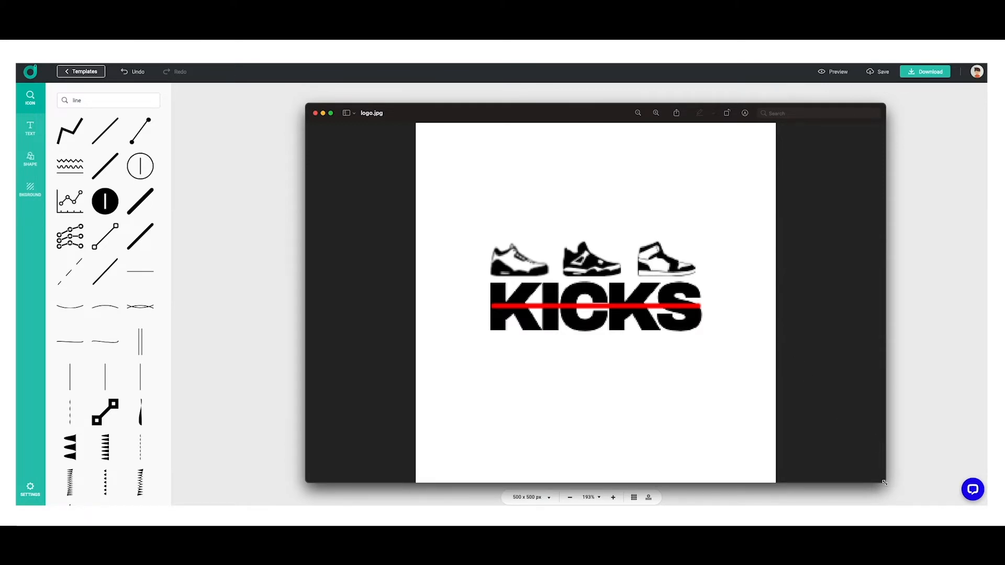
pyautogui.moveTo(884, 481); pyautogui.dragTo(901, 495)
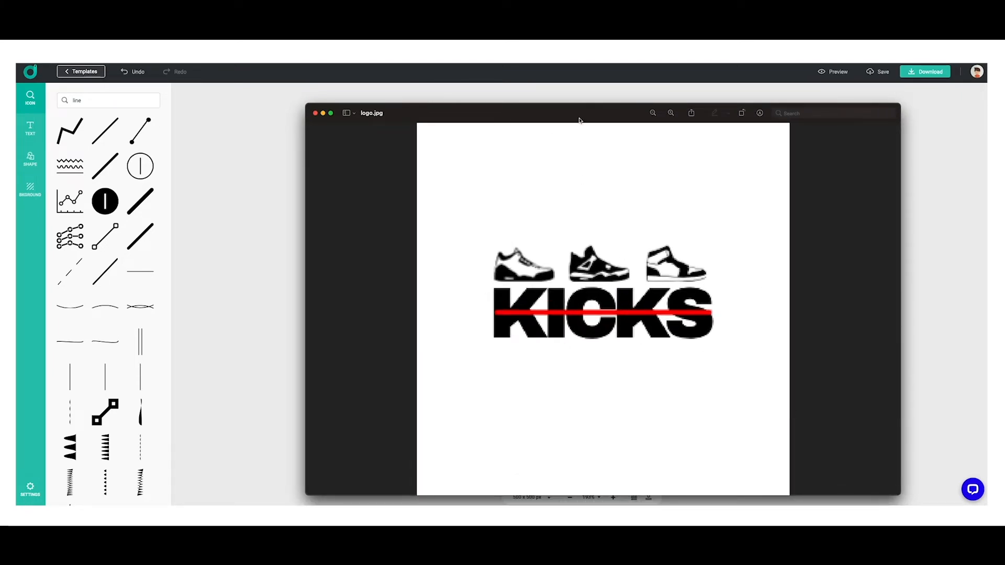
pyautogui.moveTo(579, 118); pyautogui.dragTo(513, 96)
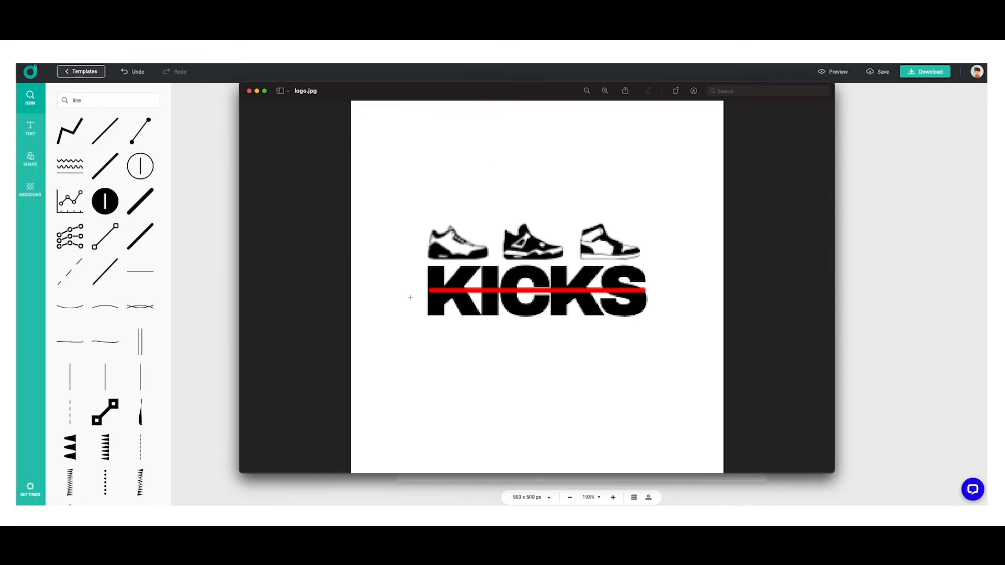
pyautogui.click(250, 91)
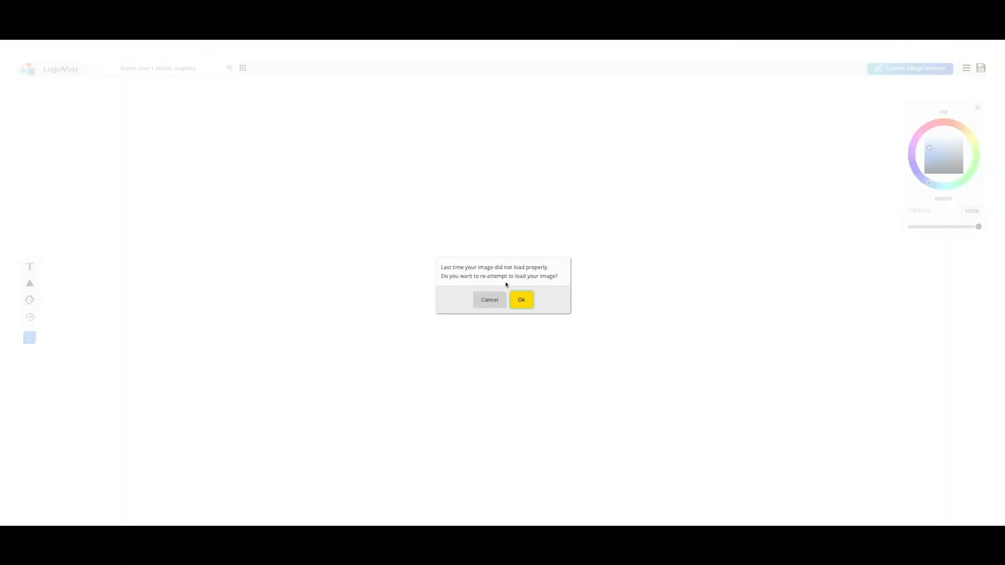
# Switch to LogoMakr and get a blank canvas, declining to reload the previous image and dismissing the introduction video and the tutorial strip.
pyautogui.click(497, 299)
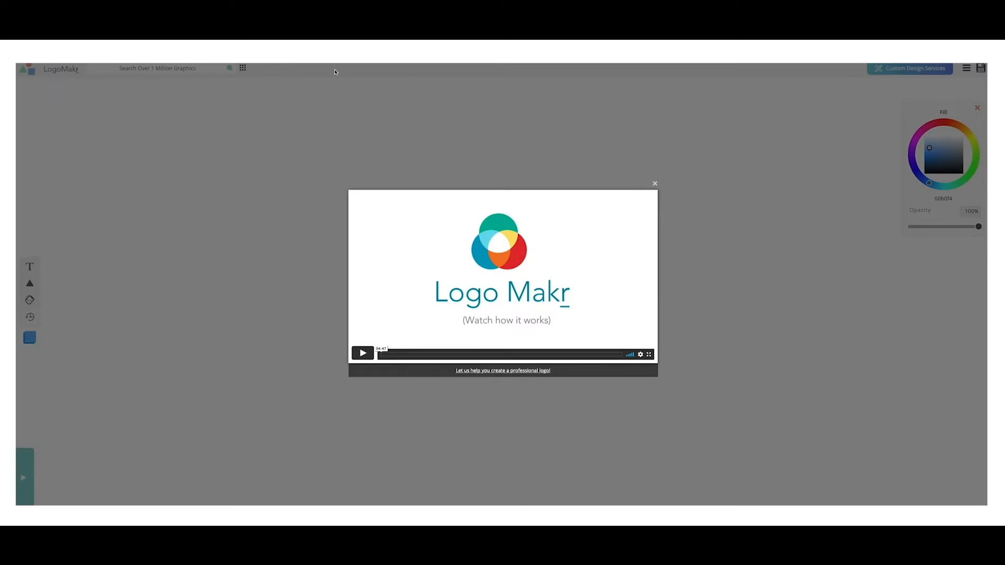
pyautogui.click(655, 185)
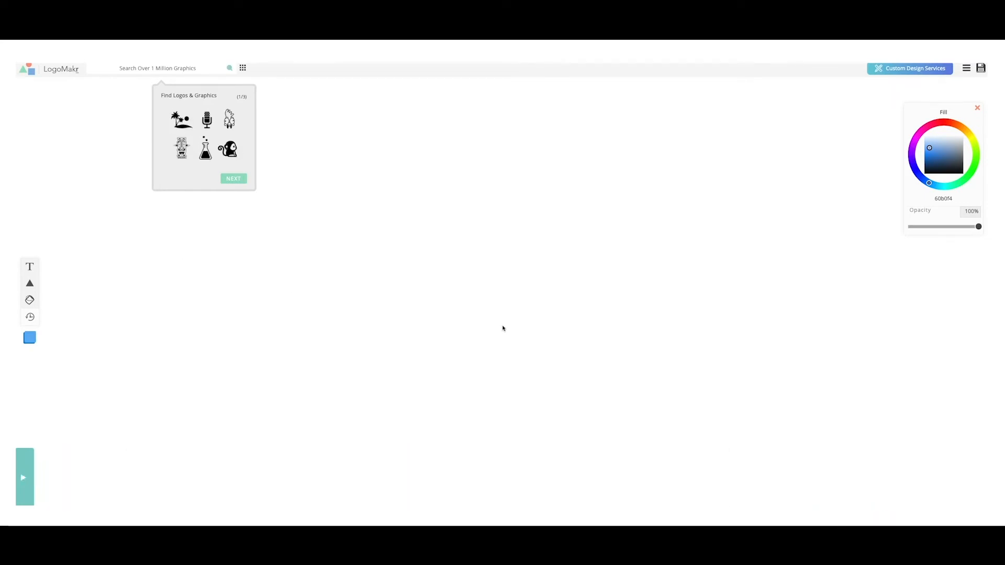
pyautogui.click(24, 476)
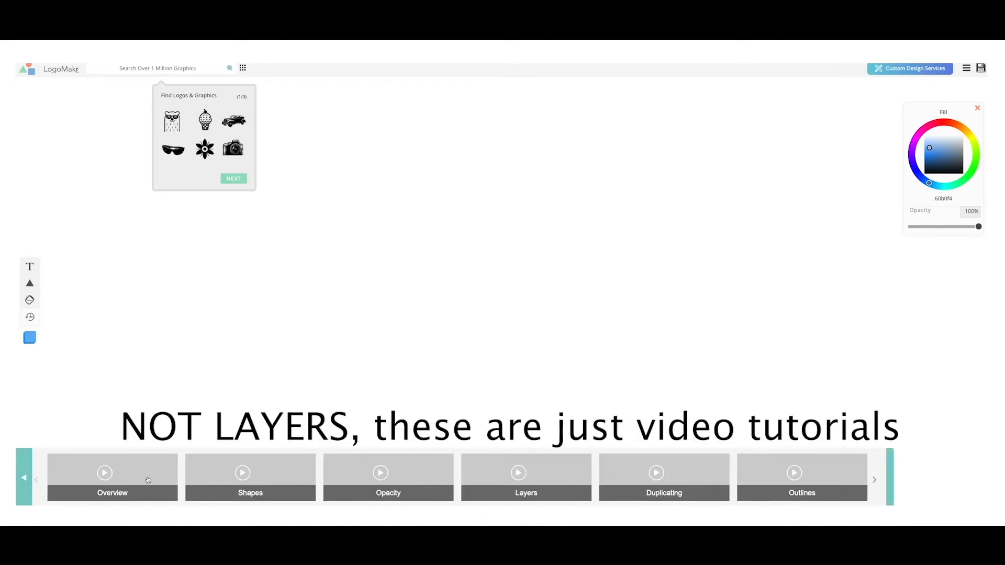
pyautogui.click(30, 455)
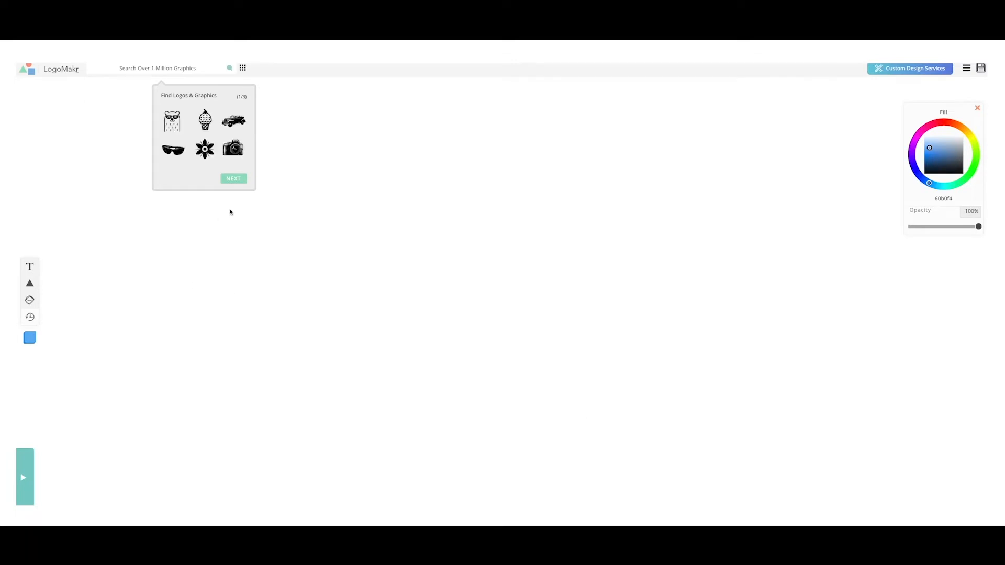
# Open the graphics library to look over its categories and icons, and return to the canvas.
pyautogui.click(137, 70)
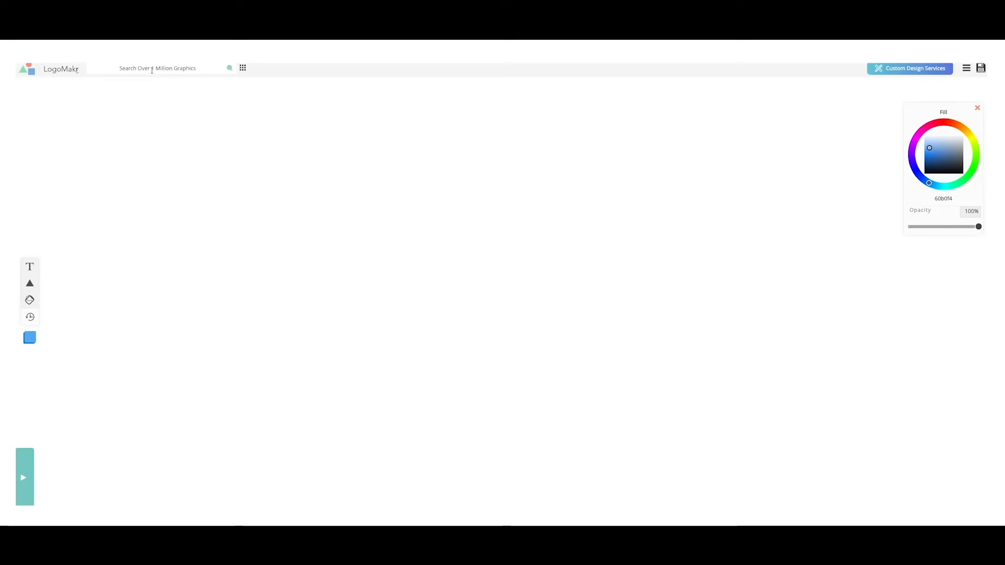
pyautogui.click(152, 71)
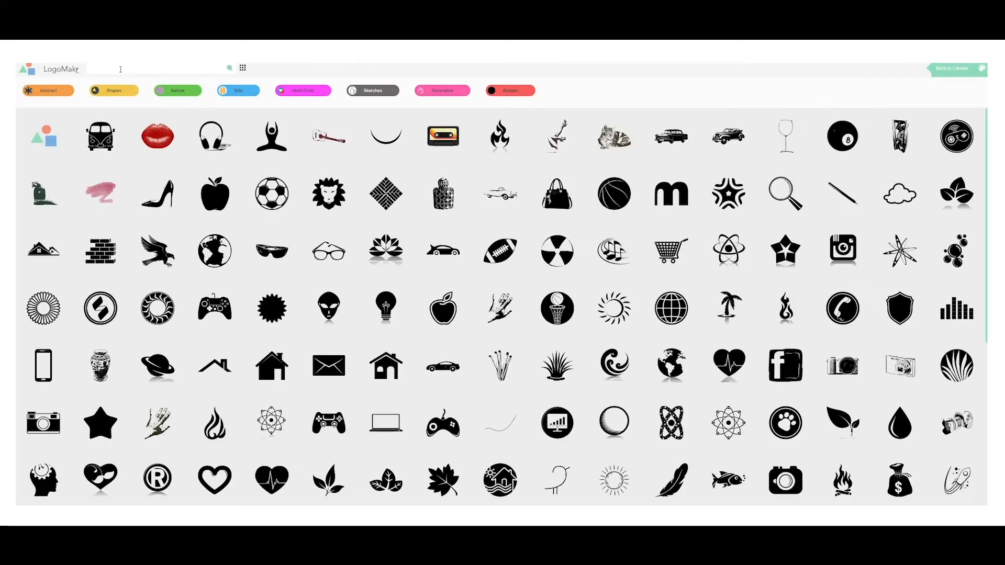
pyautogui.click(71, 73)
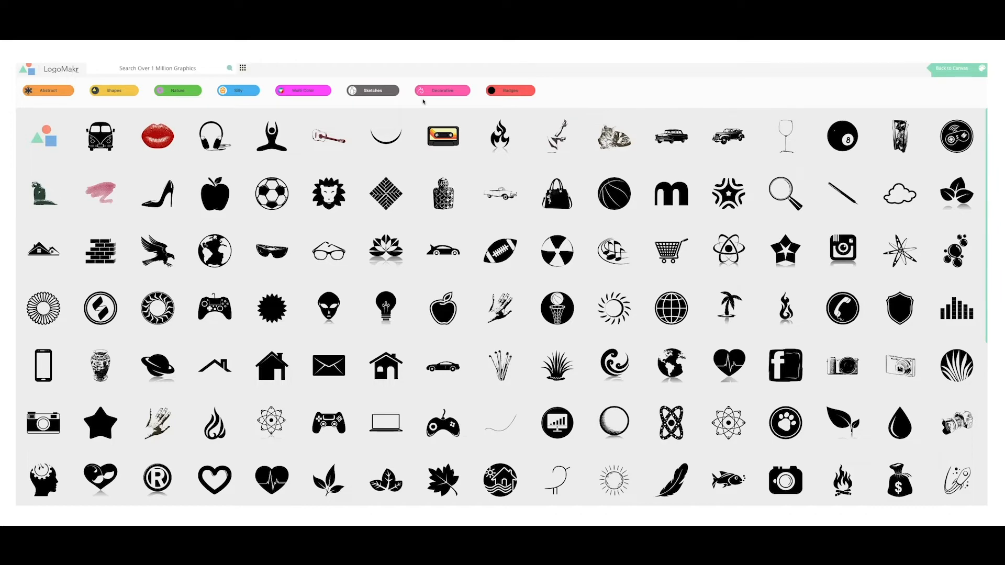
pyautogui.click(952, 69)
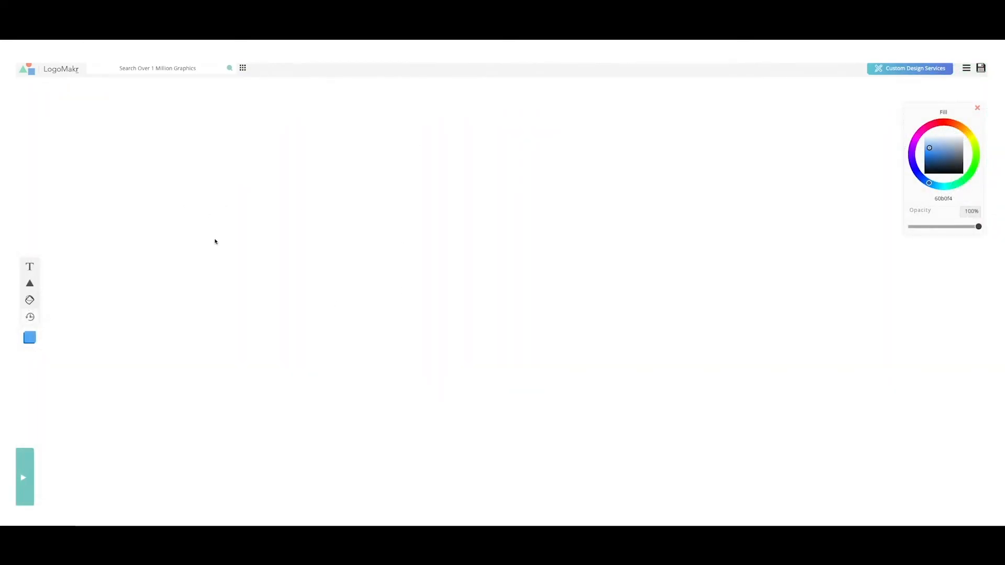
# Add a trial text reading "sdohhsdh" to the blank canvas.
pyautogui.click(29, 268)
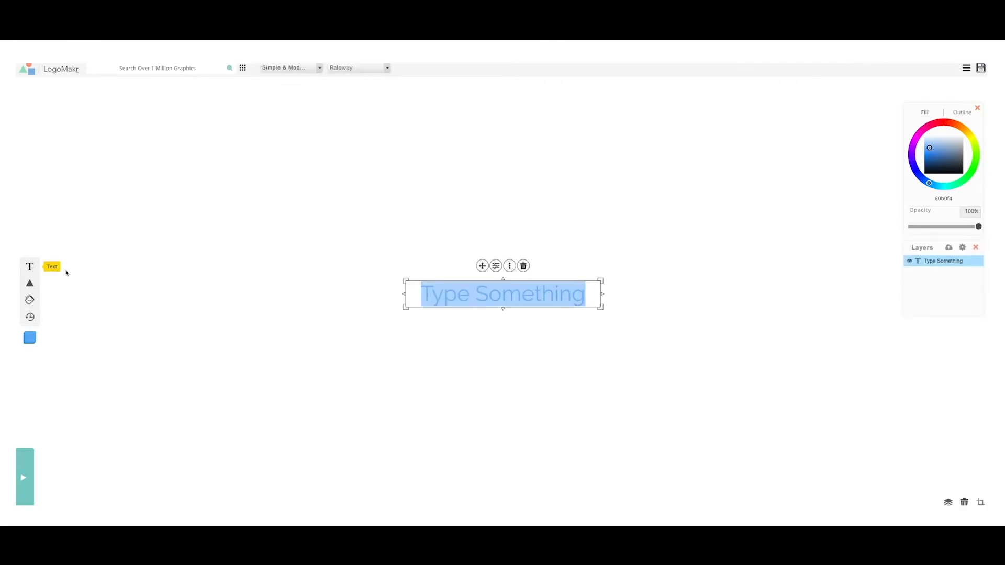
pyautogui.write('sdo')
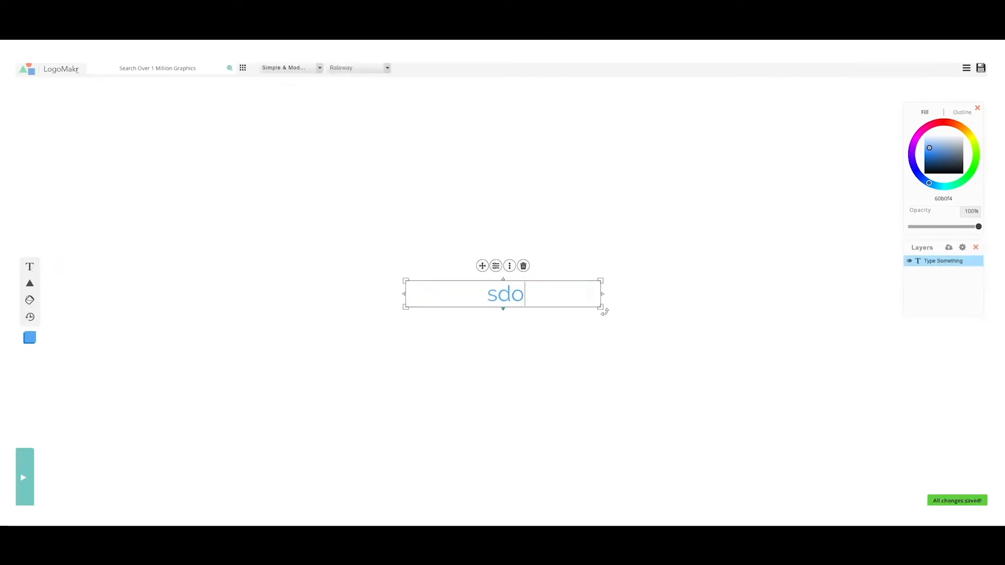
pyautogui.write('hhsdh')
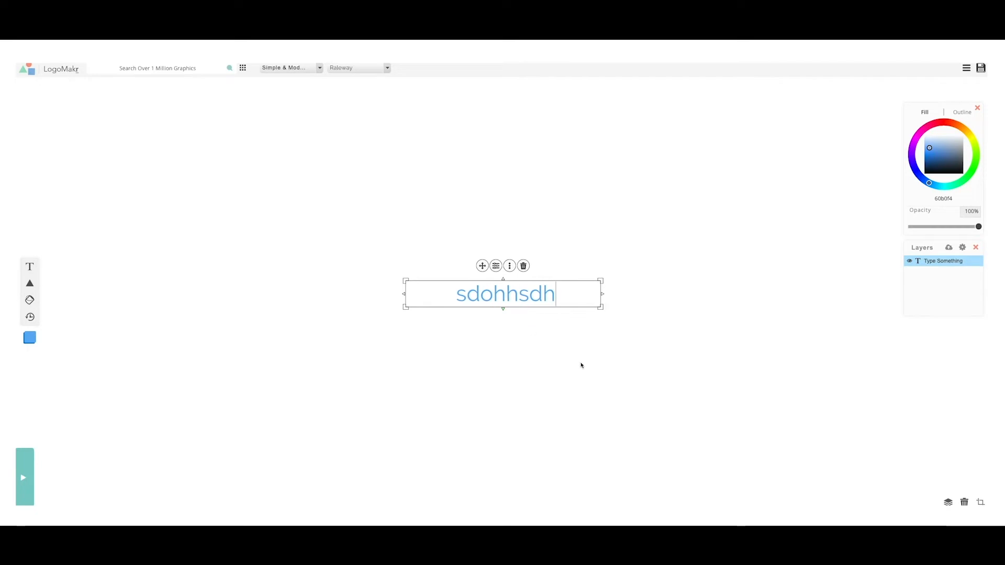
pyautogui.click(624, 377)
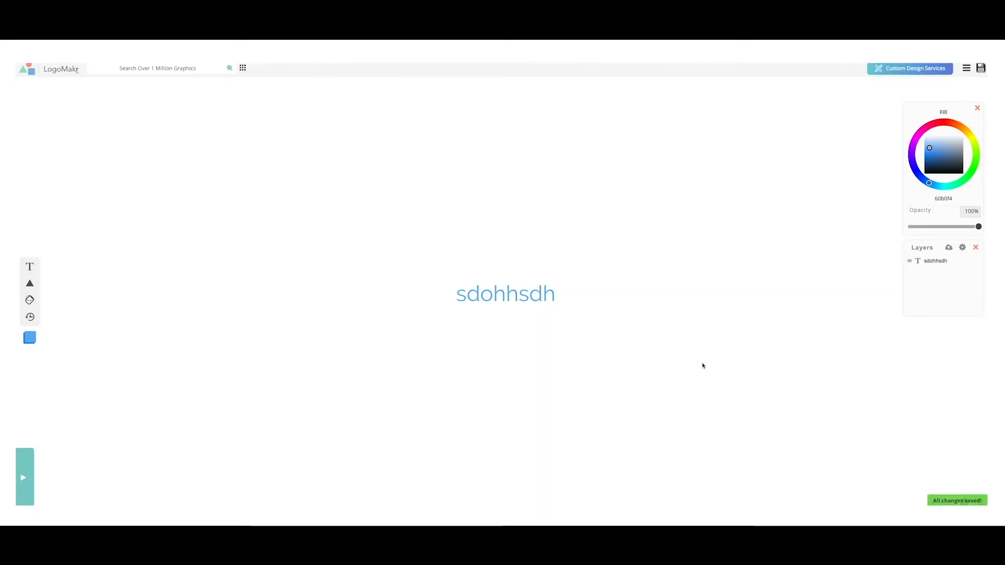
# Try moving and enlarging the trial text on the canvas, and delete it.
pyautogui.click(538, 295)
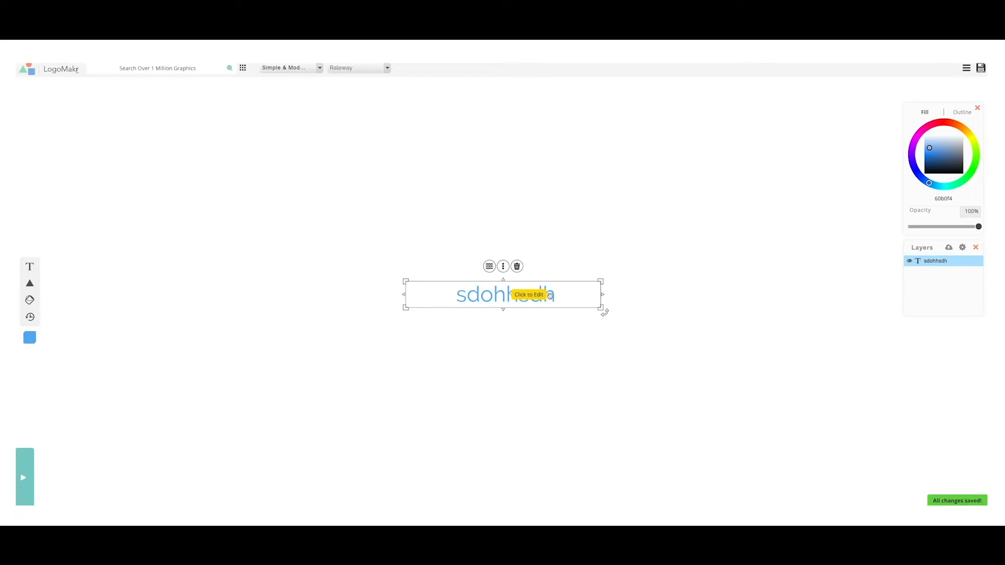
pyautogui.moveTo(547, 294); pyautogui.dragTo(664, 209)
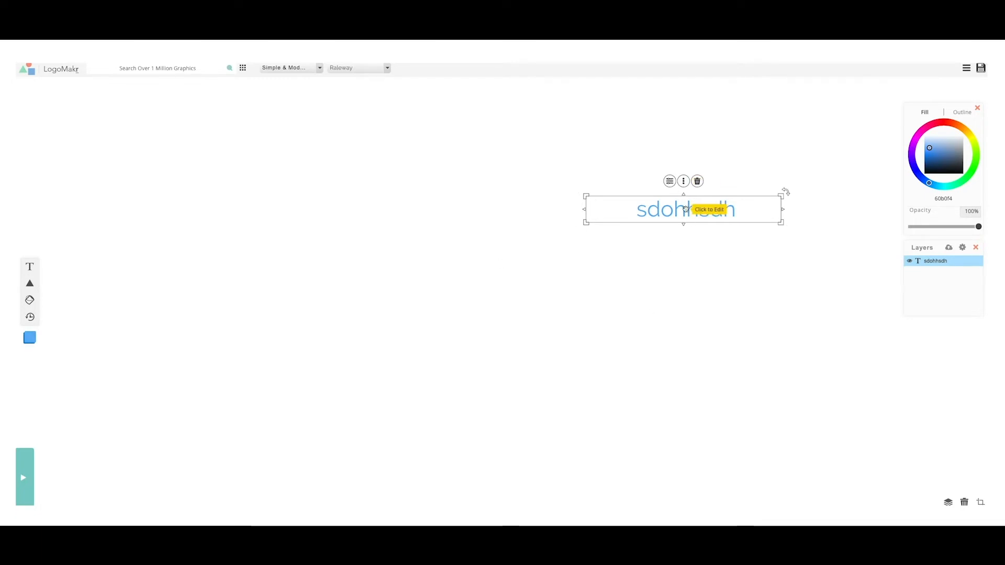
pyautogui.moveTo(683, 210); pyautogui.dragTo(451, 186)
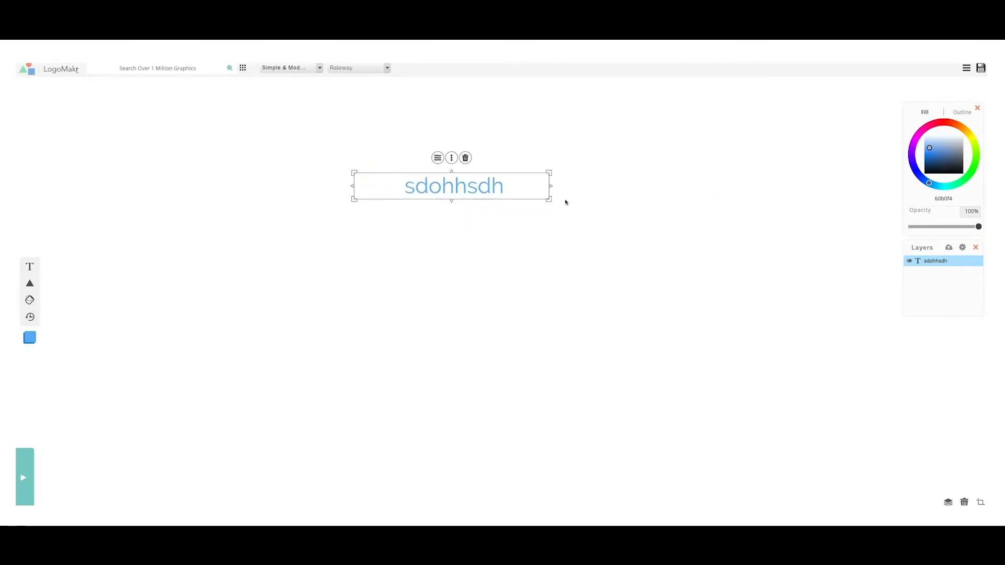
pyautogui.moveTo(551, 201); pyautogui.dragTo(873, 425)
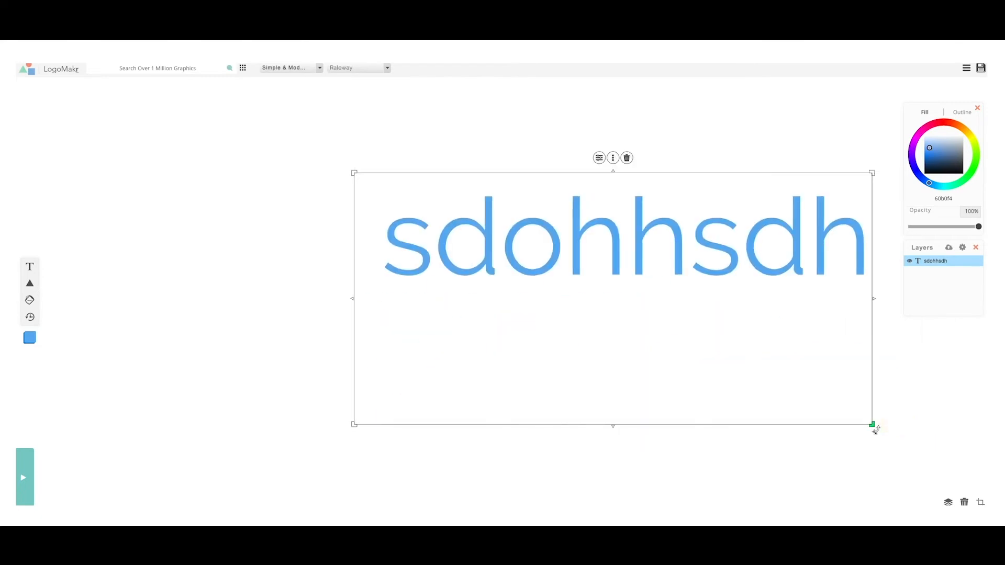
pyautogui.moveTo(702, 236); pyautogui.dragTo(582, 203)
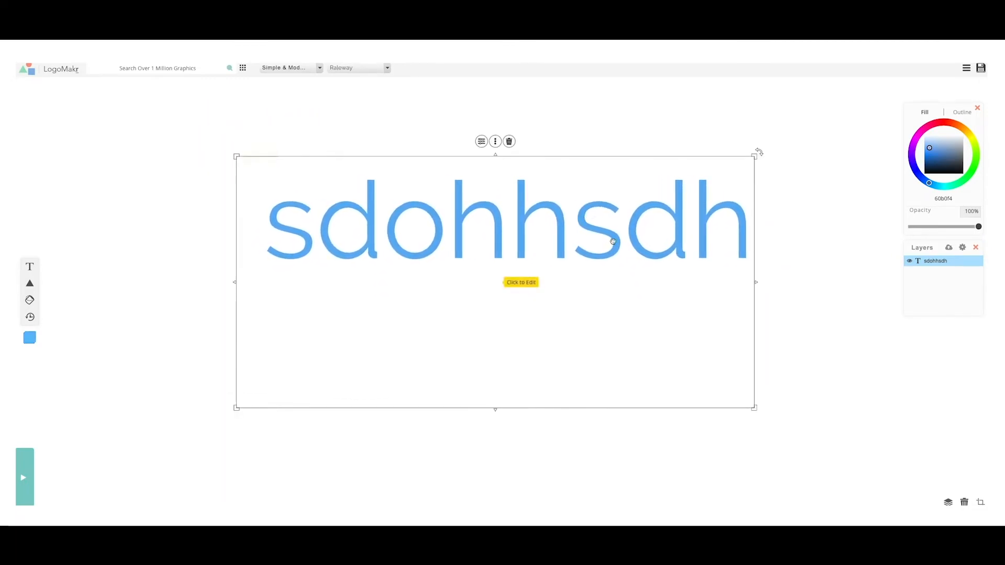
pyautogui.press('Delete')
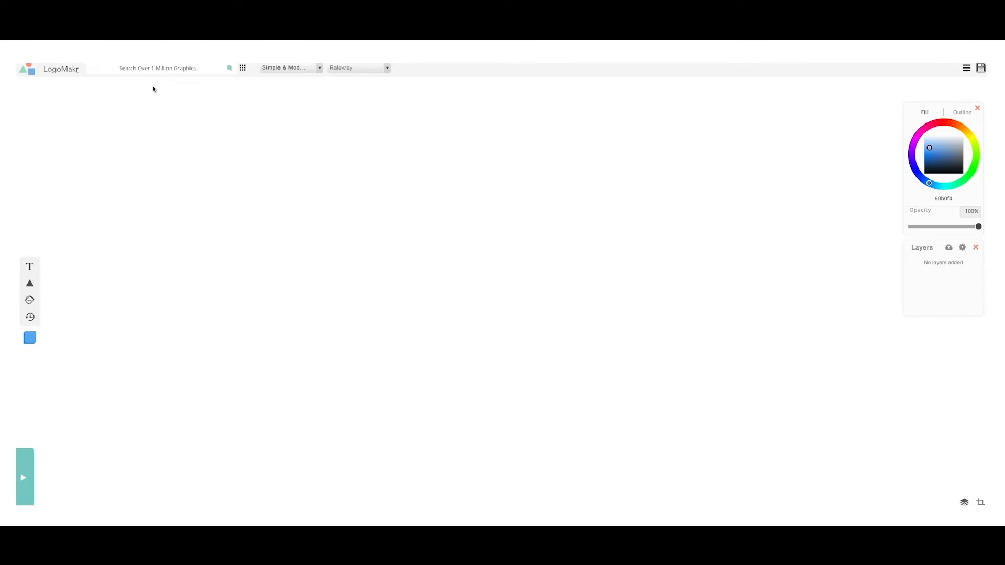
# Search the graphics library for "cookie" and add the outlined round cookie with a bite taken out to the canvas.
pyautogui.click(194, 69)
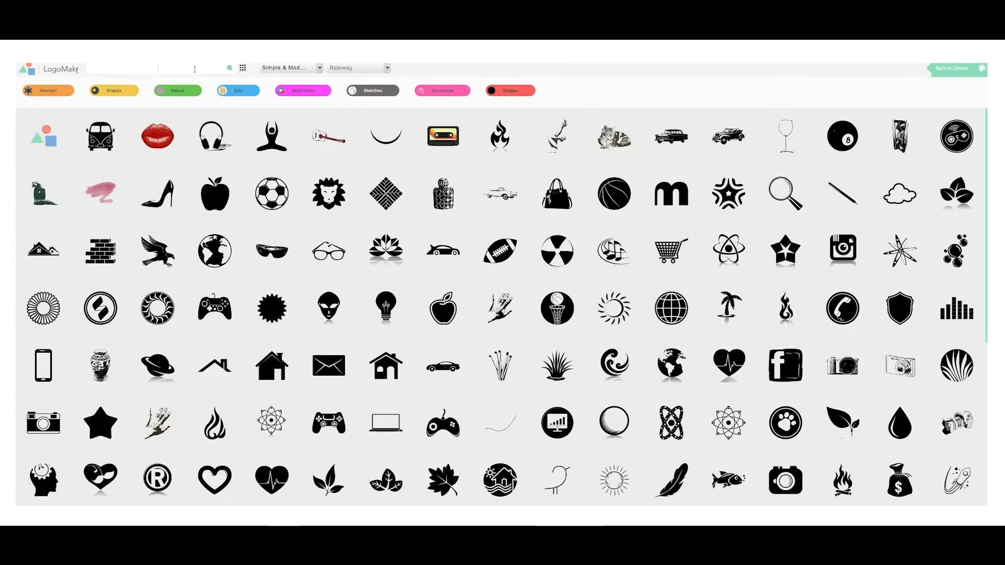
pyautogui.write('cookie')
pyautogui.press('Return')
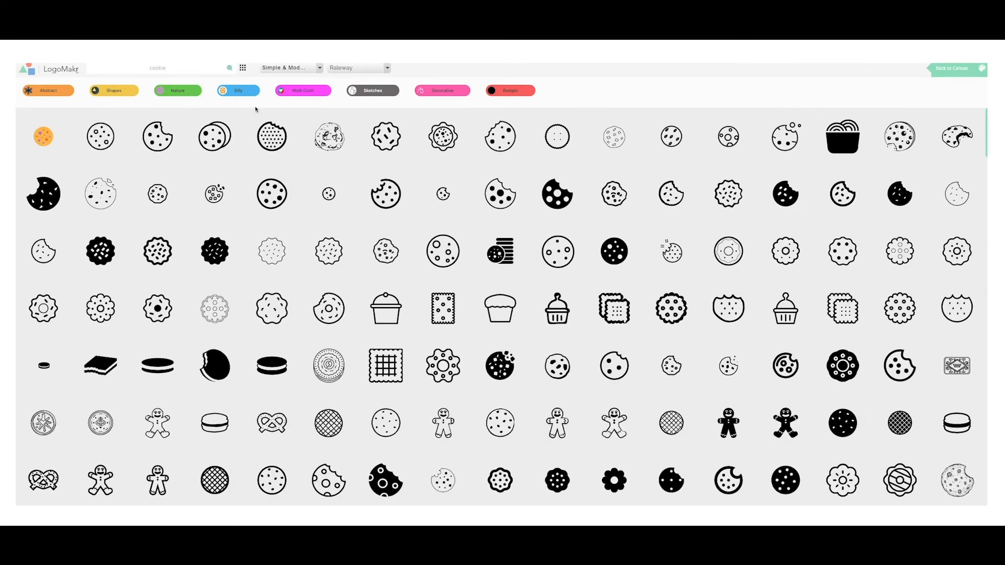
pyautogui.click(162, 139)
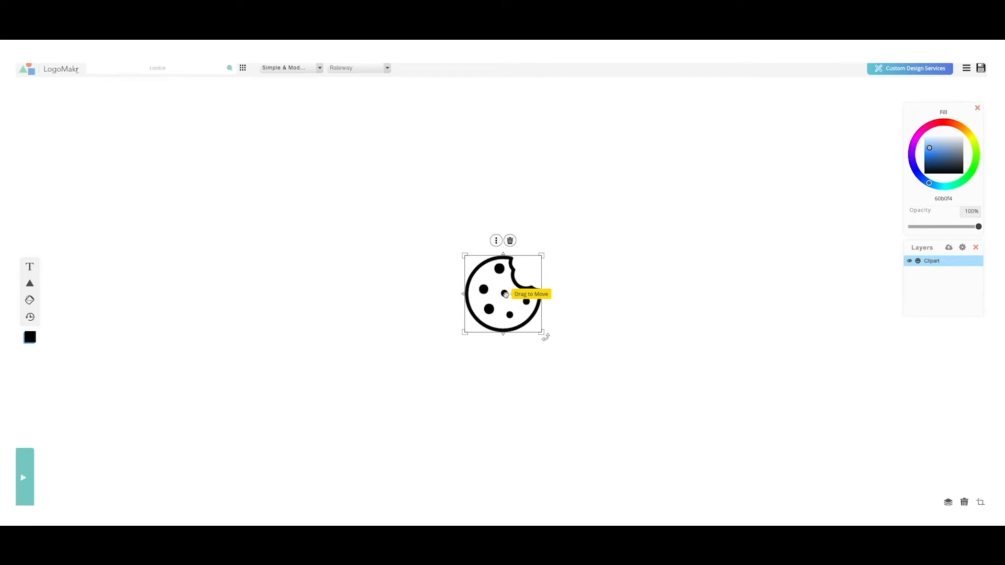
# Enlarge the cookie graphic slightly with its round proportions kept, and place it just below the centre of the canvas.
pyautogui.moveTo(505, 293); pyautogui.dragTo(466, 258)
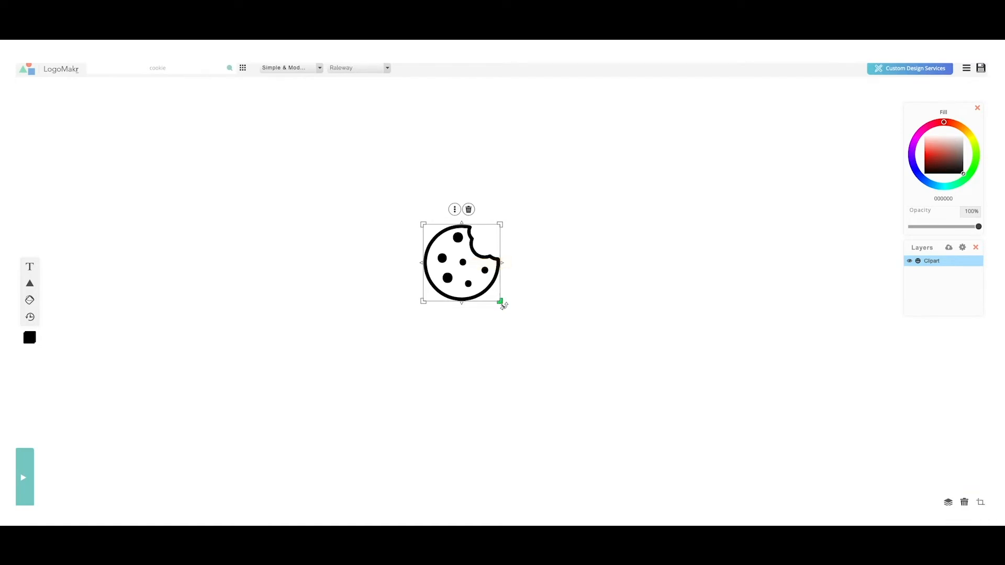
pyautogui.moveTo(500, 302)
pyautogui.mouseDown()
pyautogui.moveTo(597, 398)
pyautogui.moveTo(563, 321)
pyautogui.moveTo(623, 424)
pyautogui.moveTo(487, 284)
pyautogui.moveTo(525, 325)
pyautogui.moveTo(506, 308)
pyautogui.mouseUp()
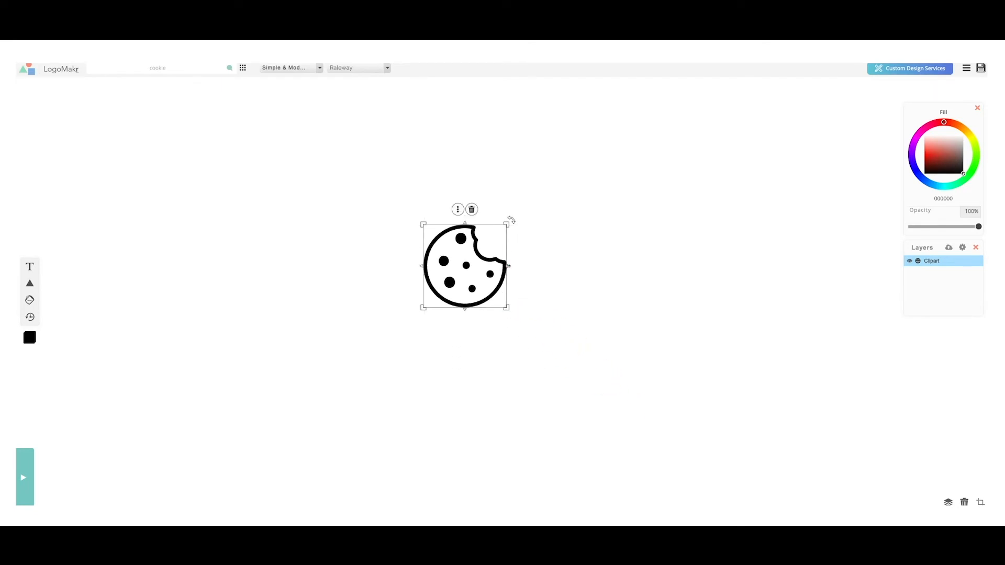
pyautogui.moveTo(508, 266); pyautogui.dragTo(602, 278)
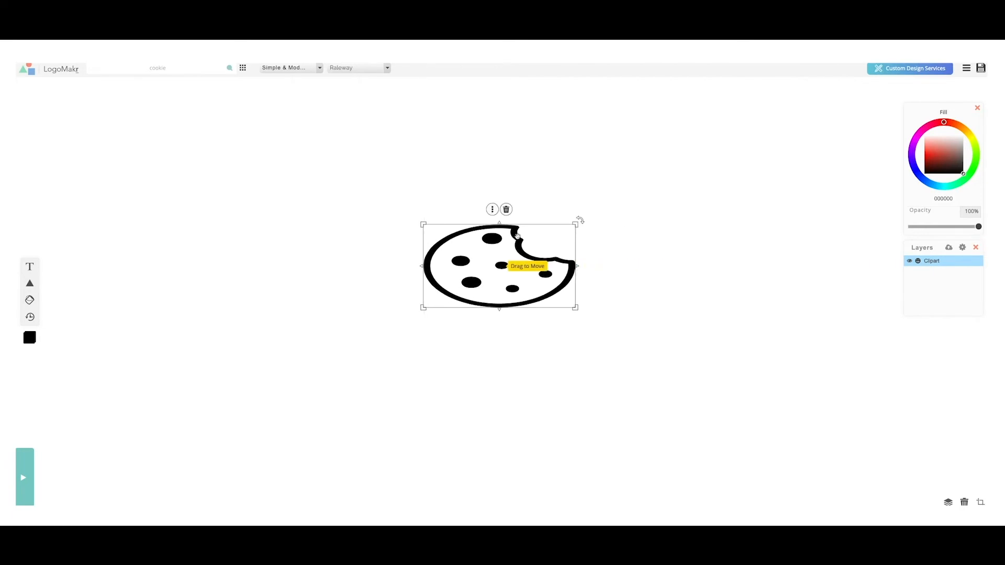
pyautogui.moveTo(499, 224); pyautogui.dragTo(493, 187)
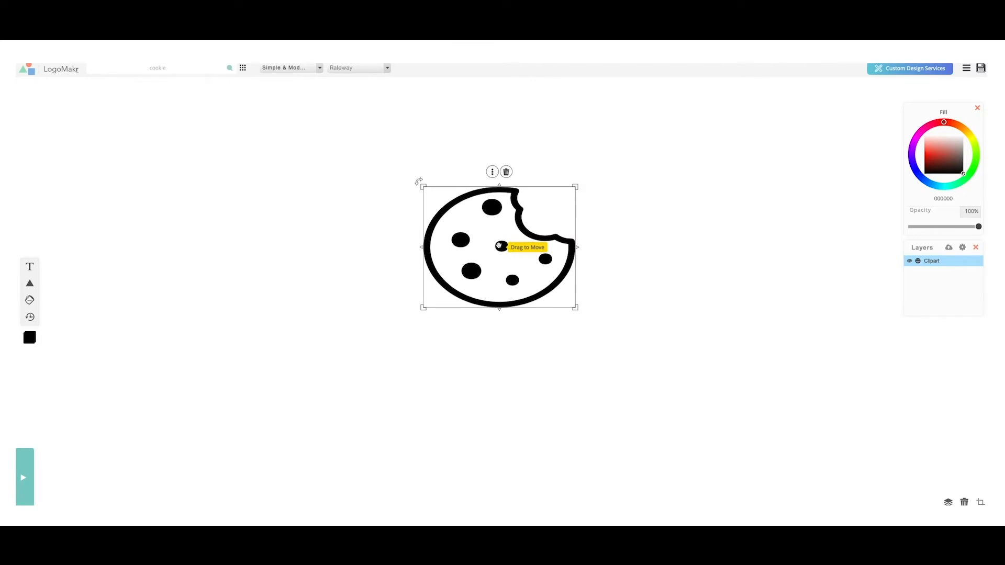
pyautogui.moveTo(575, 187); pyautogui.dragTo(507, 223)
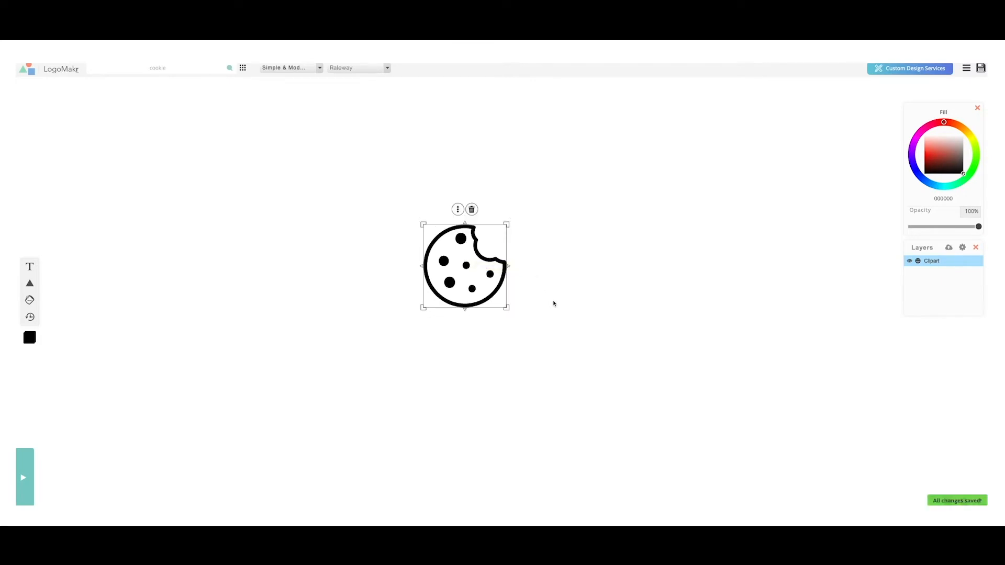
pyautogui.moveTo(466, 274); pyautogui.dragTo(515, 385)
pyautogui.click(352, 270)
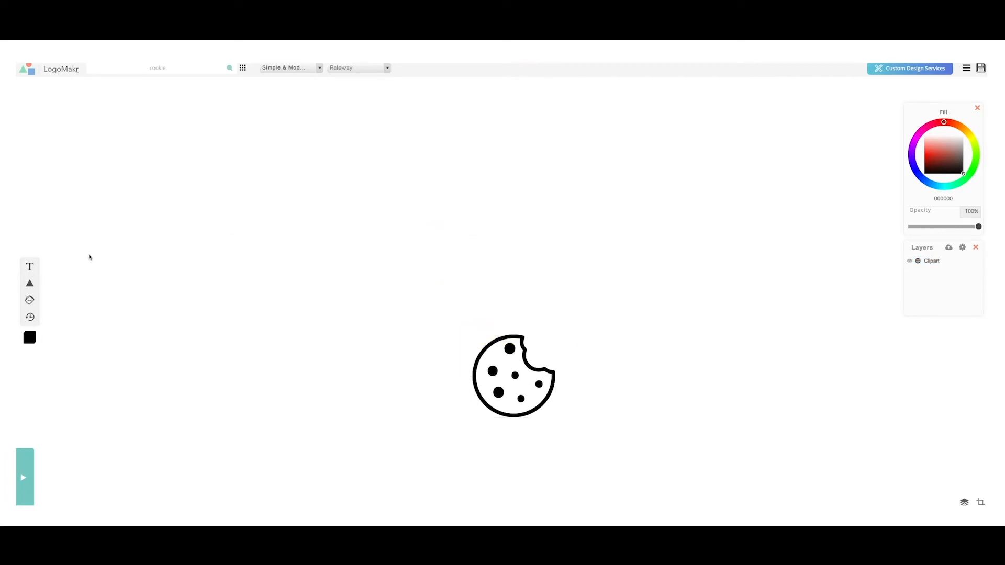
# Add a text object reading "KUKI" above the cookie graphic.
pyautogui.click(30, 266)
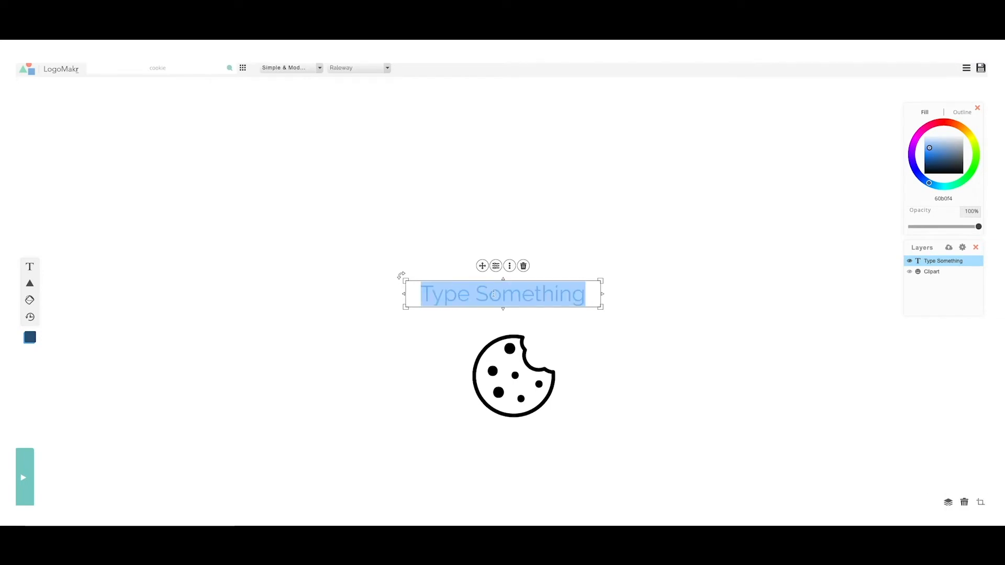
pyautogui.write('C')
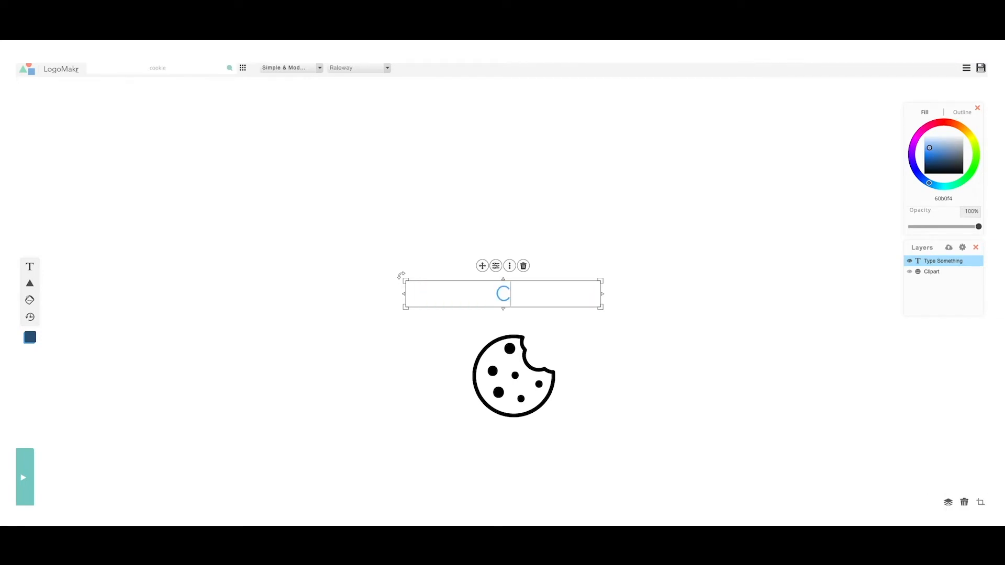
pyautogui.write('OOKIE')
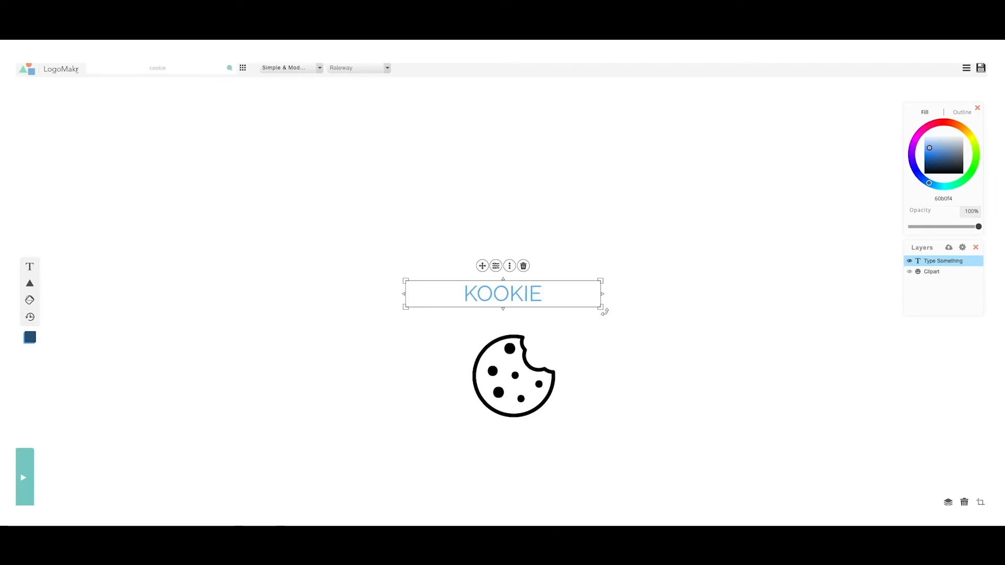
pyautogui.press('BackSpace')
pyautogui.press('BackSpace')
pyautogui.press('BackSpace')
pyautogui.press('BackSpace')
pyautogui.press('BackSpace')
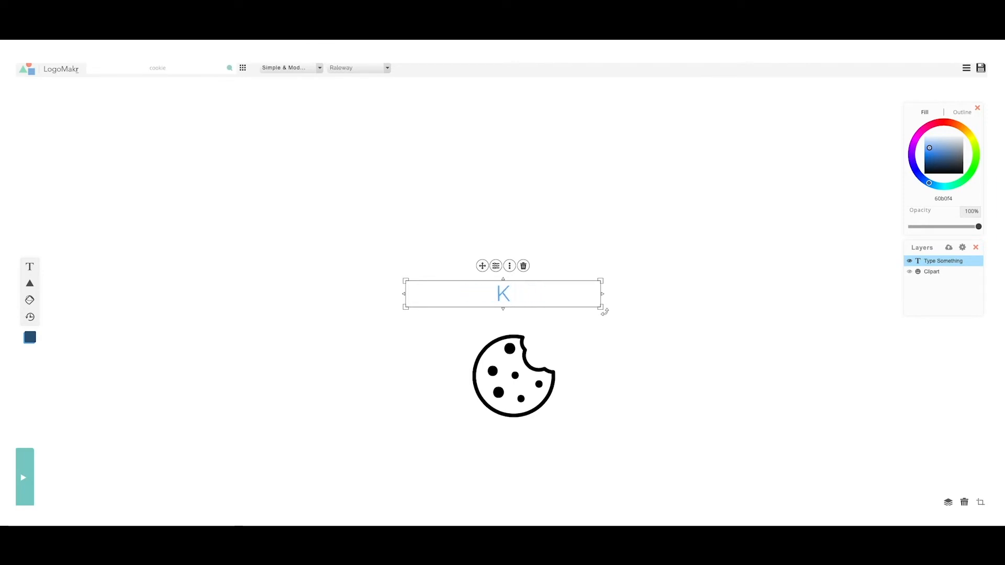
pyautogui.write('UKI')
# Try a red fill on the KUKI text and set its fill colour to black (000000).
pyautogui.doubleClick(530, 304)
pyautogui.moveTo(955, 163); pyautogui.dragTo(963, 173)
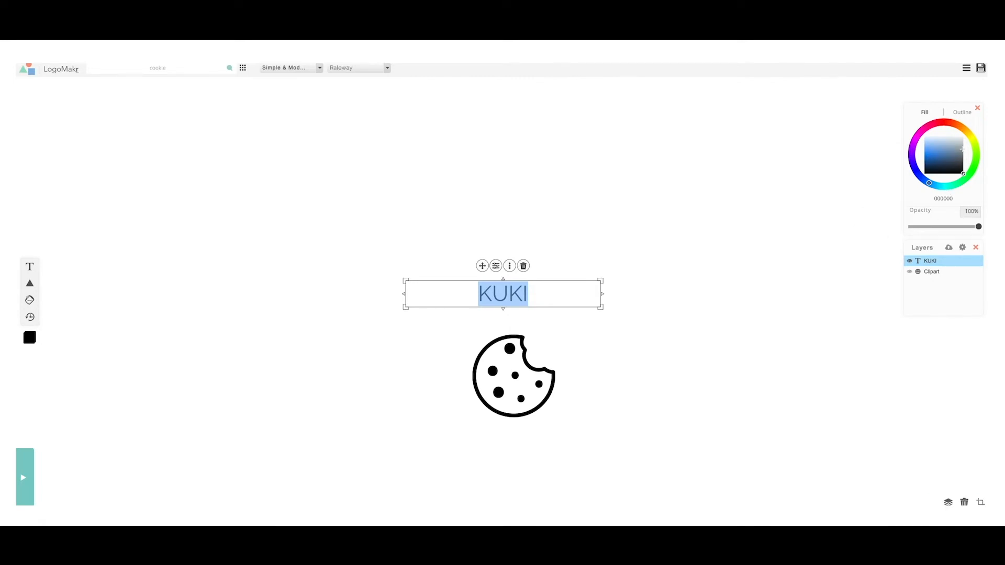
pyautogui.click(924, 154)
pyautogui.moveTo(912, 161)
pyautogui.mouseDown()
pyautogui.moveTo(943, 122)
pyautogui.moveTo(977, 148)
pyautogui.moveTo(917, 169)
pyautogui.moveTo(926, 154)
pyautogui.moveTo(952, 151)
pyautogui.moveTo(919, 155)
pyautogui.mouseUp()
pyautogui.moveTo(946, 123); pyautogui.dragTo(947, 121)
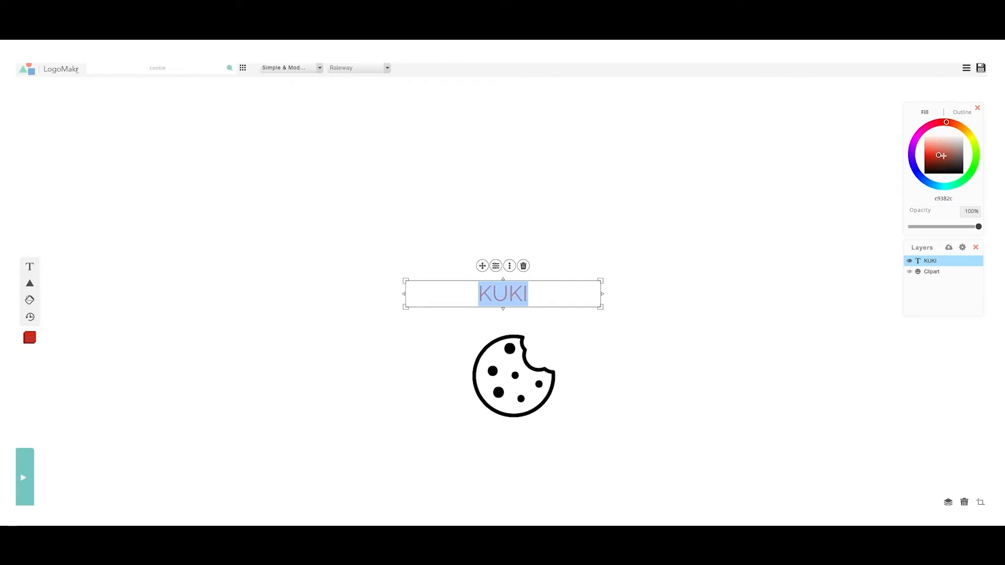
pyautogui.moveTo(941, 155); pyautogui.dragTo(932, 168)
pyautogui.moveTo(949, 163)
pyautogui.mouseDown()
pyautogui.moveTo(960, 167)
pyautogui.moveTo(958, 146)
pyautogui.moveTo(935, 142)
pyautogui.moveTo(924, 155)
pyautogui.mouseUp()
pyautogui.moveTo(912, 161)
pyautogui.mouseDown()
pyautogui.moveTo(916, 171)
pyautogui.moveTo(912, 147)
pyautogui.moveTo(948, 186)
pyautogui.moveTo(959, 183)
pyautogui.moveTo(976, 160)
pyautogui.moveTo(962, 134)
pyautogui.moveTo(936, 122)
pyautogui.moveTo(955, 126)
pyautogui.moveTo(919, 129)
pyautogui.moveTo(944, 180)
pyautogui.mouseUp()
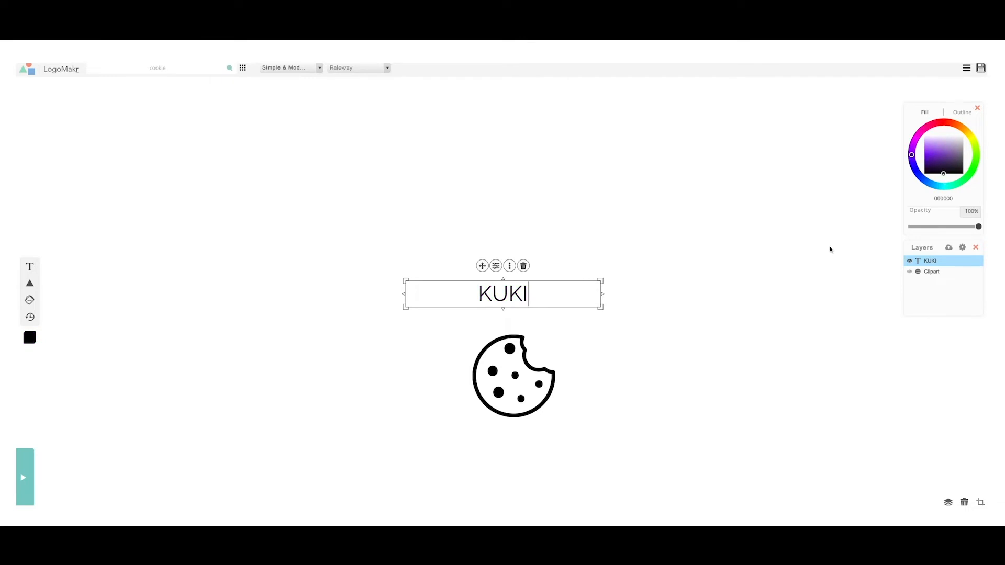
pyautogui.click(528, 295)
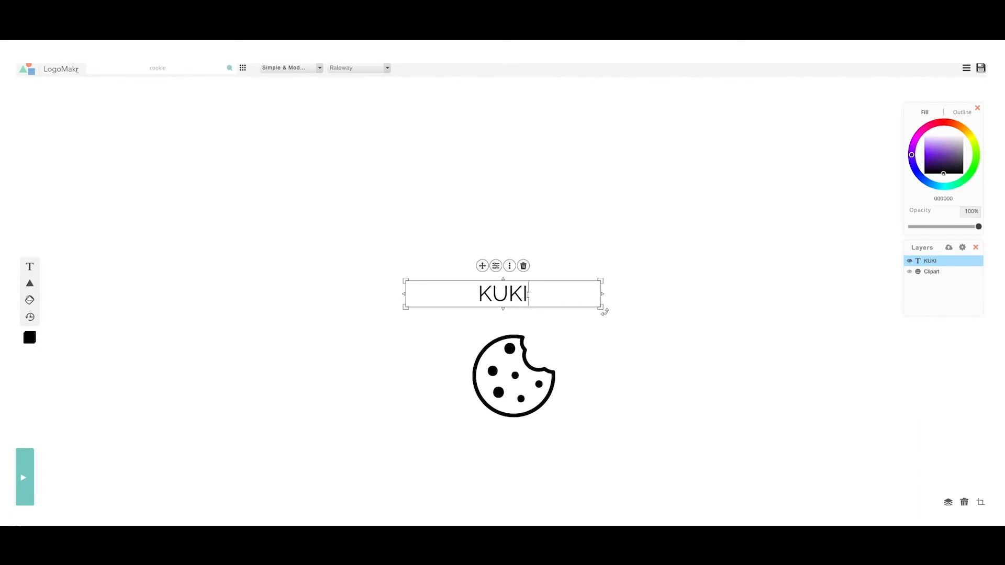
pyautogui.click(335, 293)
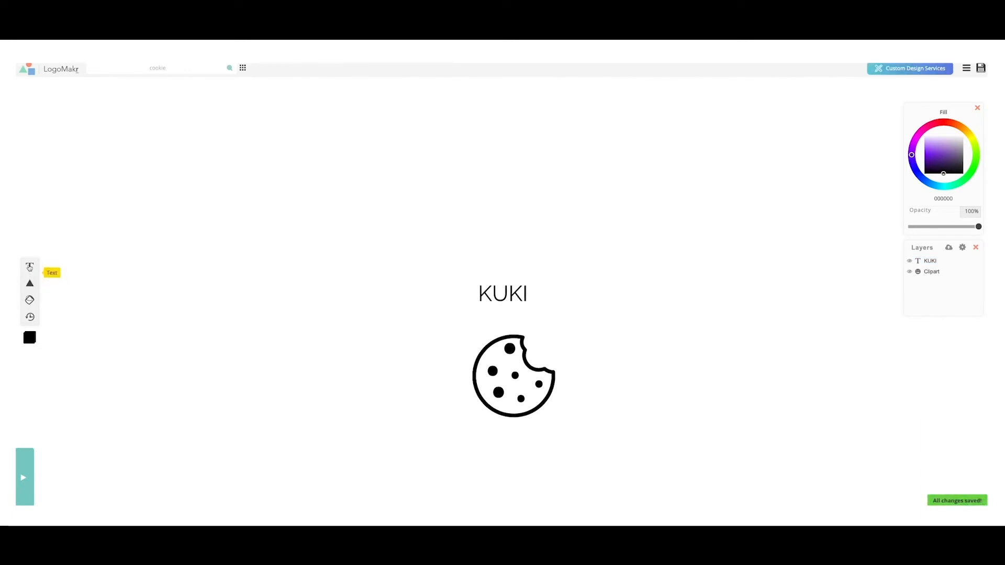
# Add a square shape to the canvas above the cookie.
pyautogui.moveTo(30, 286)
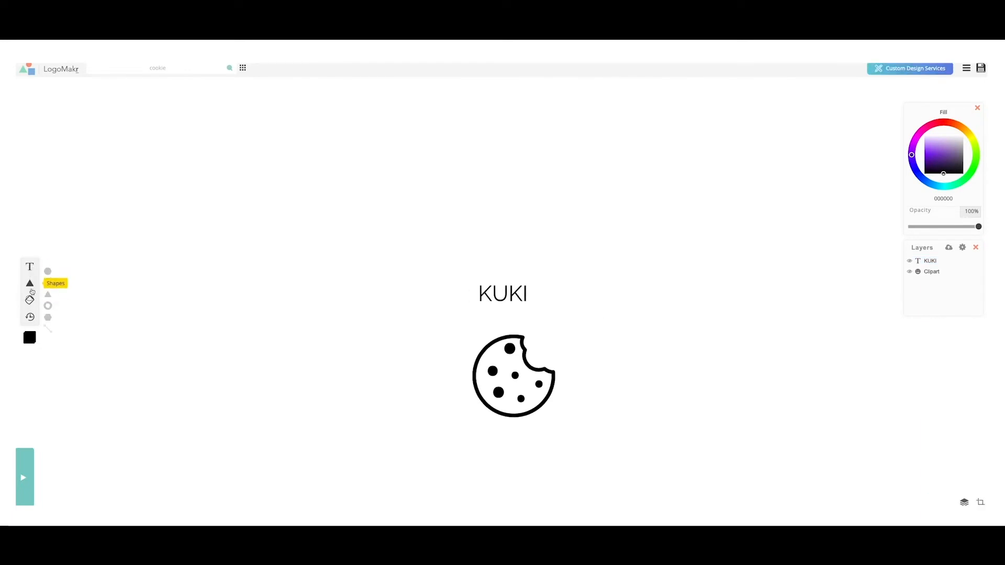
pyautogui.click(48, 271)
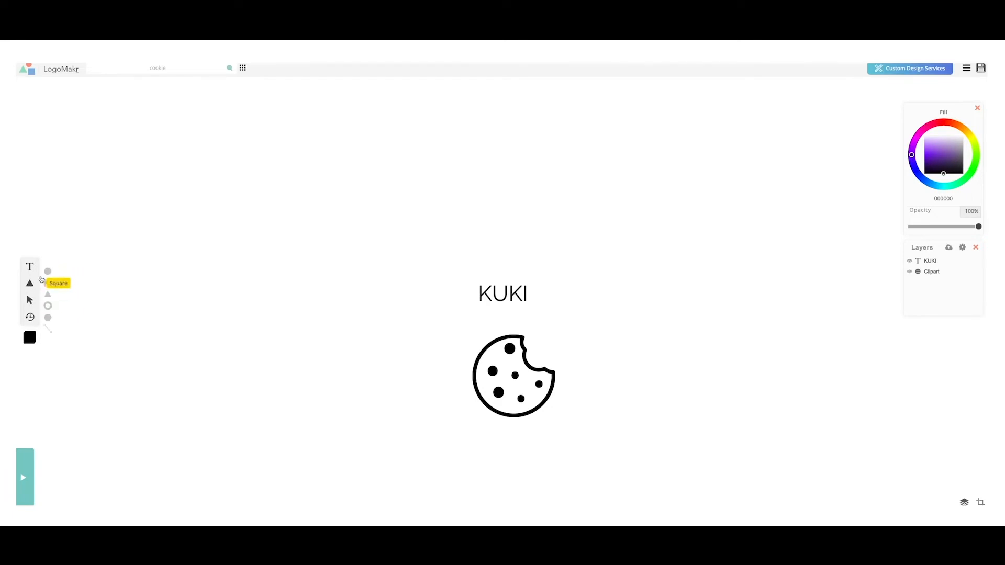
pyautogui.click(47, 283)
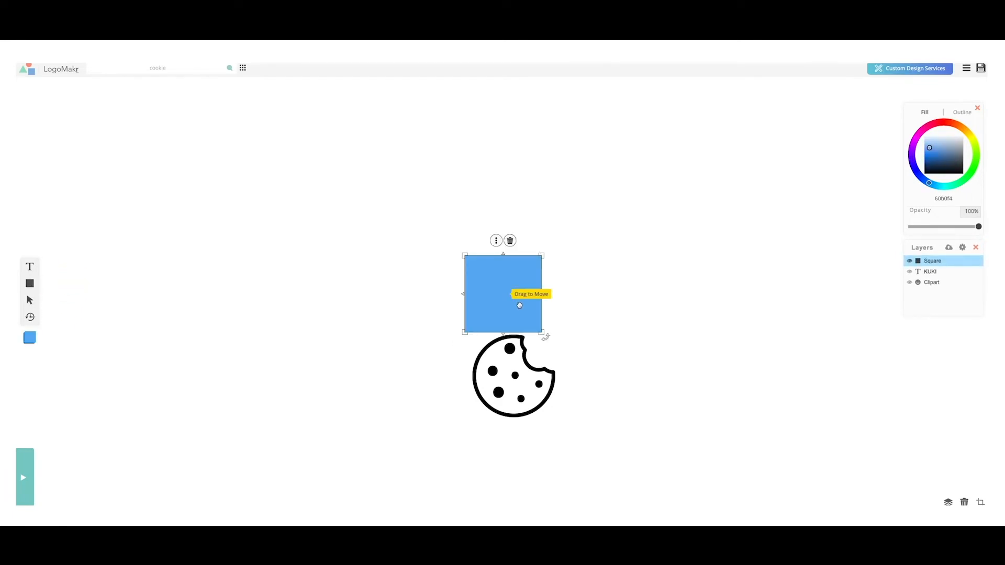
# Enlarge the blue square to about 852 × 852 px and centre it on the canvas so it covers the text and cookie.
pyautogui.moveTo(519, 305); pyautogui.dragTo(386, 203)
pyautogui.moveTo(421, 233); pyautogui.dragTo(675, 487)
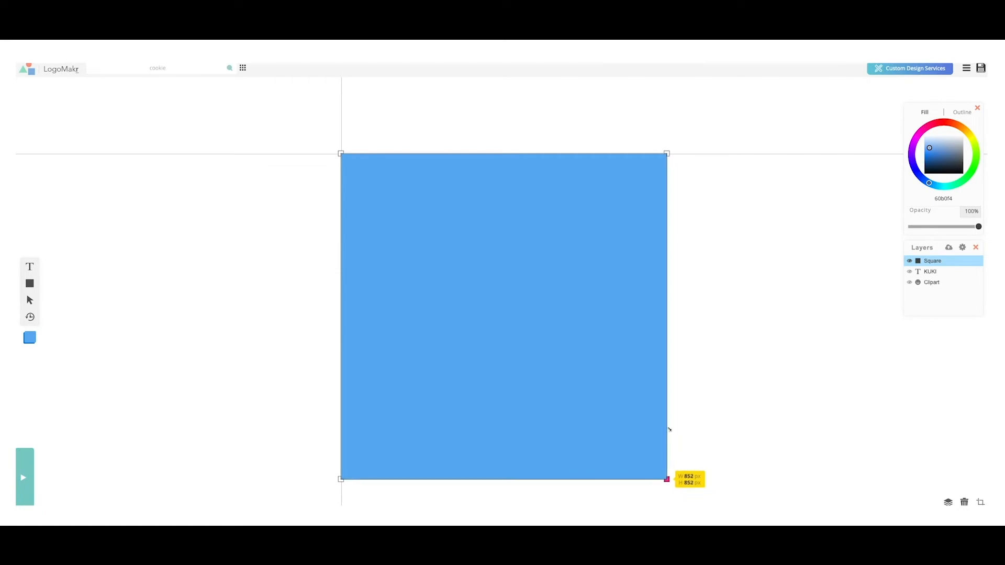
pyautogui.moveTo(533, 337); pyautogui.dragTo(530, 314)
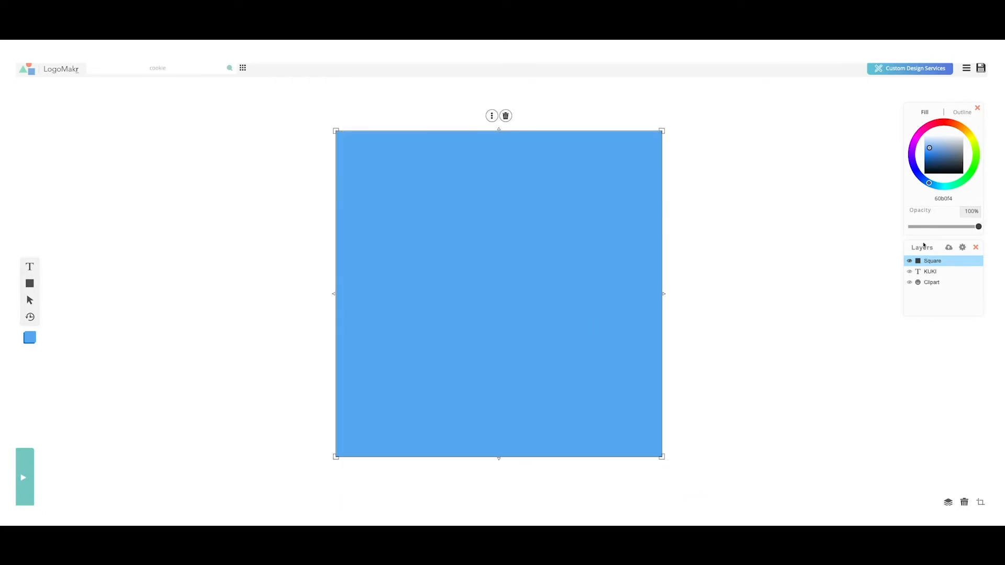
# Set the square's fill colour to black (000000) and keep its opacity at 100%.
pyautogui.click(954, 173)
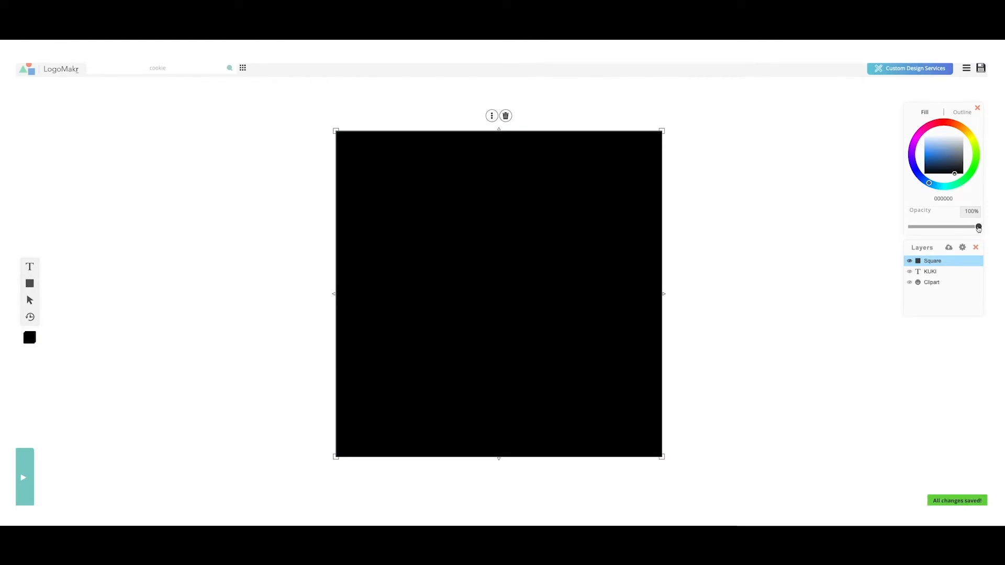
pyautogui.moveTo(978, 228)
pyautogui.mouseDown()
pyautogui.moveTo(916, 229)
pyautogui.moveTo(985, 227)
pyautogui.mouseUp()
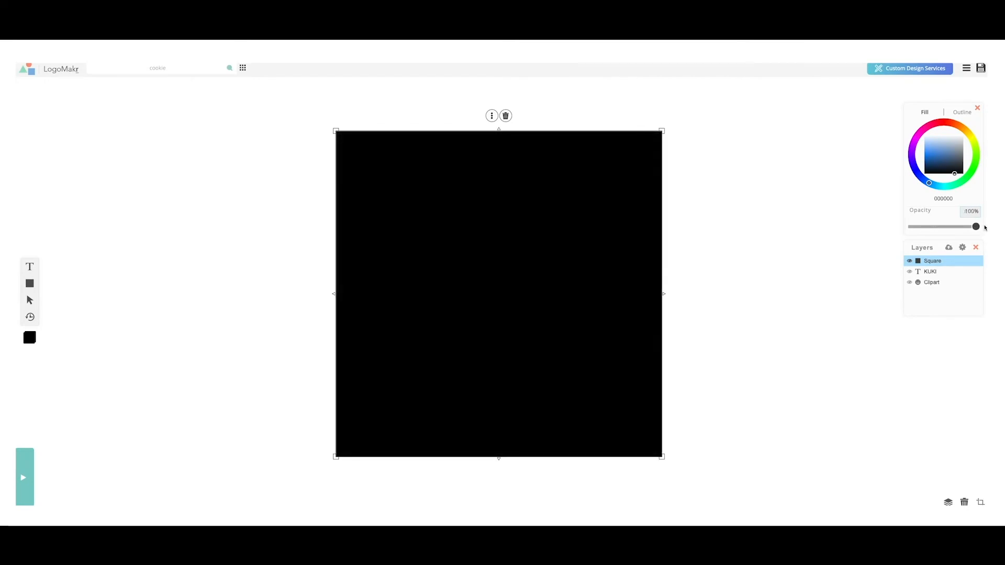
pyautogui.click(770, 199)
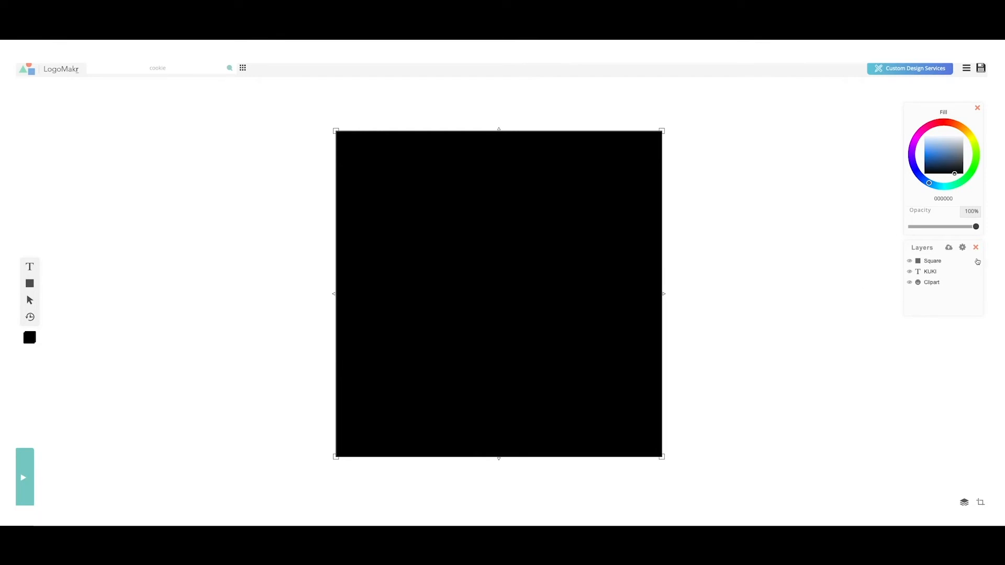
# Move the cookie clipart layer above the square and set its fill colour to white (ffffff).
pyautogui.click(910, 262)
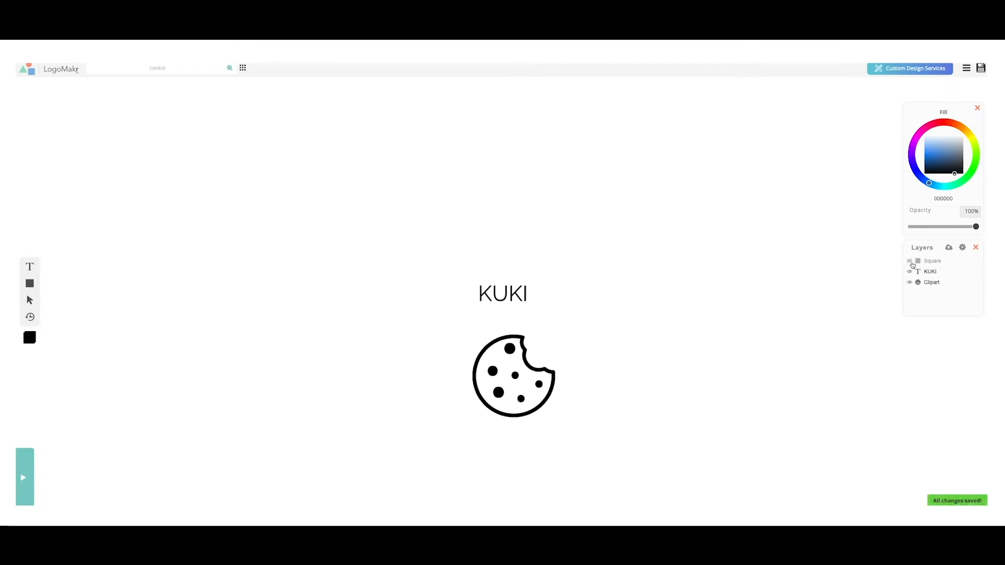
pyautogui.click(910, 262)
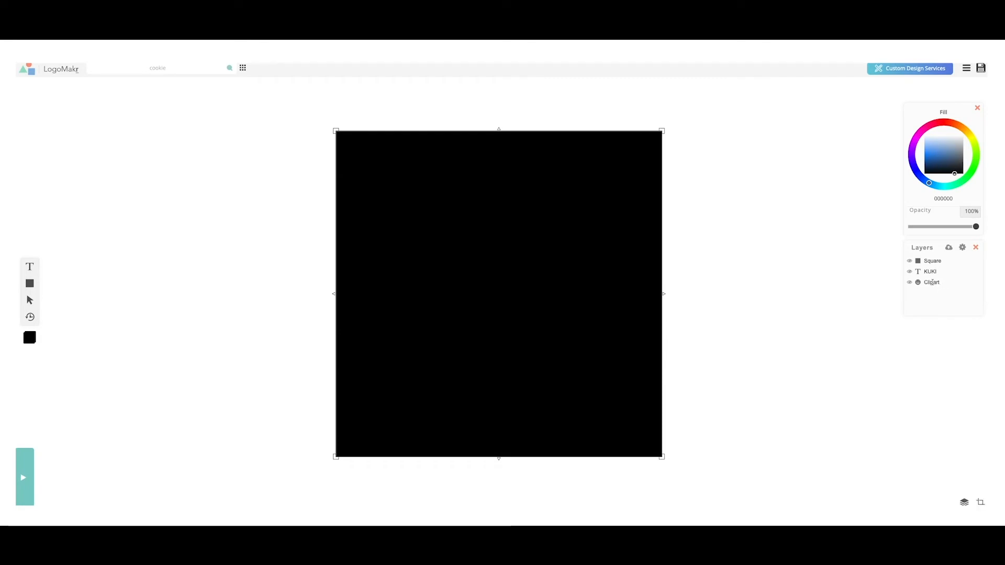
pyautogui.click(942, 282)
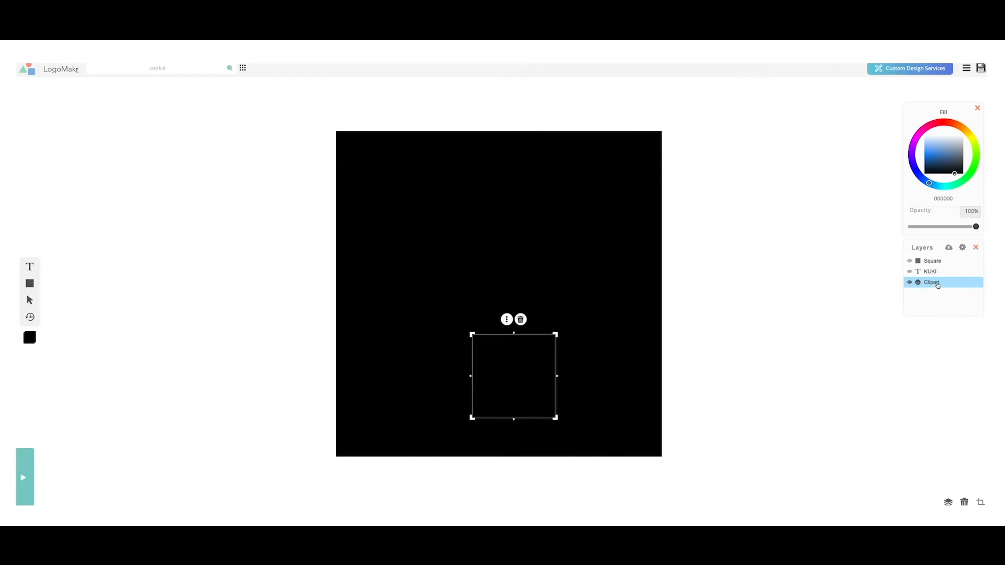
pyautogui.moveTo(930, 286); pyautogui.dragTo(930, 264)
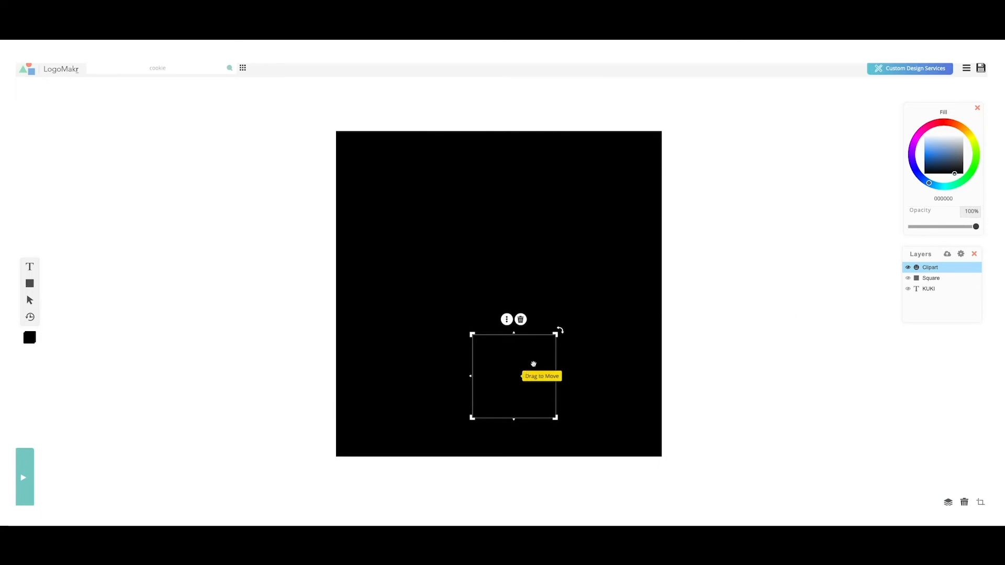
pyautogui.click(946, 157)
pyautogui.moveTo(947, 158); pyautogui.dragTo(946, 135)
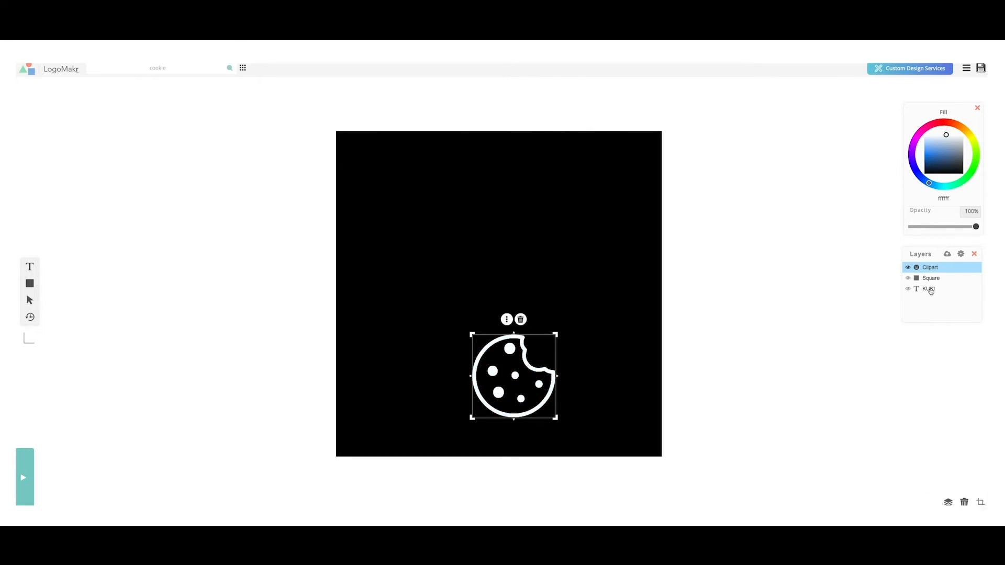
# Move the KUKI text layer above the square and set its fill colour to white (ffffff).
pyautogui.click(930, 289)
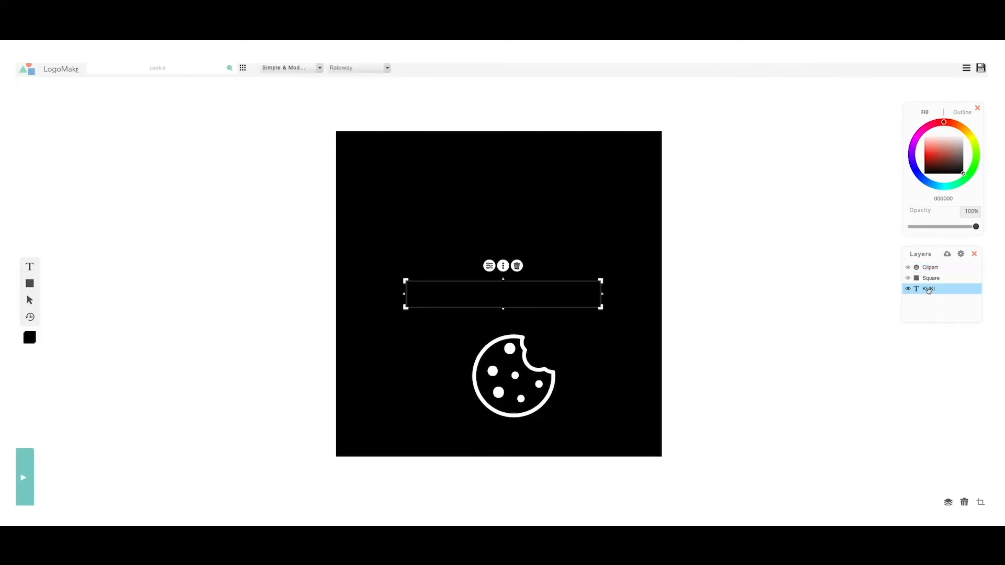
pyautogui.moveTo(928, 291); pyautogui.dragTo(927, 274)
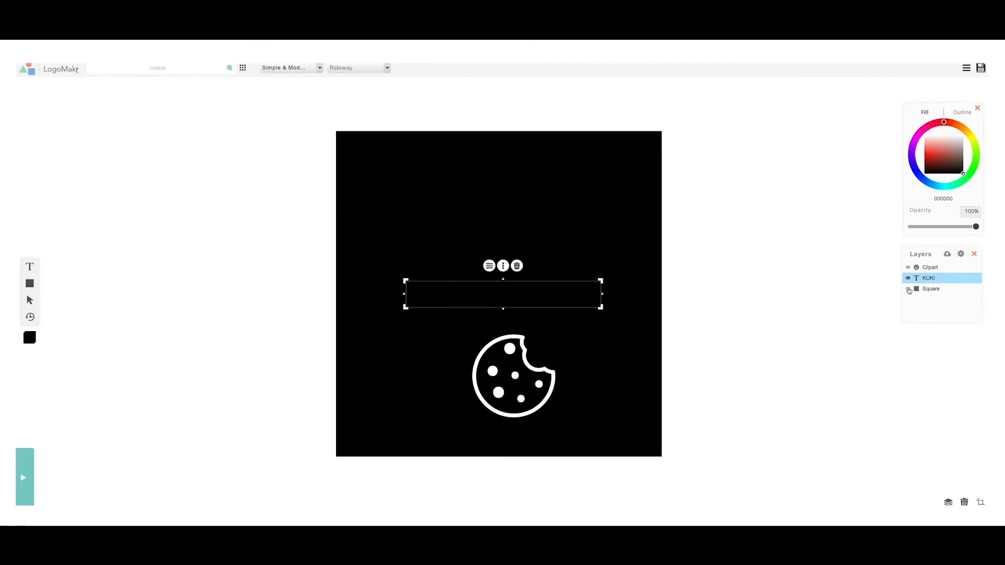
pyautogui.click(909, 291)
pyautogui.click(909, 290)
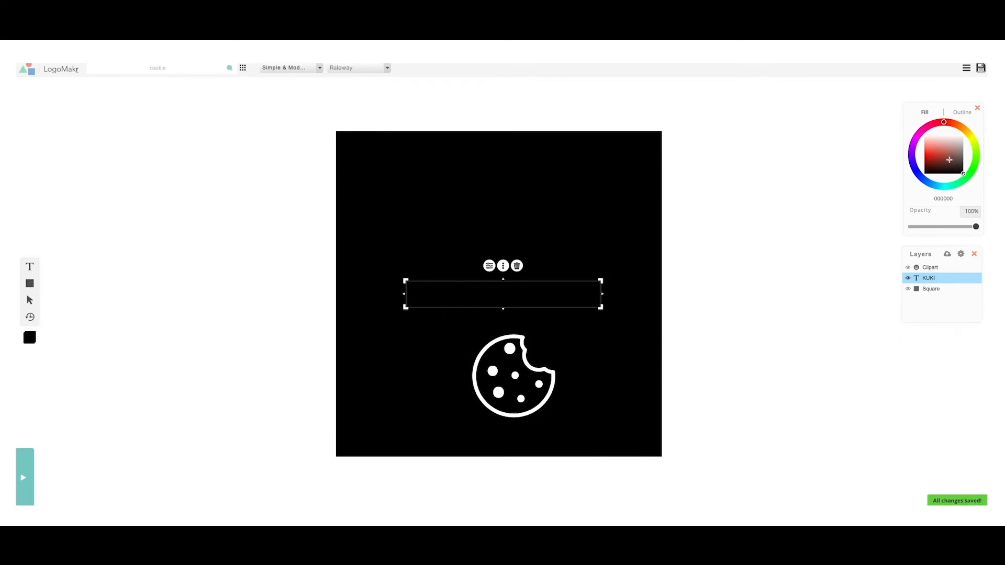
pyautogui.moveTo(949, 160); pyautogui.dragTo(945, 125)
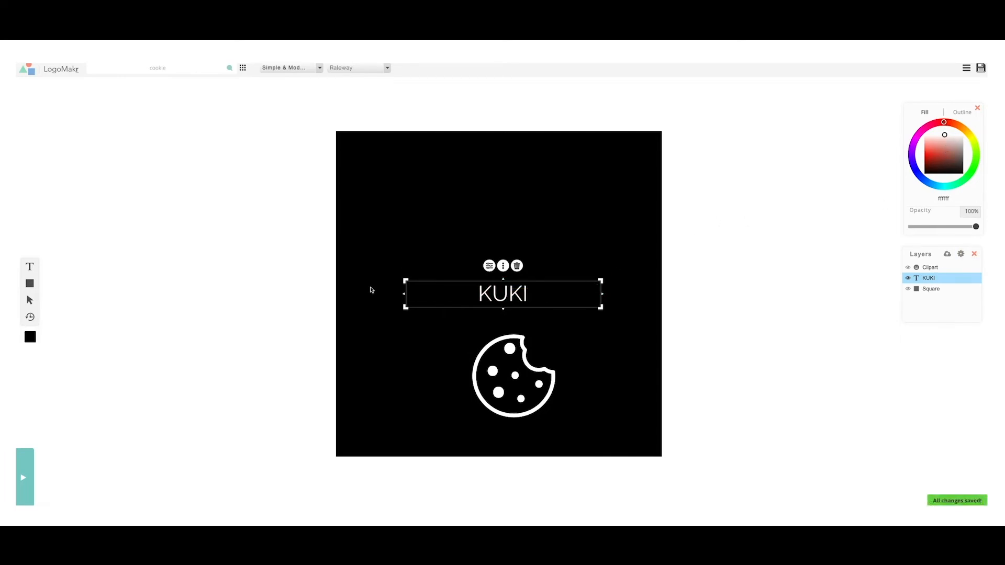
# Enlarge the KUKI text to about half the square's width and place it just above the cookie.
pyautogui.moveTo(406, 281); pyautogui.dragTo(328, 213)
pyautogui.moveTo(409, 247); pyautogui.dragTo(451, 284)
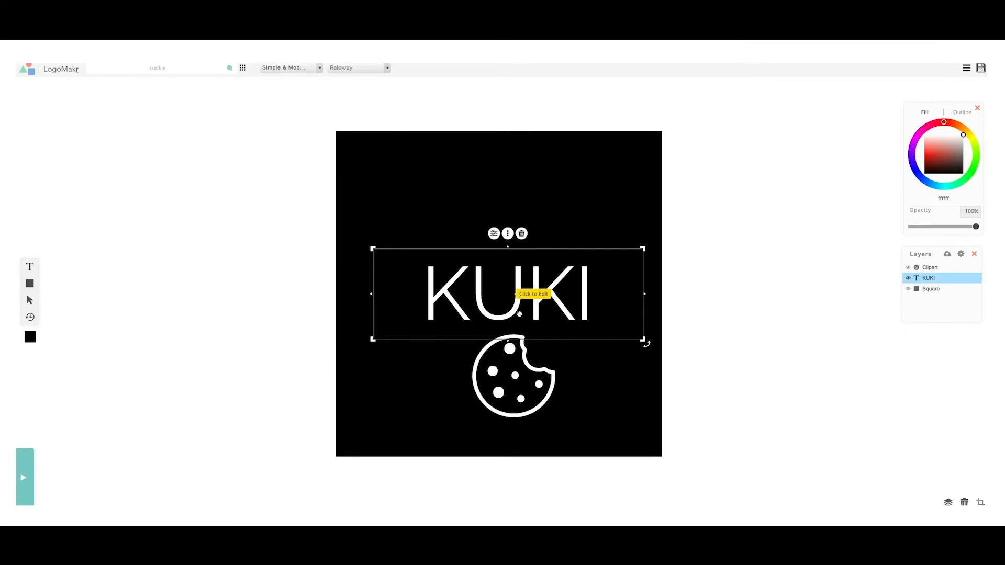
pyautogui.click(519, 314)
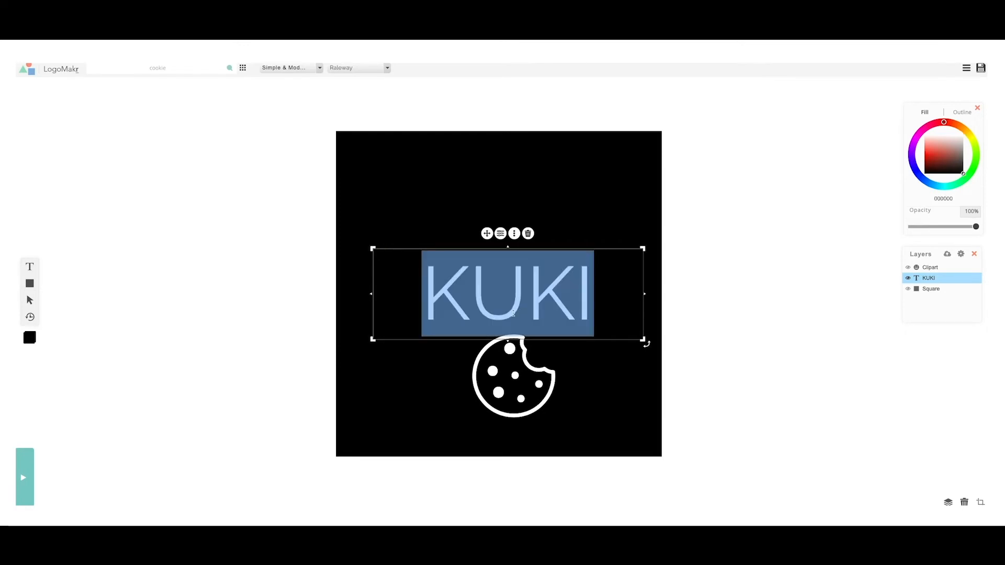
pyautogui.click(30, 267)
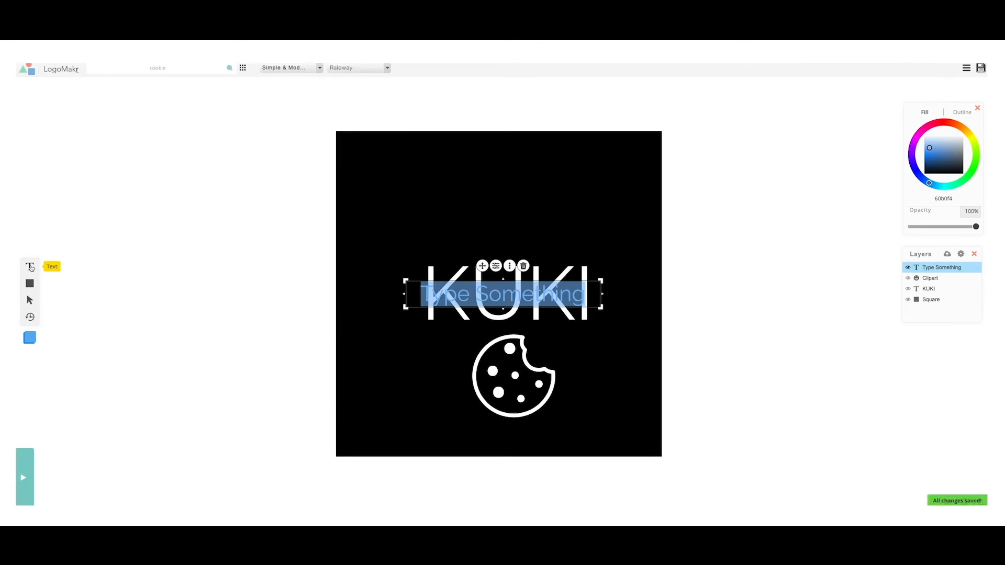
pyautogui.click(153, 288)
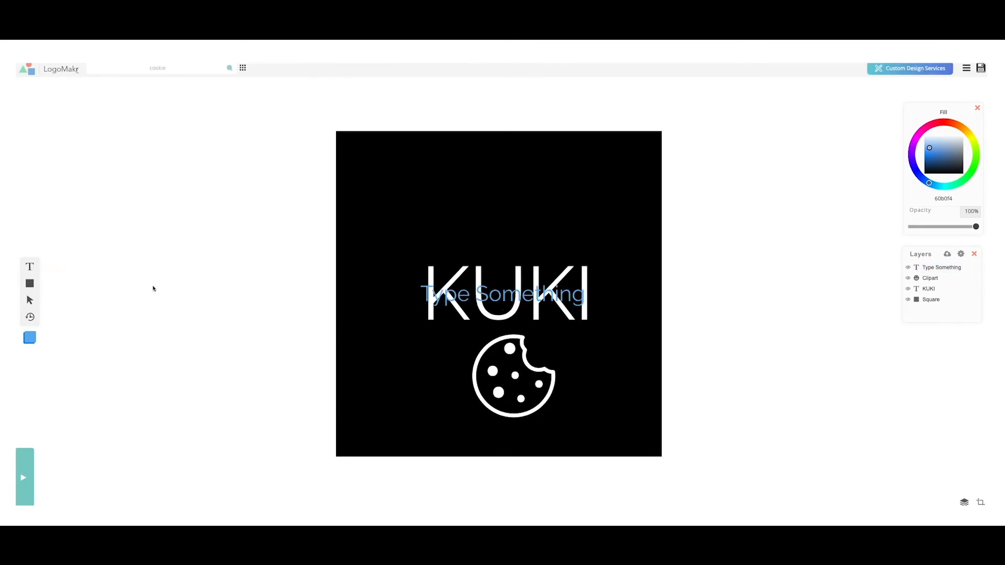
pyautogui.hotkey('ctrl', 'z')
pyautogui.hotkey('ctrl', 'z')
# Switch the KUKI text to the Designer Picks font category and try the Abril Fatface and Lilita One fonts.
pyautogui.click(492, 262)
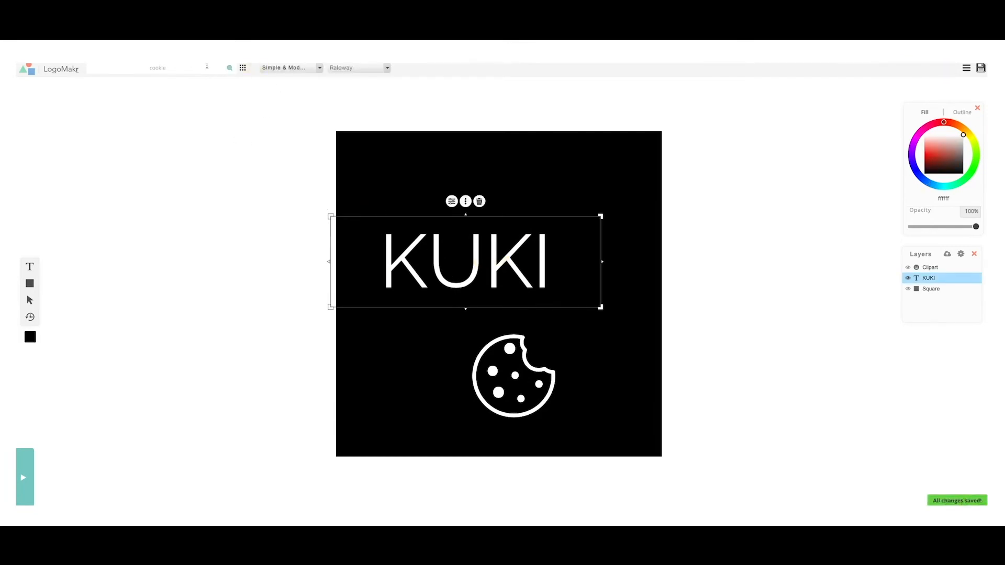
pyautogui.click(318, 68)
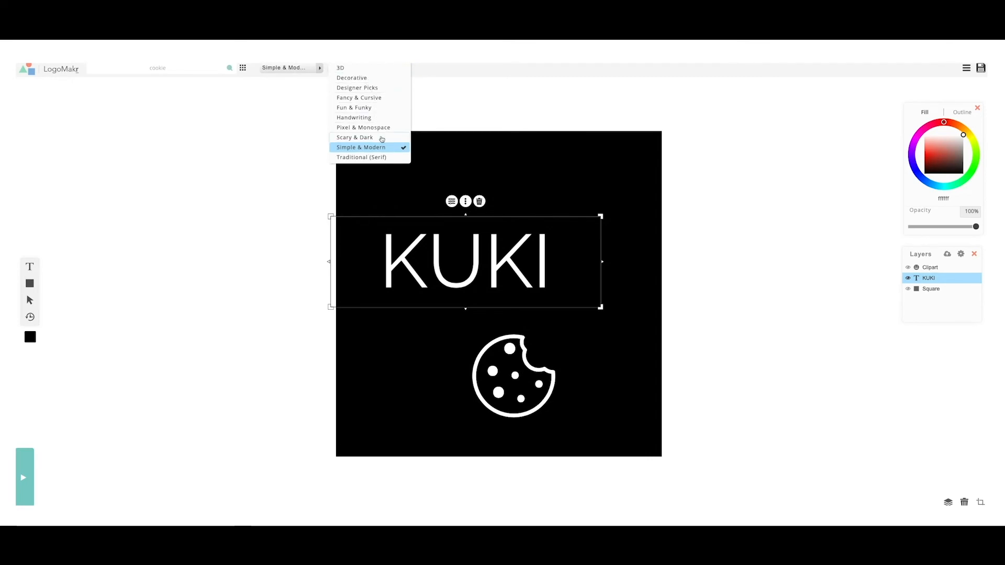
pyautogui.click(361, 87)
pyautogui.click(374, 68)
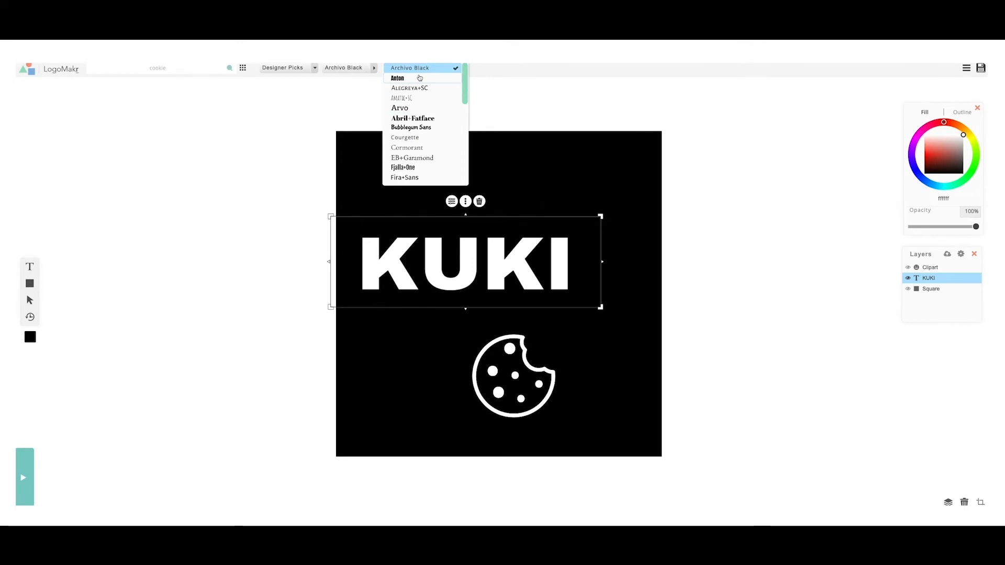
pyautogui.click(422, 118)
pyautogui.click(383, 68)
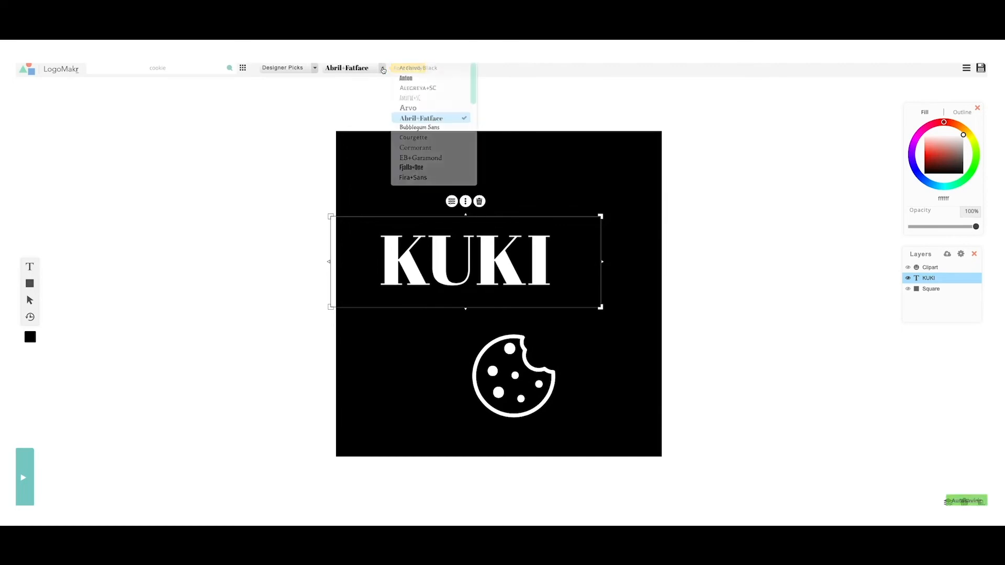
pyautogui.scroll(-4, 431, 142)
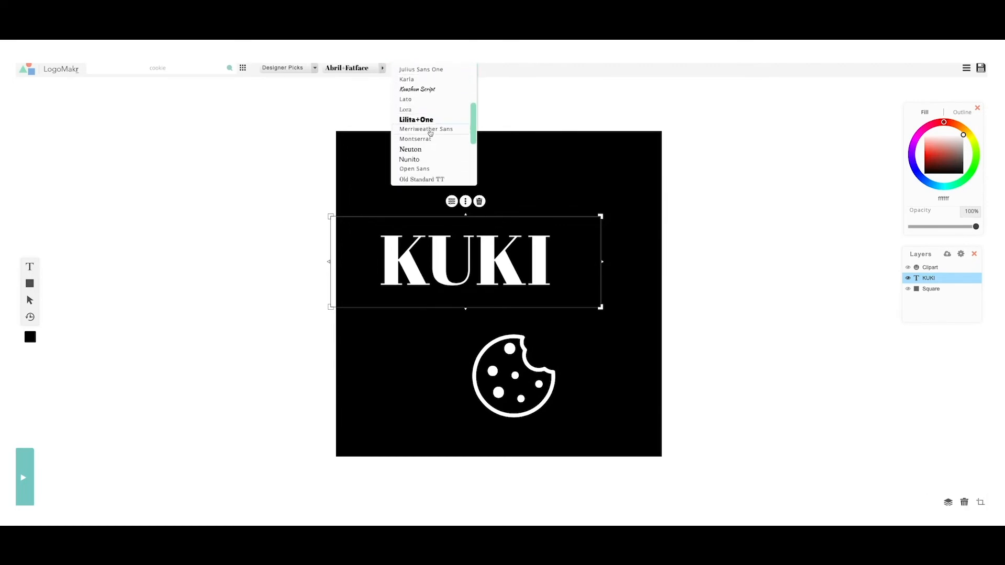
pyautogui.click(428, 119)
# Set the KUKI text's font to Righteous.
pyautogui.click(383, 69)
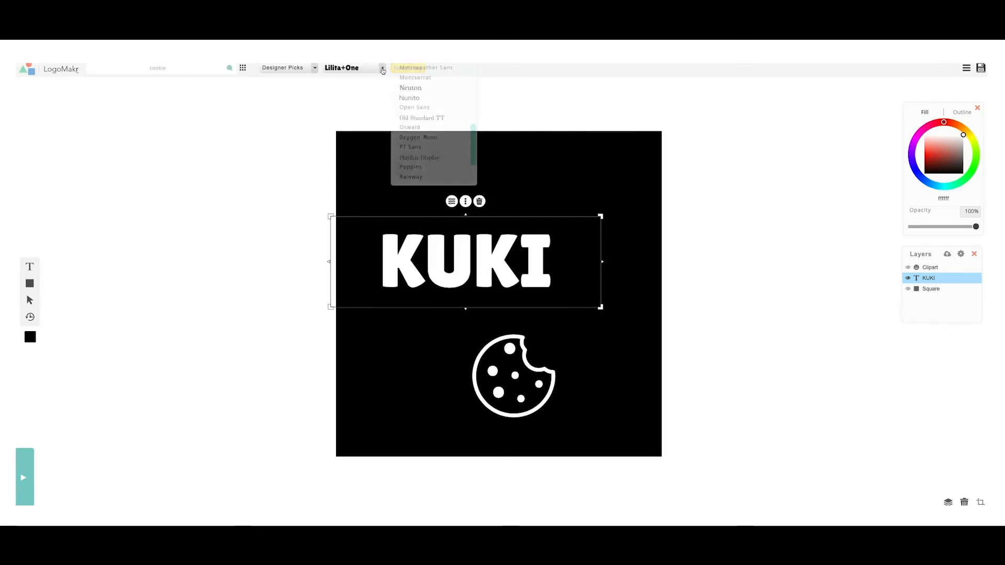
pyautogui.scroll(-2, 417, 159)
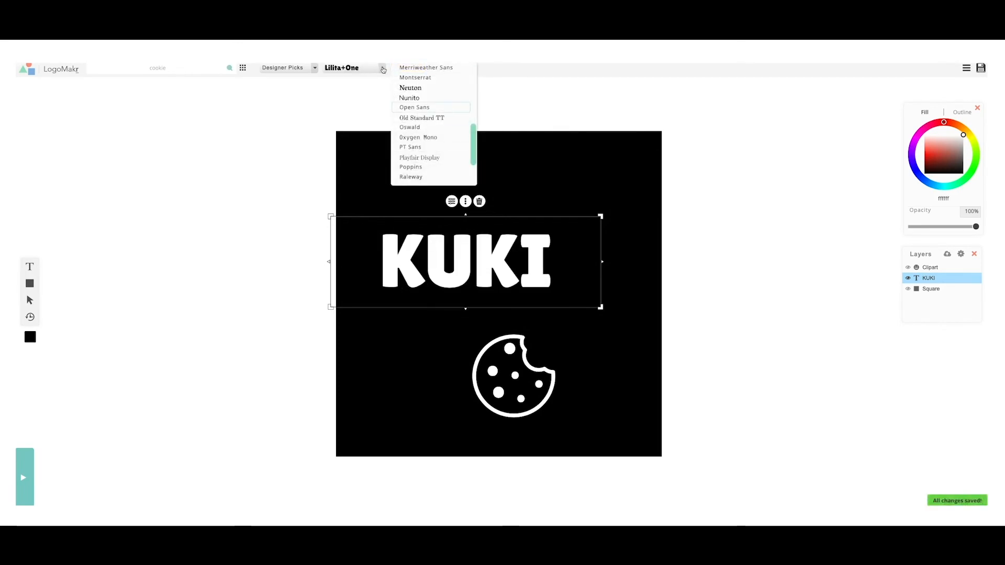
pyautogui.scroll(-2, 426, 146)
pyautogui.click(427, 155)
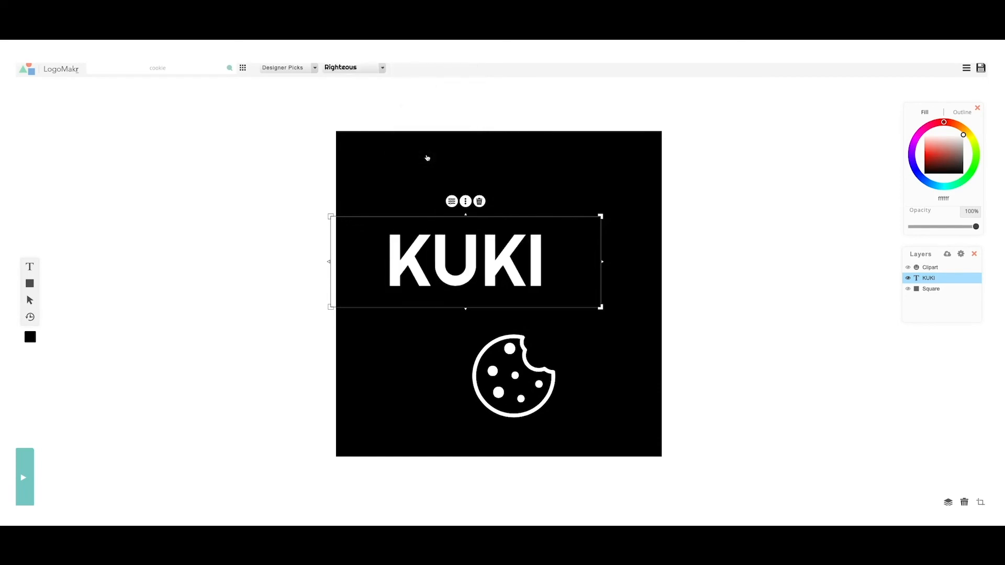
# Centre the KUKI text in the black square just above the cookie, at about X 914, Y 449 px.
pyautogui.click(451, 260)
pyautogui.click(478, 263)
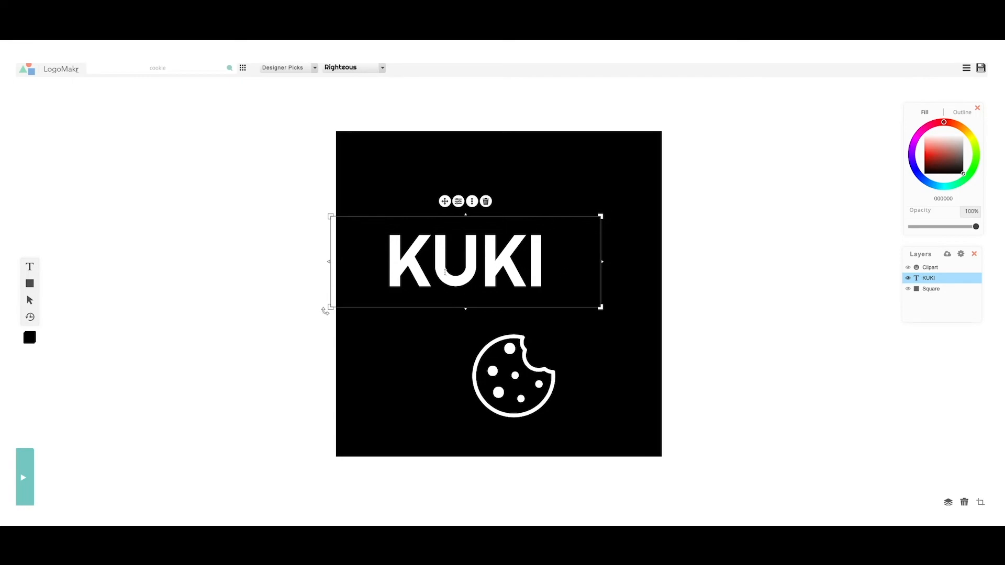
pyautogui.moveTo(411, 258); pyautogui.dragTo(463, 243)
pyautogui.click(464, 243)
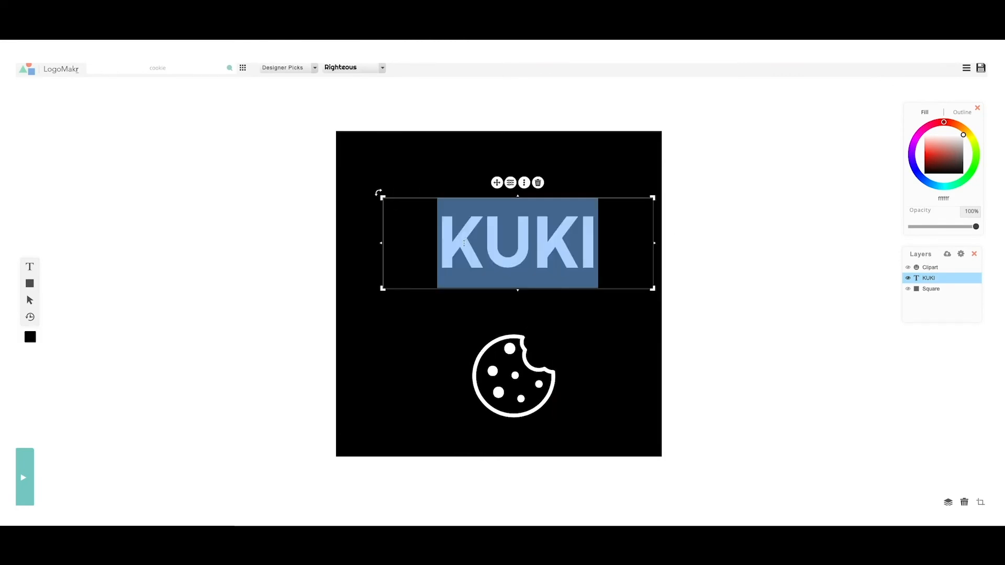
pyautogui.click(366, 234)
pyautogui.moveTo(459, 244); pyautogui.dragTo(443, 295)
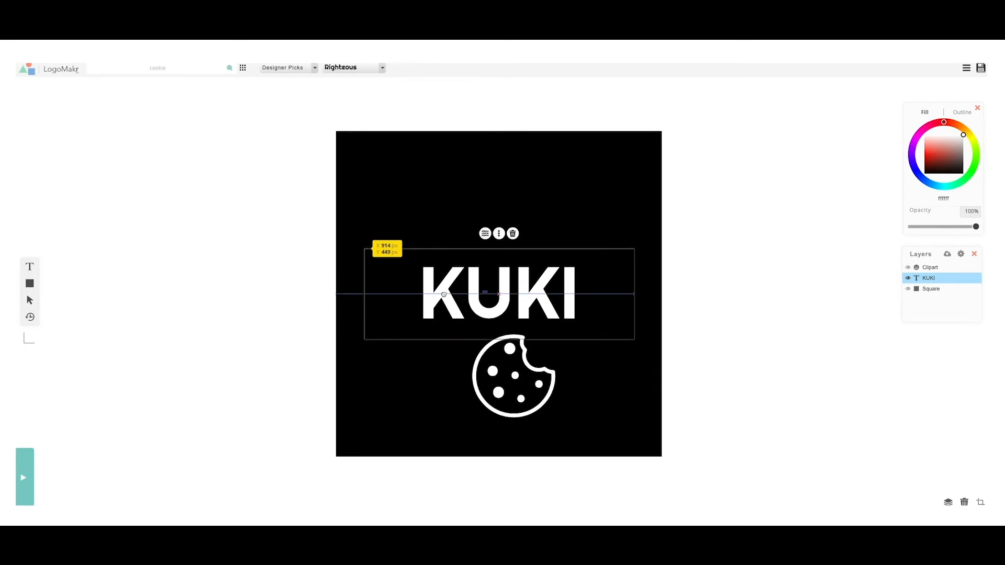
pyautogui.moveTo(444, 294); pyautogui.dragTo(443, 294)
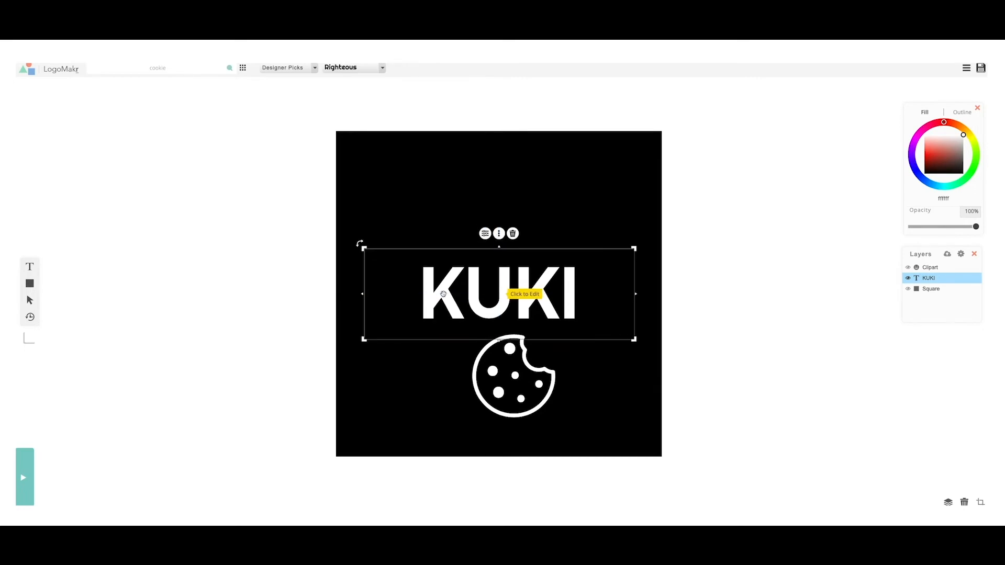
pyautogui.click(442, 293)
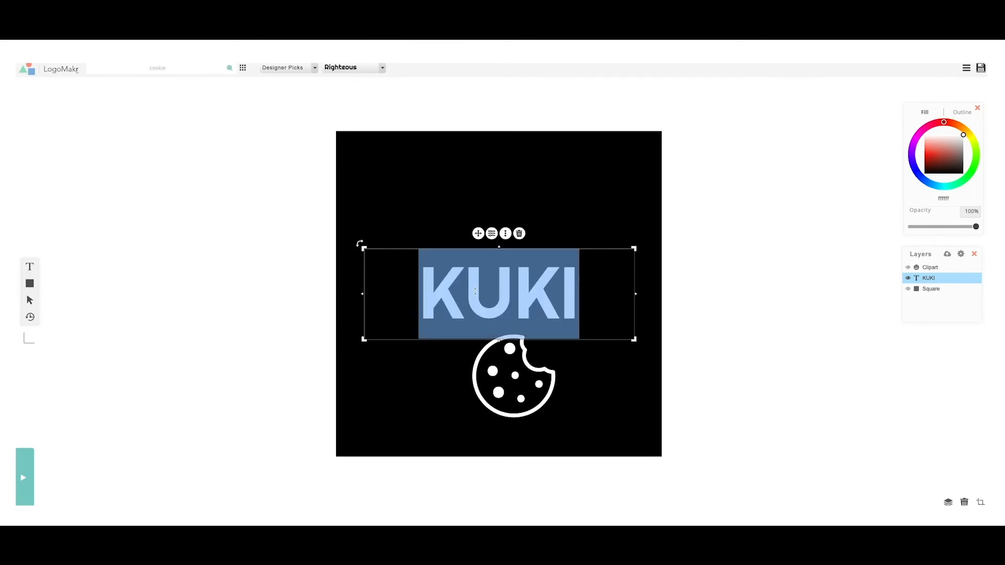
pyautogui.click(440, 293)
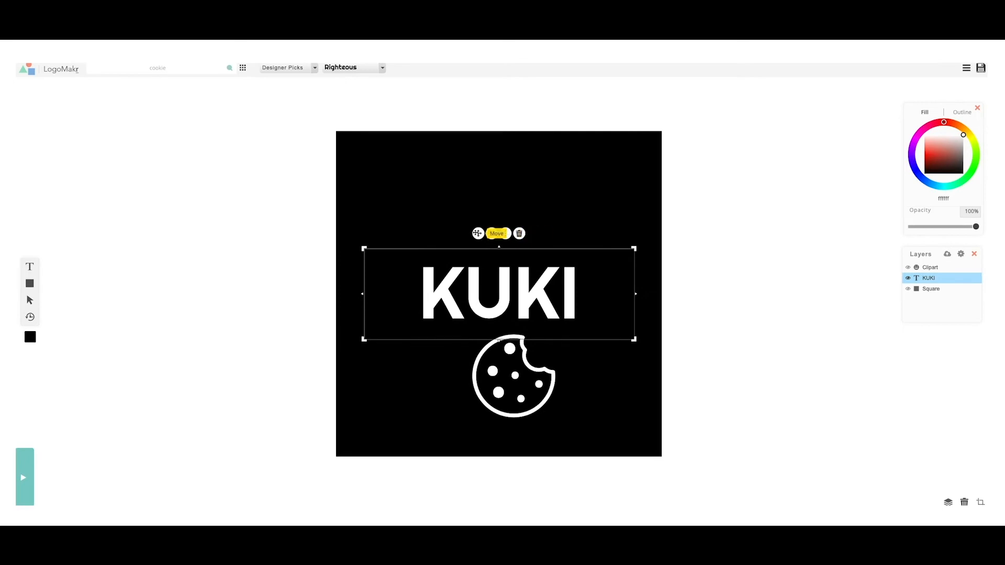
# Duplicate the KUKI text, place the copy above the original and shorten the copy to KU.
pyautogui.rightClick(644, 238)
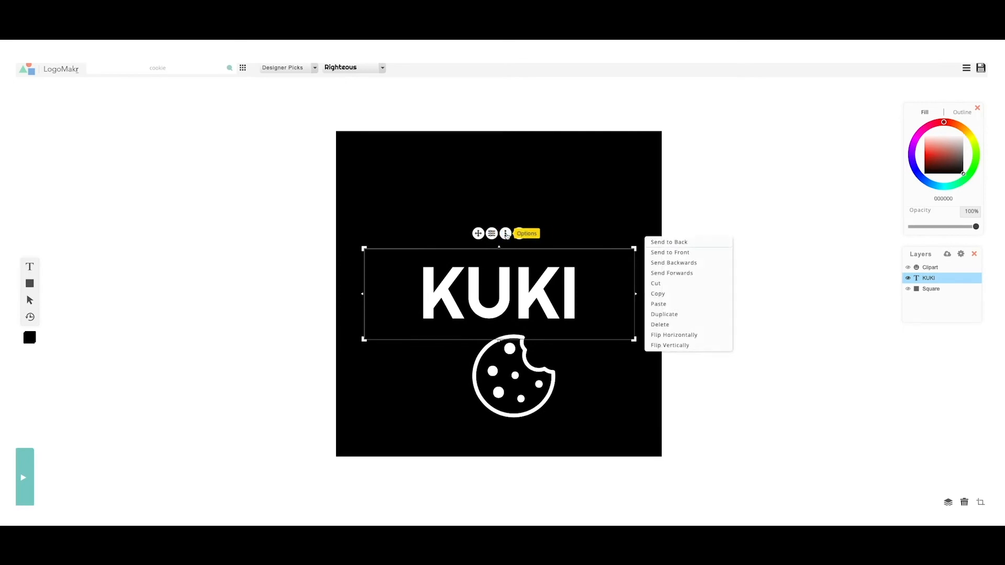
pyautogui.click(670, 313)
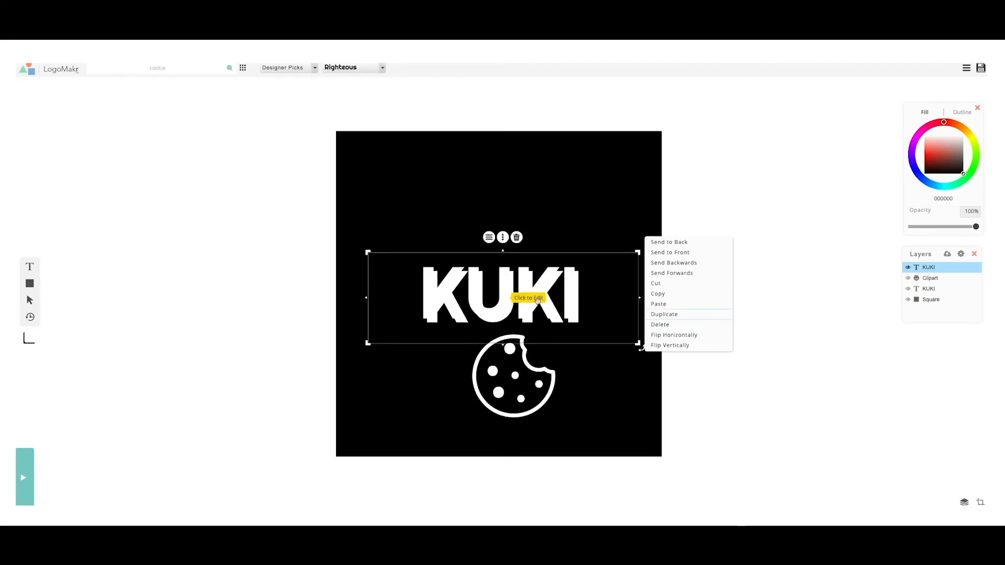
pyautogui.moveTo(541, 224); pyautogui.dragTo(541, 182)
pyautogui.doubleClick(540, 213)
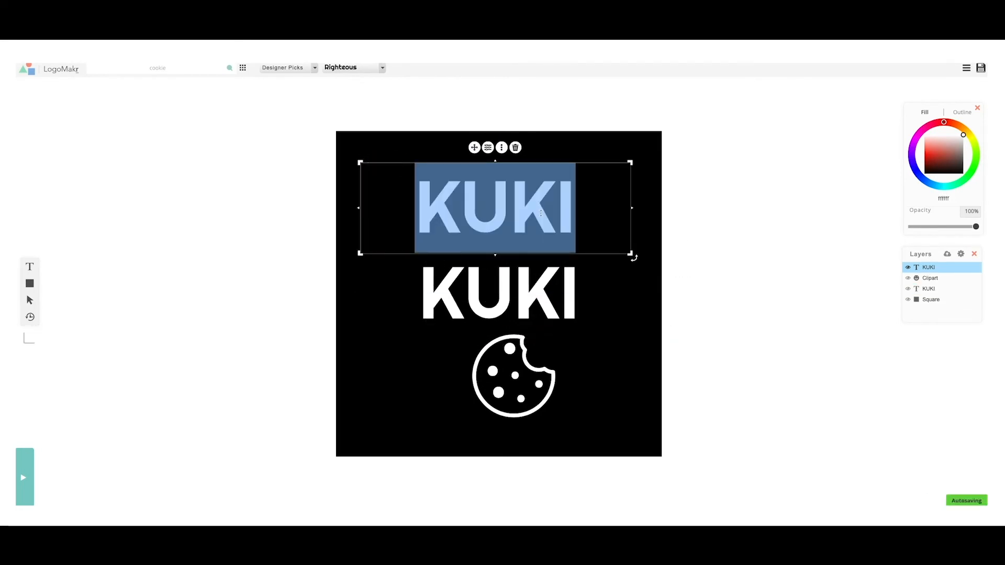
pyautogui.click(542, 211)
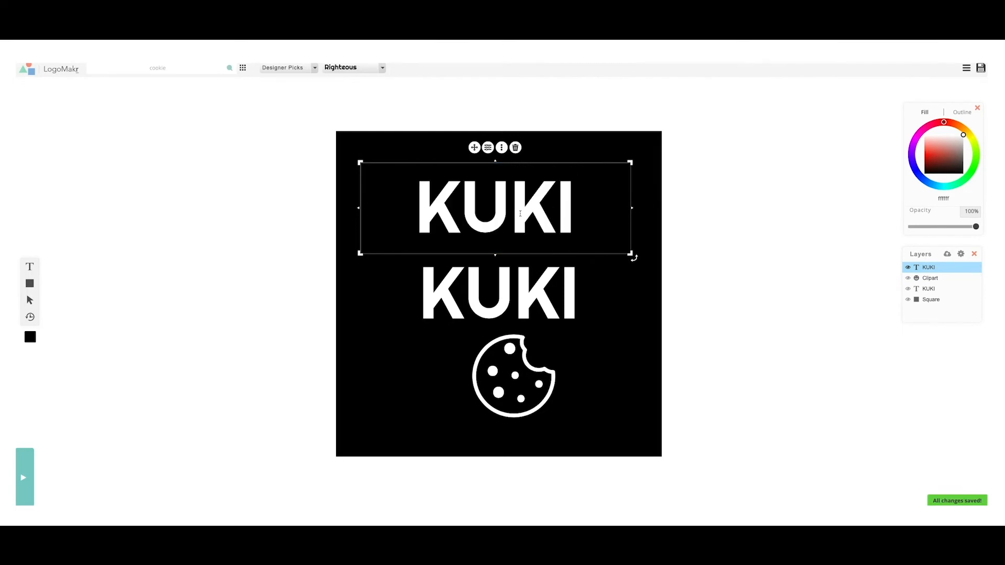
pyautogui.press('BackSpace')
pyautogui.press('BackSpace')
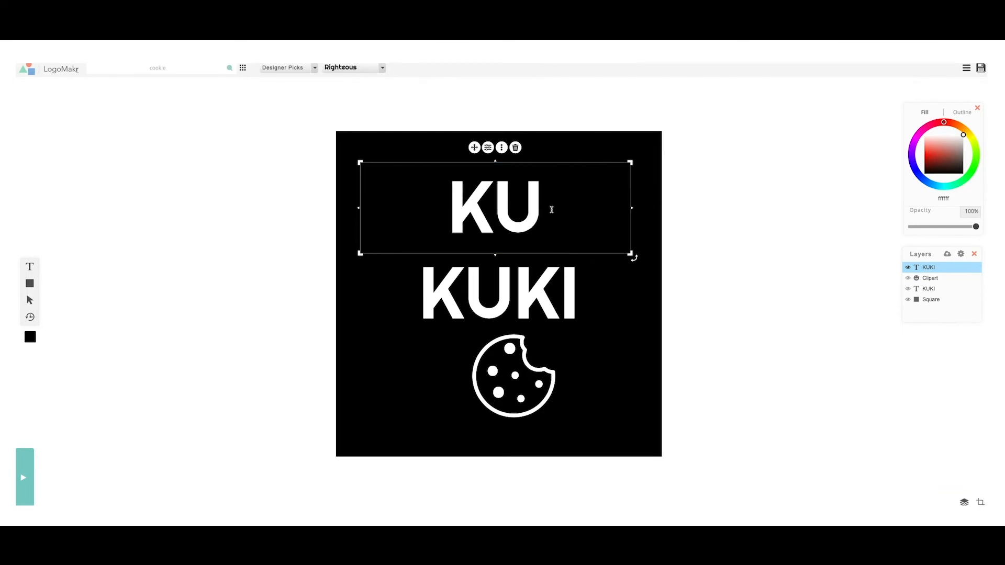
# Shorten the original KUKI text just above the cookie to KI.
pyautogui.click(506, 288)
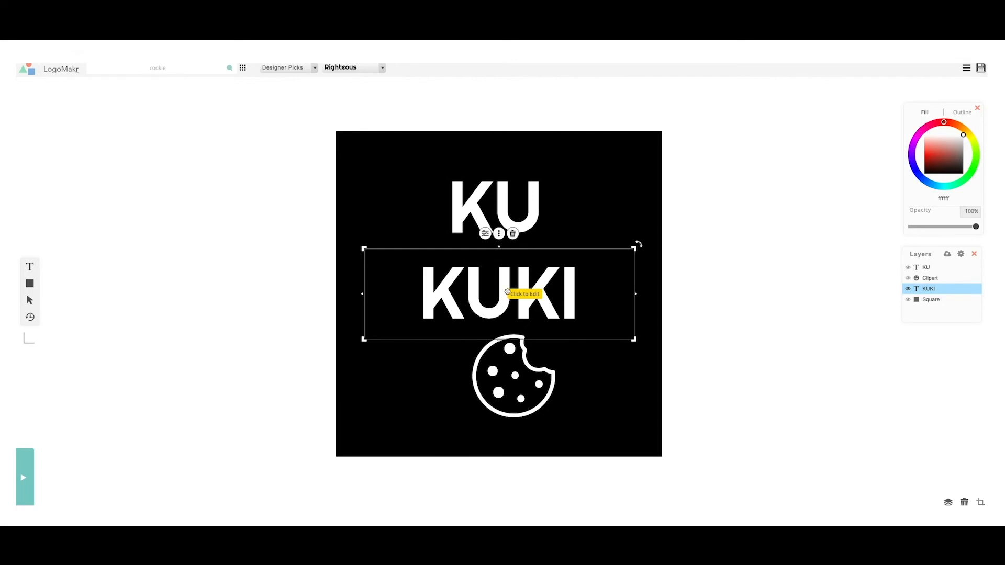
pyautogui.doubleClick(506, 296)
pyautogui.click(535, 294)
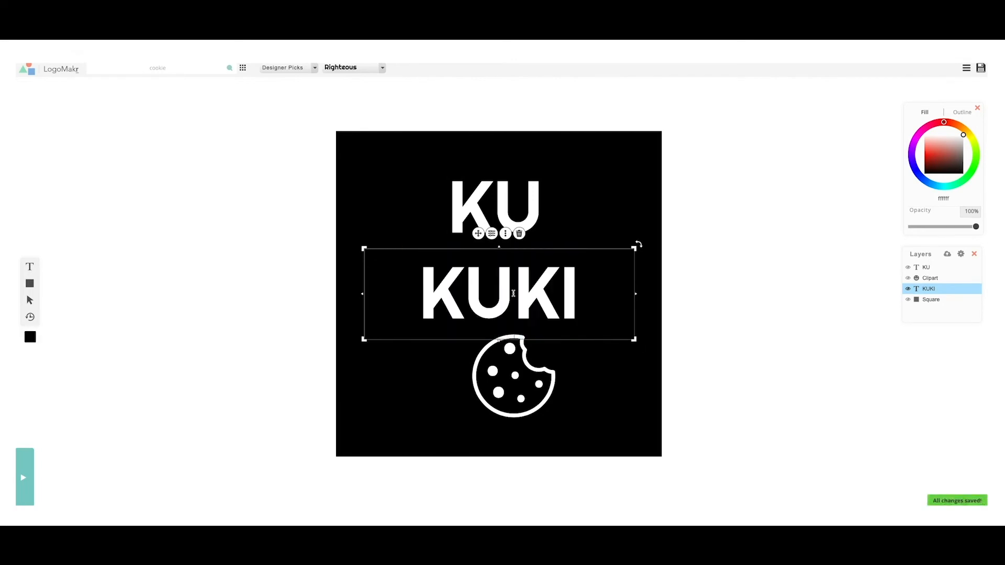
pyautogui.press('BackSpace')
pyautogui.press('BackSpace')
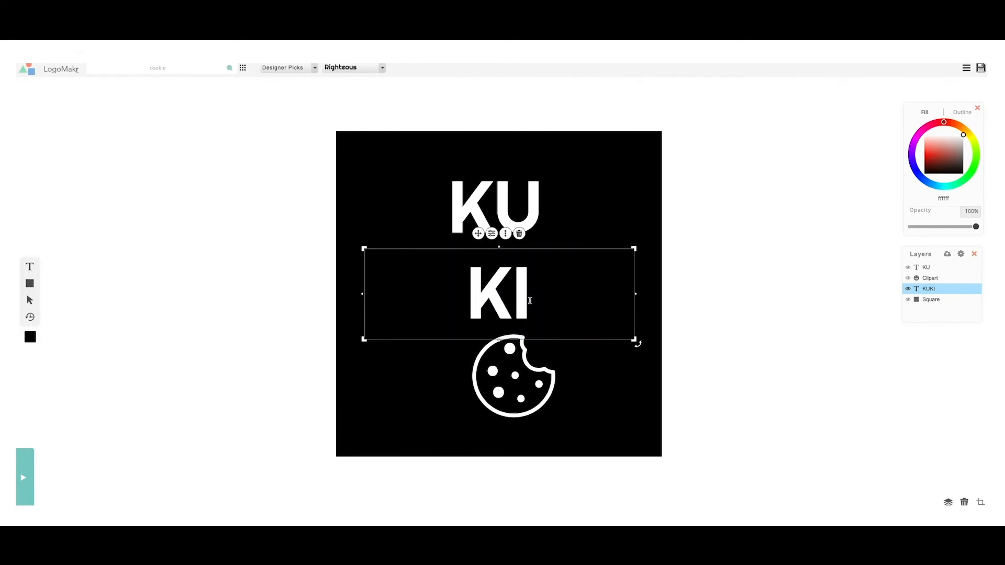
pyautogui.click(429, 230)
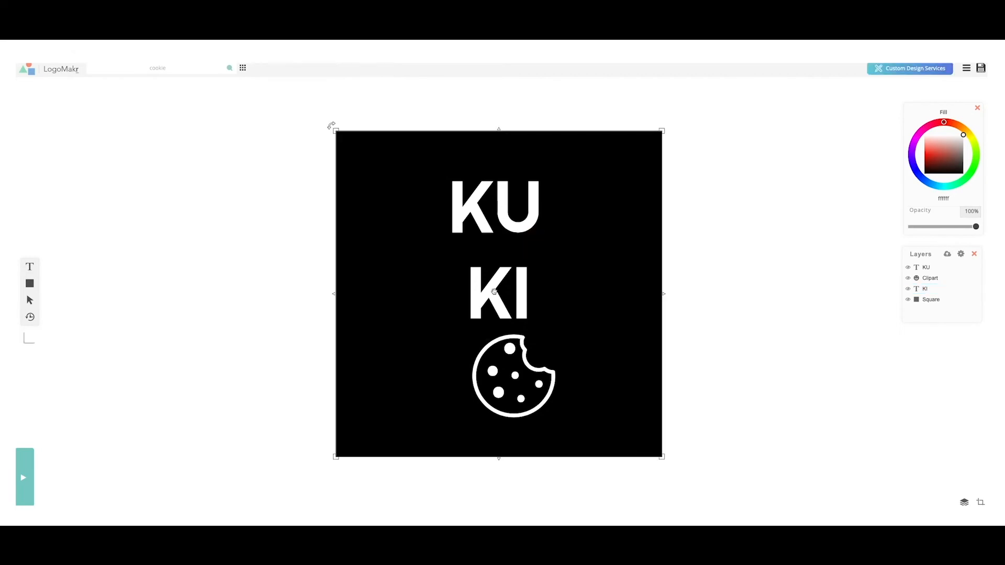
# Enlarge the KI text to about the cookie's width and centre it in the black square just above the cookie.
pyautogui.click(492, 292)
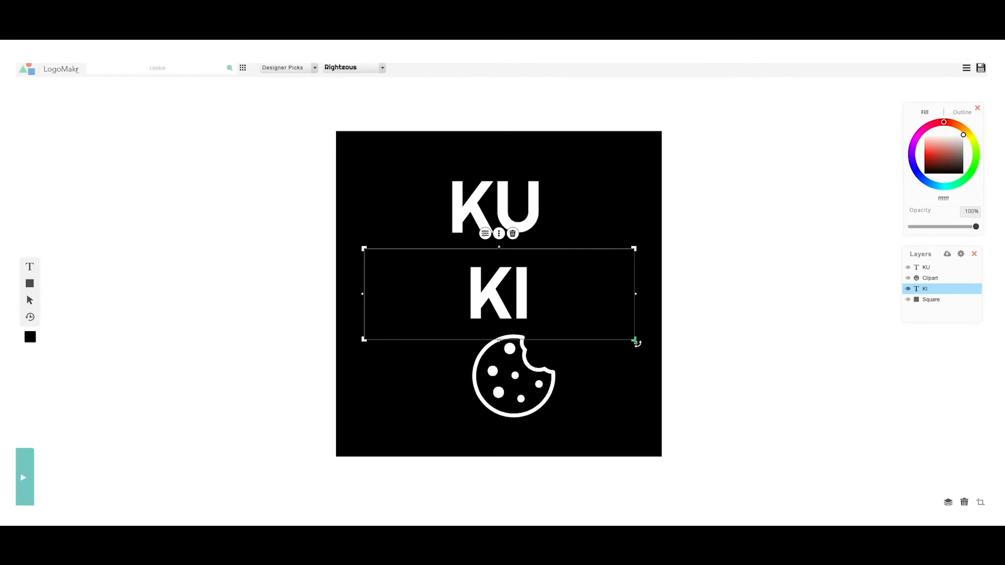
pyautogui.moveTo(634, 340); pyautogui.dragTo(574, 371)
pyautogui.moveTo(441, 296); pyautogui.dragTo(481, 285)
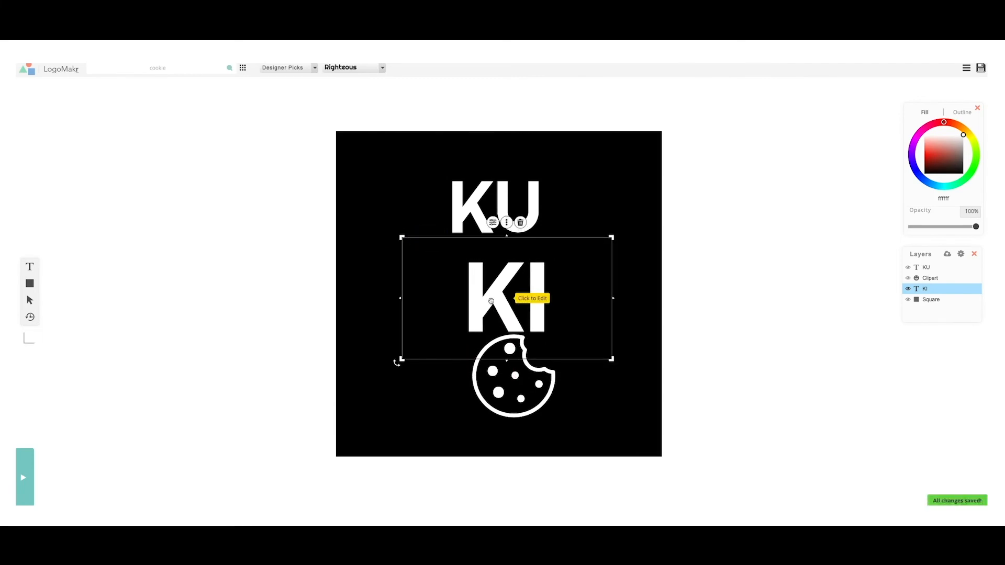
pyautogui.moveTo(493, 295); pyautogui.dragTo(503, 354)
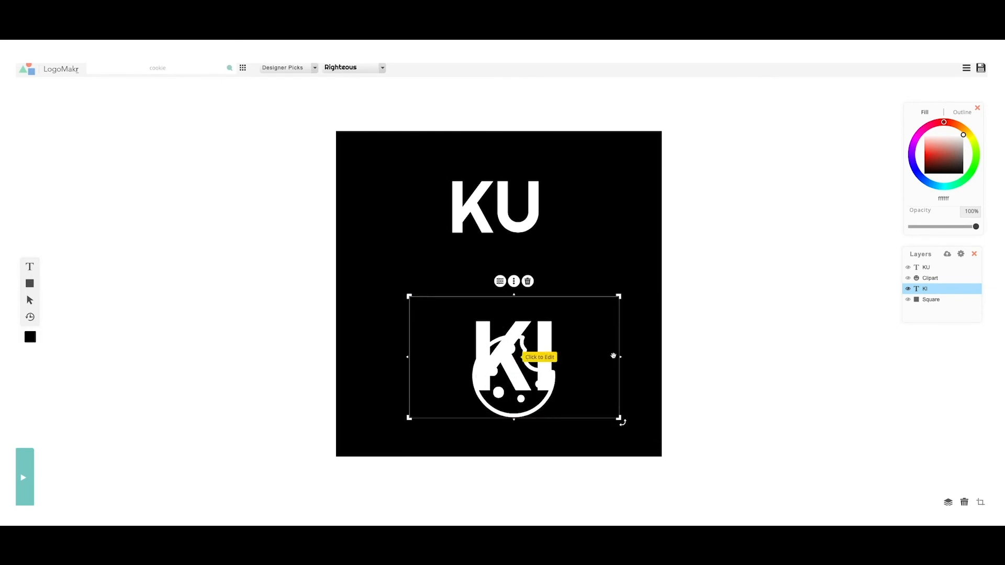
pyautogui.moveTo(619, 418); pyautogui.dragTo(623, 422)
pyautogui.moveTo(541, 359)
pyautogui.mouseDown()
pyautogui.moveTo(549, 372)
pyautogui.moveTo(541, 349)
pyautogui.mouseUp()
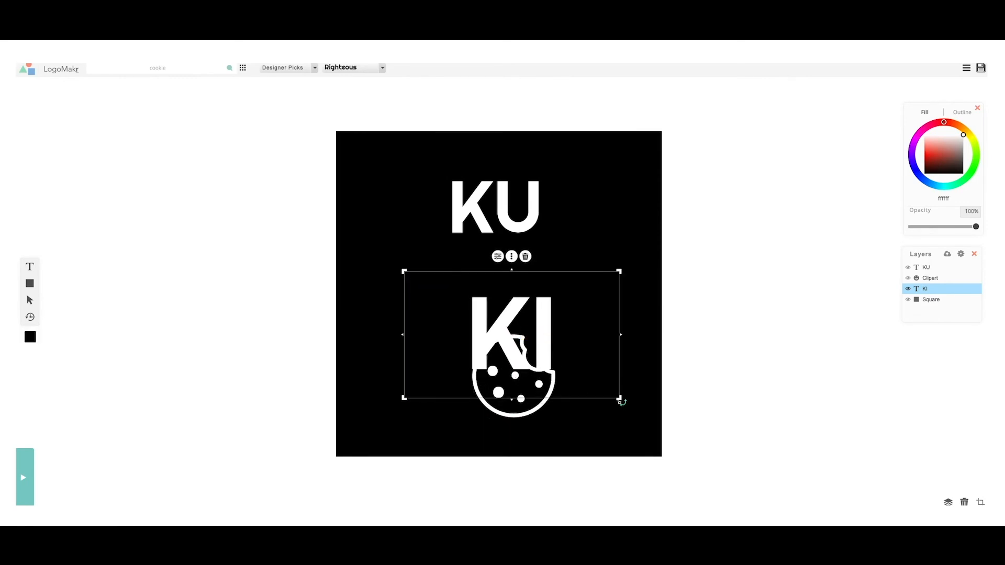
pyautogui.moveTo(620, 399); pyautogui.dragTo(625, 403)
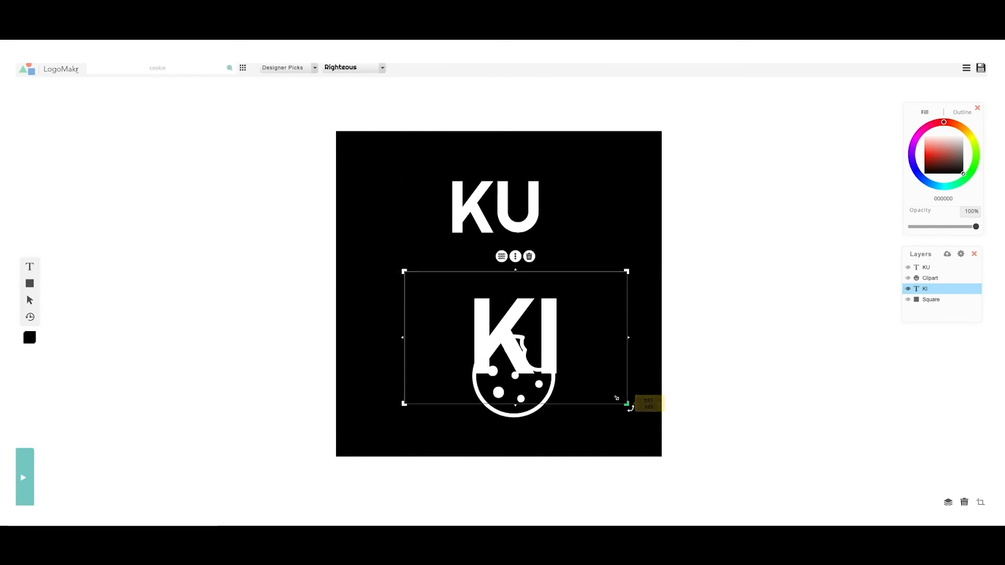
pyautogui.moveTo(546, 356); pyautogui.dragTo(547, 356)
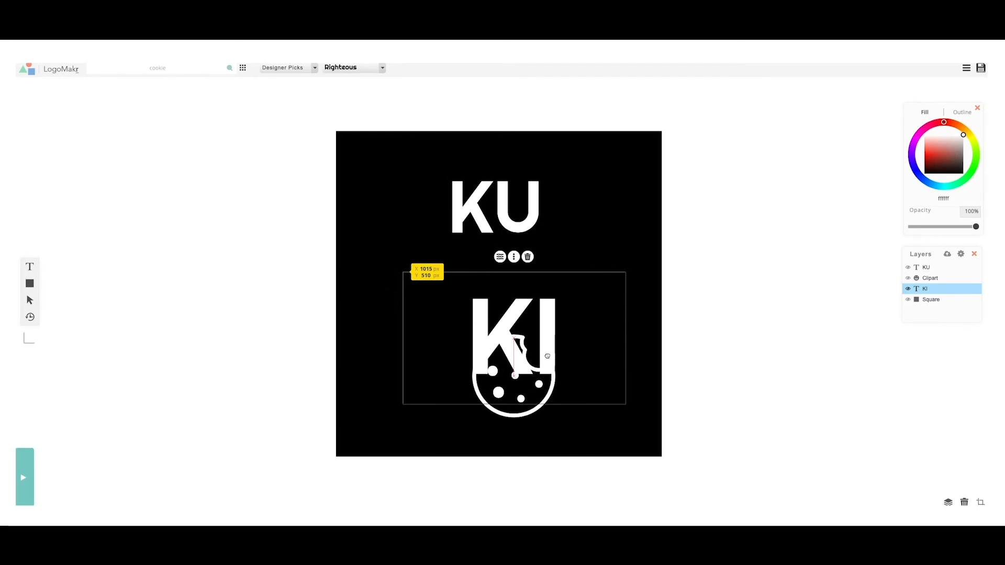
pyautogui.moveTo(547, 356); pyautogui.dragTo(533, 311)
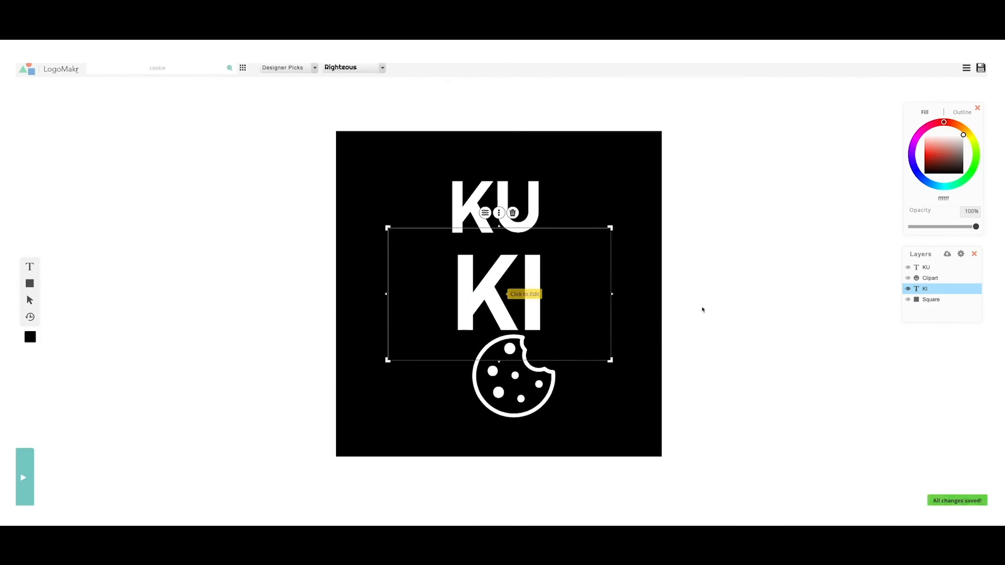
# Move the cookie graphic aside to the lower-left corner of the black square.
pyautogui.click(664, 460)
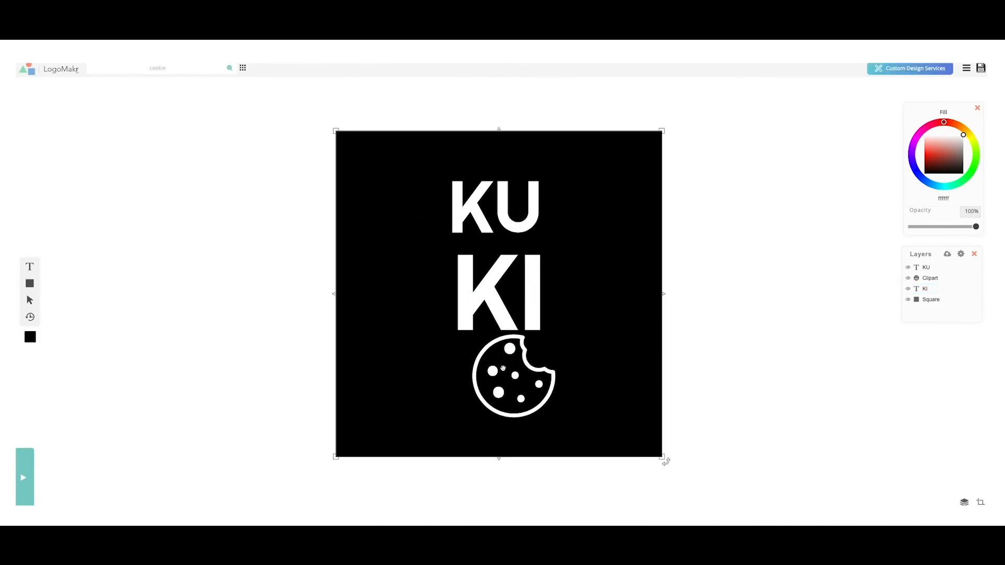
pyautogui.click(513, 377)
pyautogui.moveTo(514, 376); pyautogui.dragTo(406, 419)
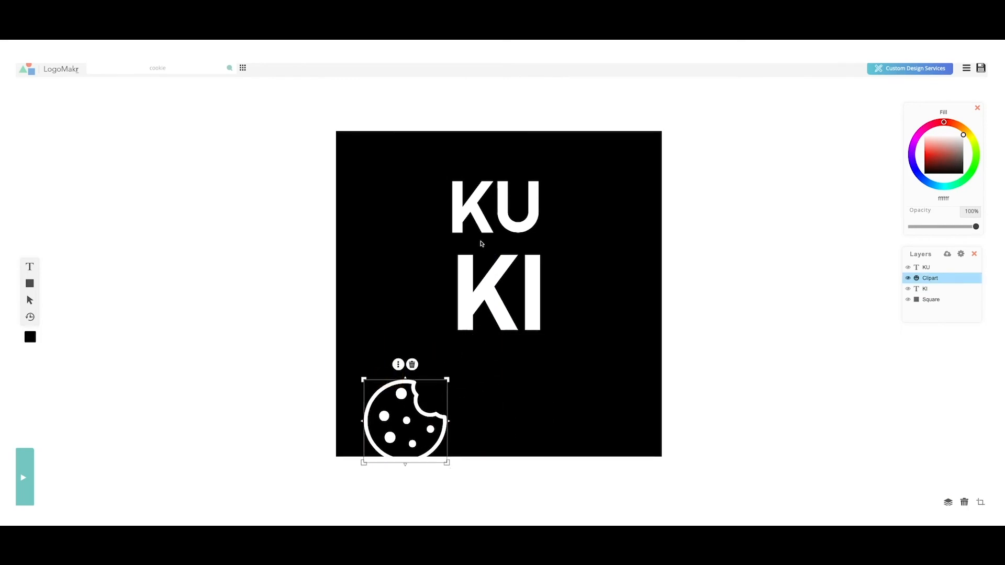
# Place the KU text directly above KI and shrink it slightly to match the width of KI.
pyautogui.click(479, 215)
pyautogui.moveTo(479, 214); pyautogui.dragTo(431, 182)
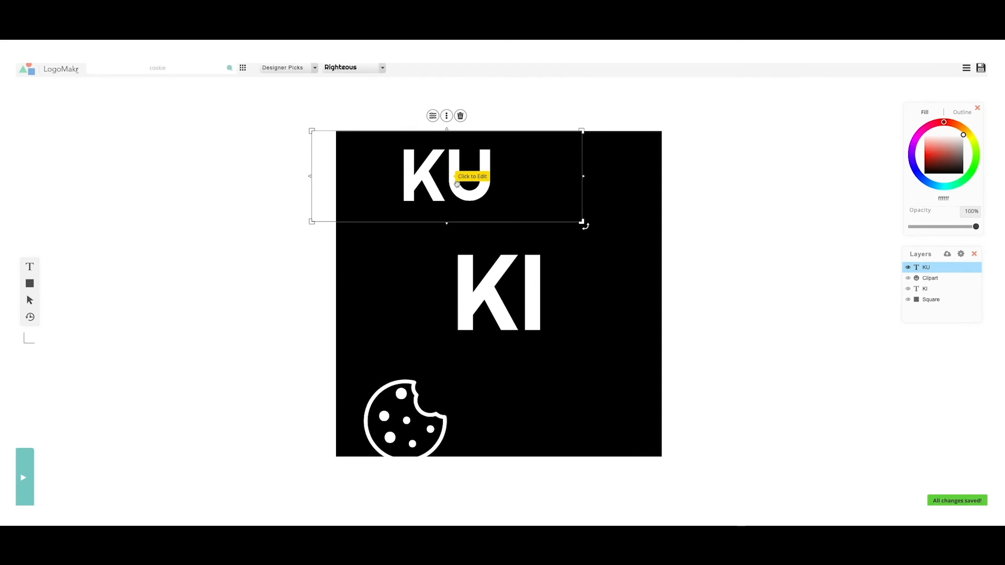
pyautogui.moveTo(455, 181); pyautogui.dragTo(509, 225)
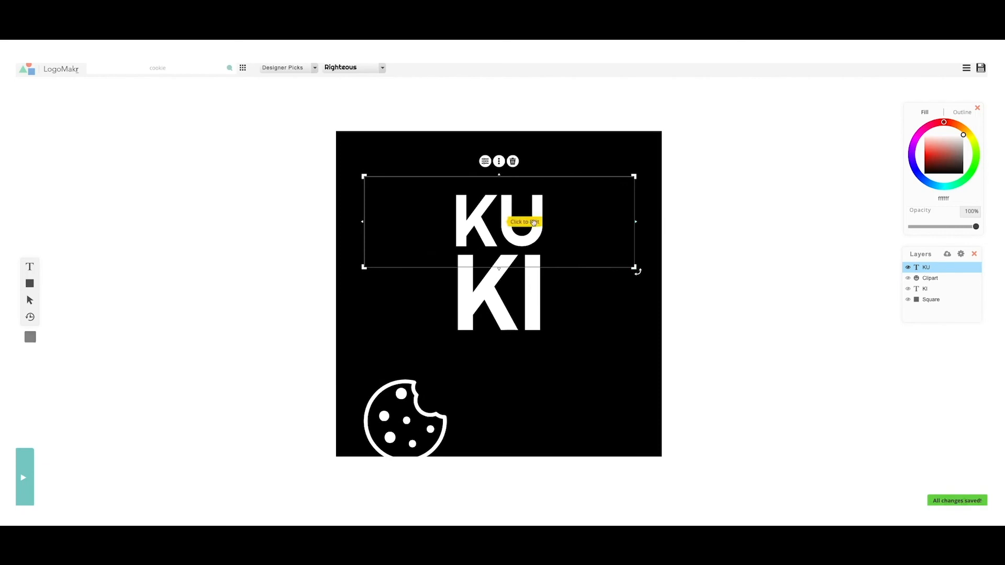
pyautogui.moveTo(539, 234)
pyautogui.mouseDown()
pyautogui.moveTo(538, 260)
pyautogui.moveTo(536, 236)
pyautogui.mouseUp()
pyautogui.moveTo(464, 236); pyautogui.dragTo(467, 237)
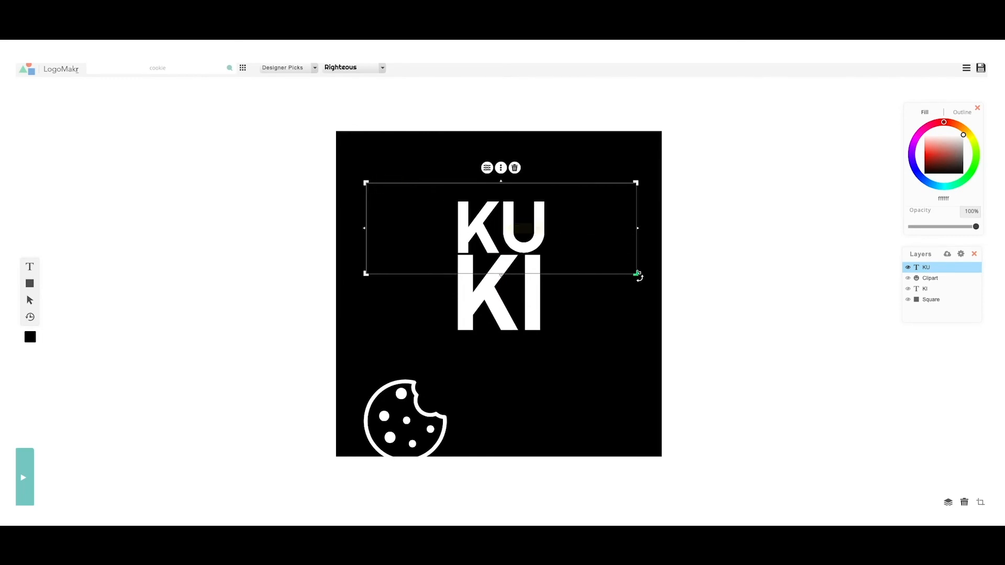
pyautogui.moveTo(637, 274); pyautogui.dragTo(630, 272)
pyautogui.moveTo(536, 237); pyautogui.dragTo(537, 237)
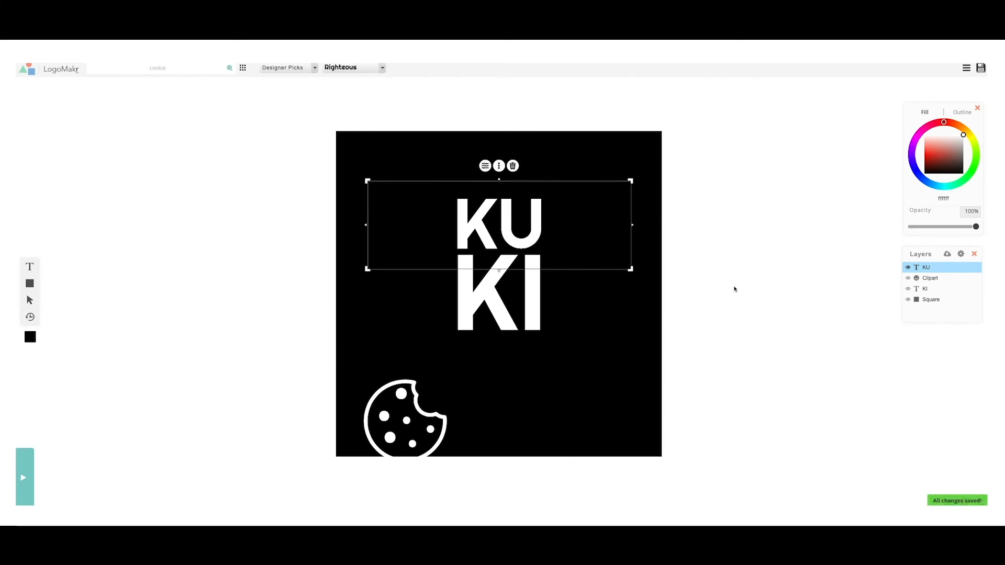
# Nudge the KU text to line up with the left edge of KI, leaving a narrow gap between the two lines.
pyautogui.press('Right')
pyautogui.press('Right')
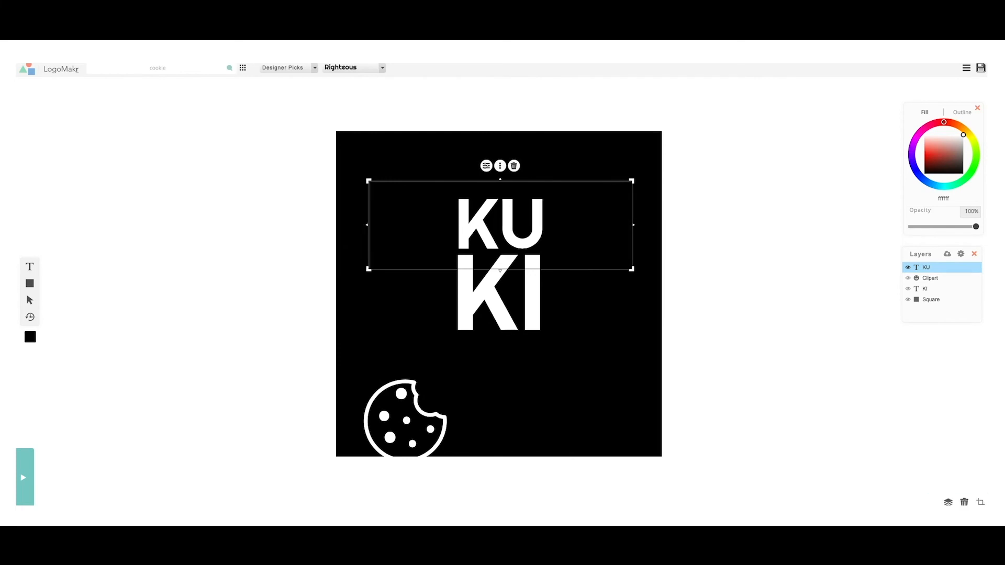
pyautogui.press('Left')
pyautogui.press('Down')
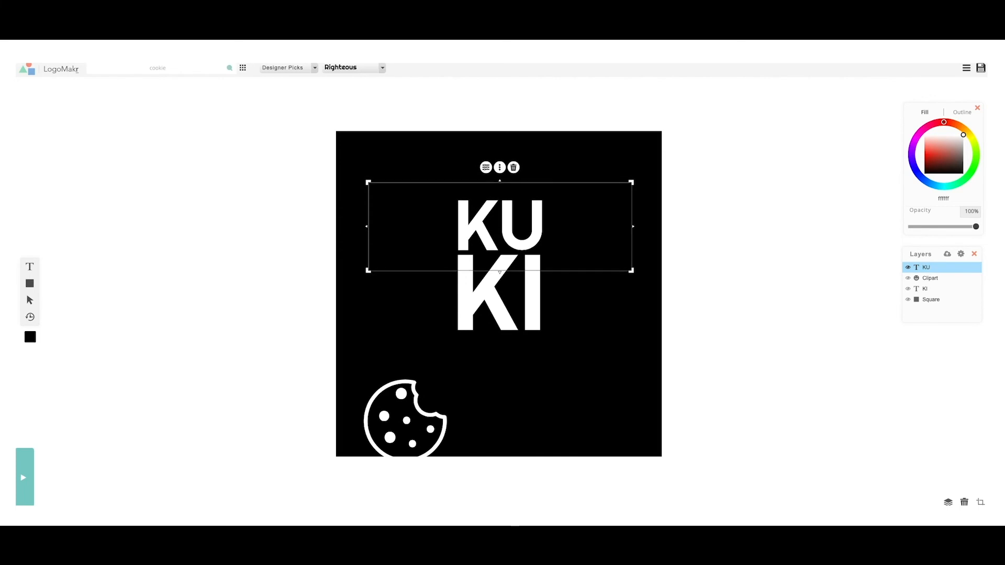
pyautogui.press('Up')
pyautogui.press('Up')
pyautogui.press('Down')
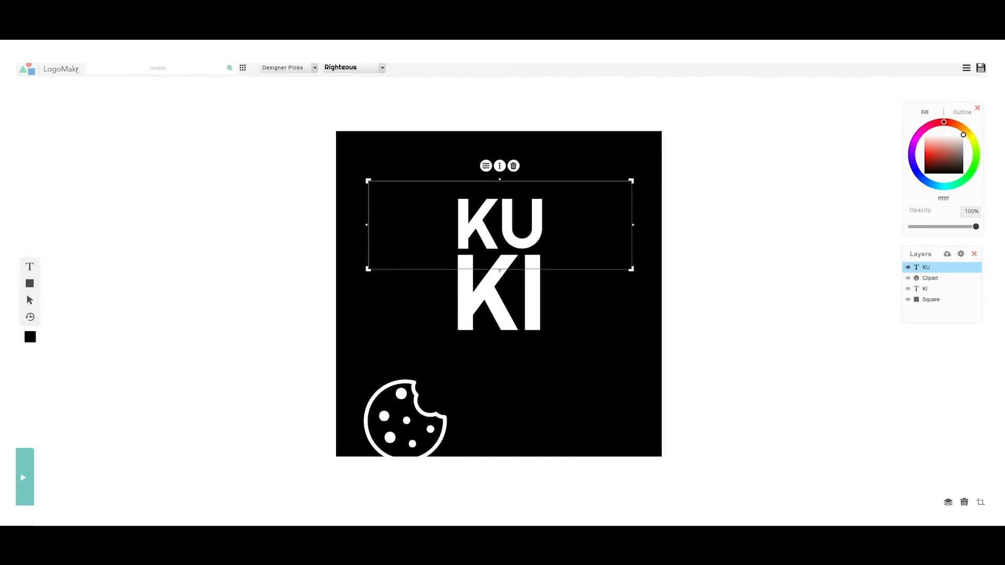
pyautogui.click(480, 422)
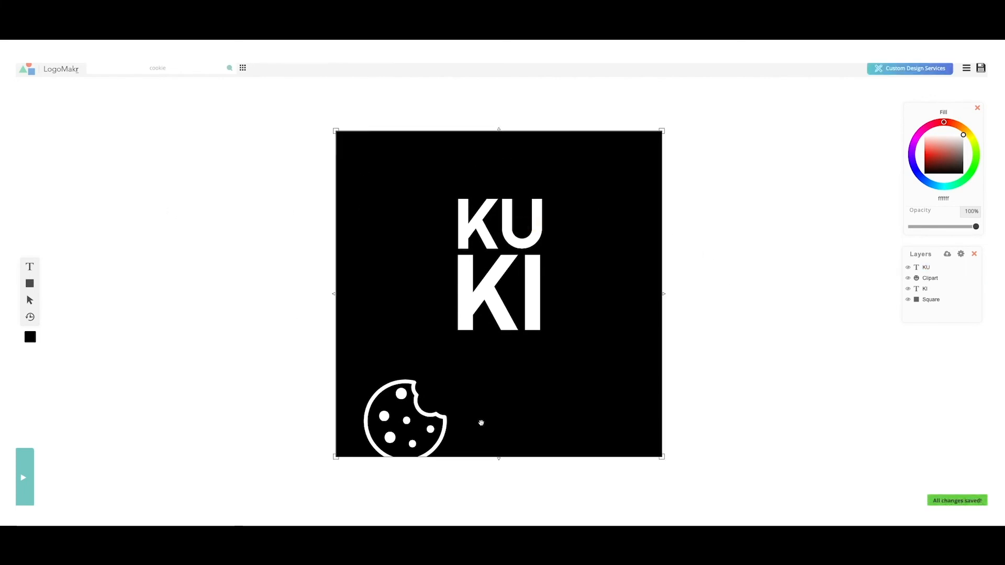
# Move the cookie directly below KI, centred under the text at about X 1160 px.
pyautogui.click(406, 421)
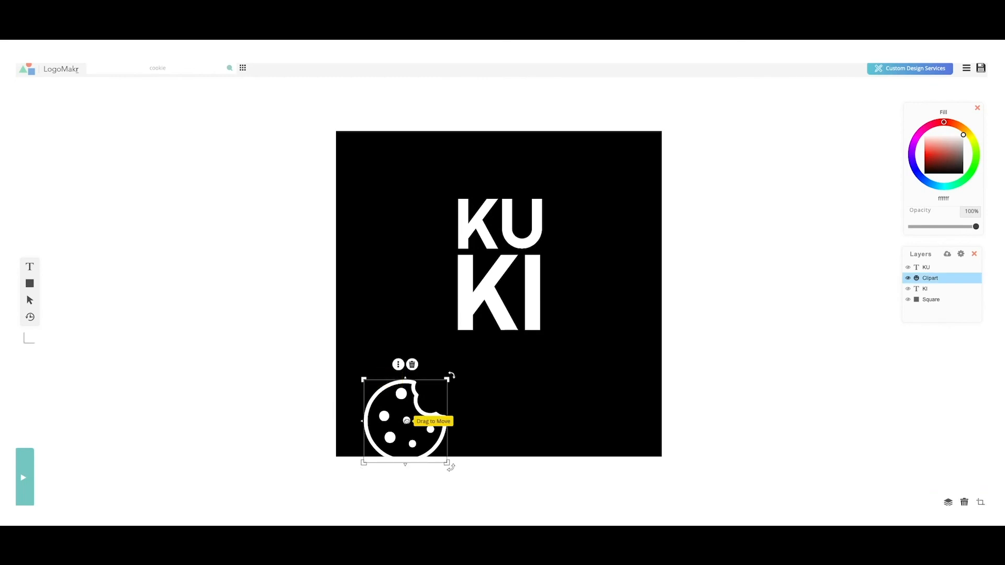
pyautogui.moveTo(406, 420); pyautogui.dragTo(501, 376)
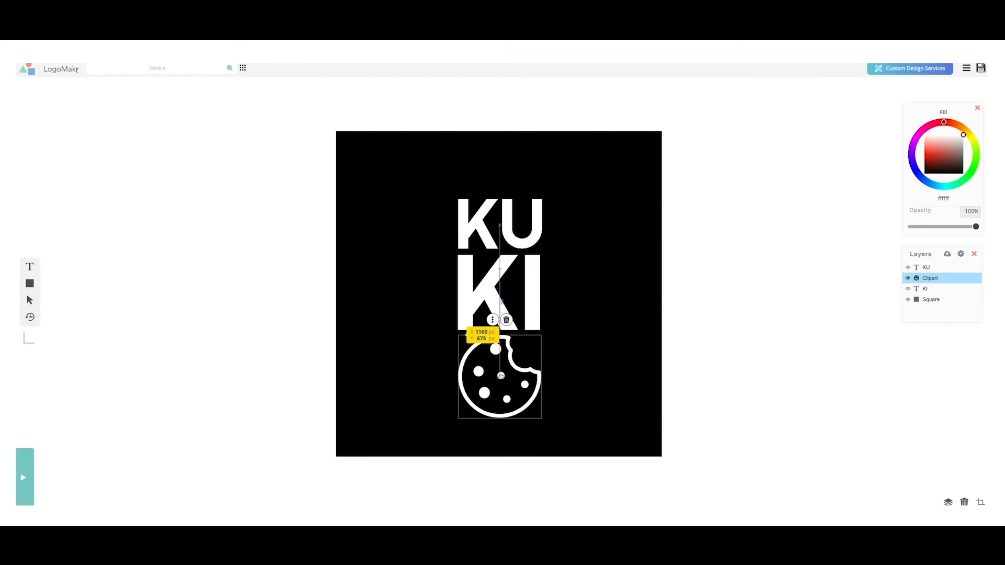
pyautogui.moveTo(501, 376); pyautogui.dragTo(501, 374)
pyautogui.click(769, 439)
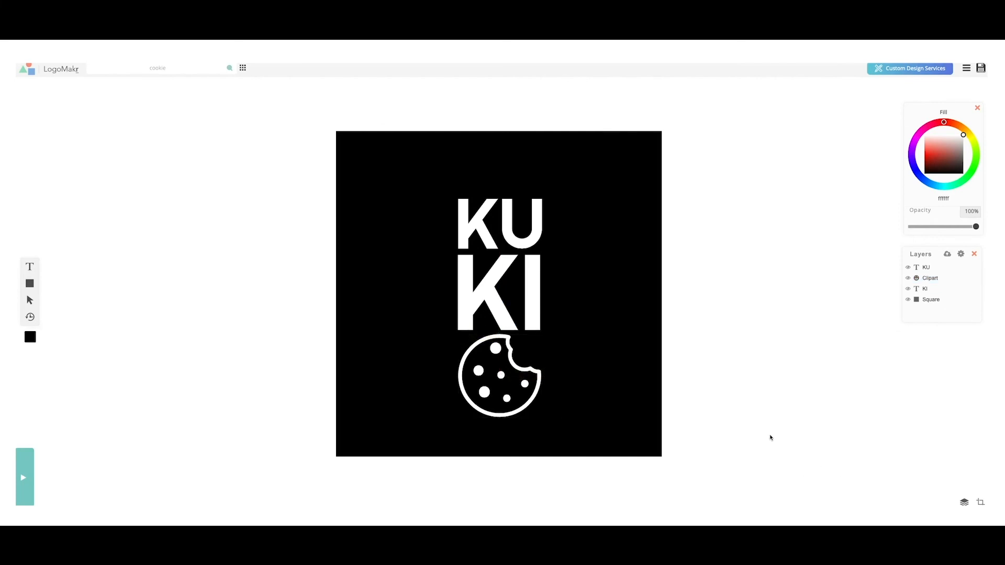
# Nudge the cookie slightly down and the KU text slightly up to even out the gaps around KI.
pyautogui.click(657, 377)
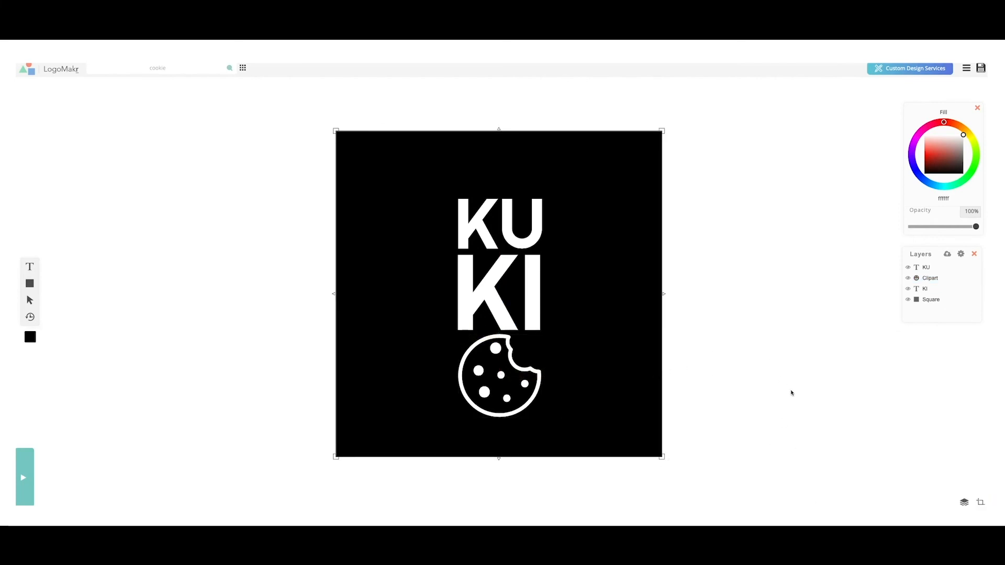
pyautogui.click(790, 283)
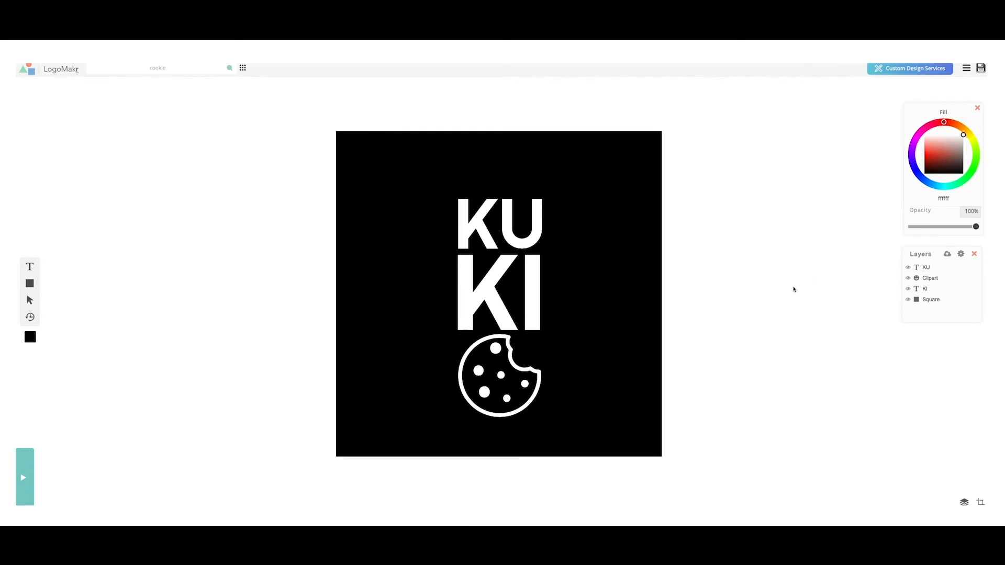
pyautogui.click(495, 386)
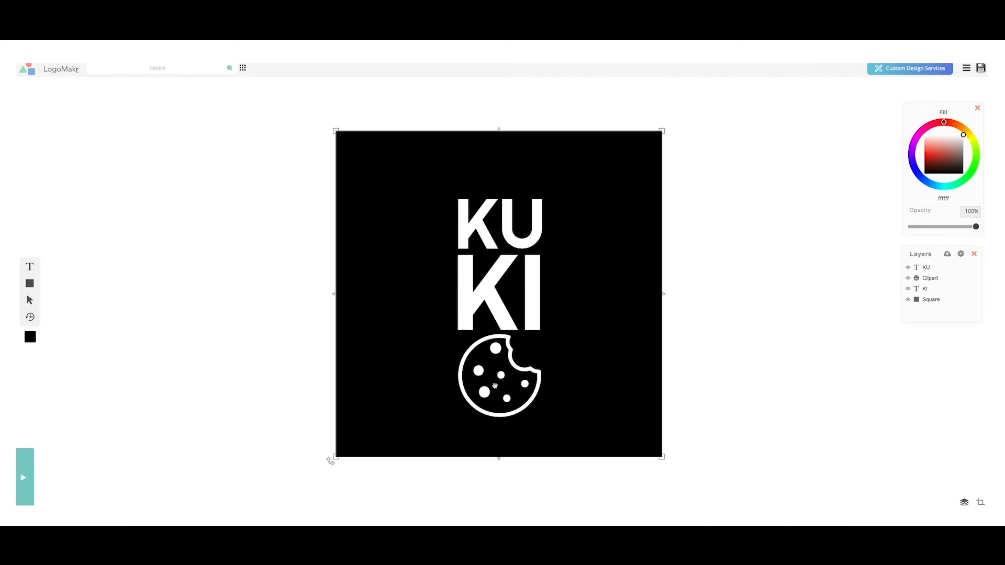
pyautogui.click(495, 386)
pyautogui.press('Down')
pyautogui.press('Down')
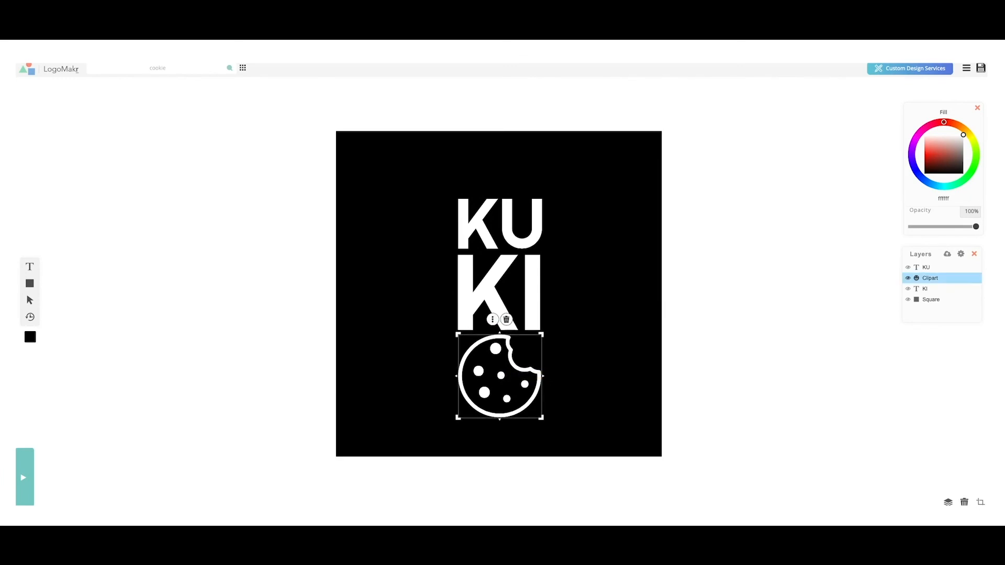
pyautogui.click(506, 226)
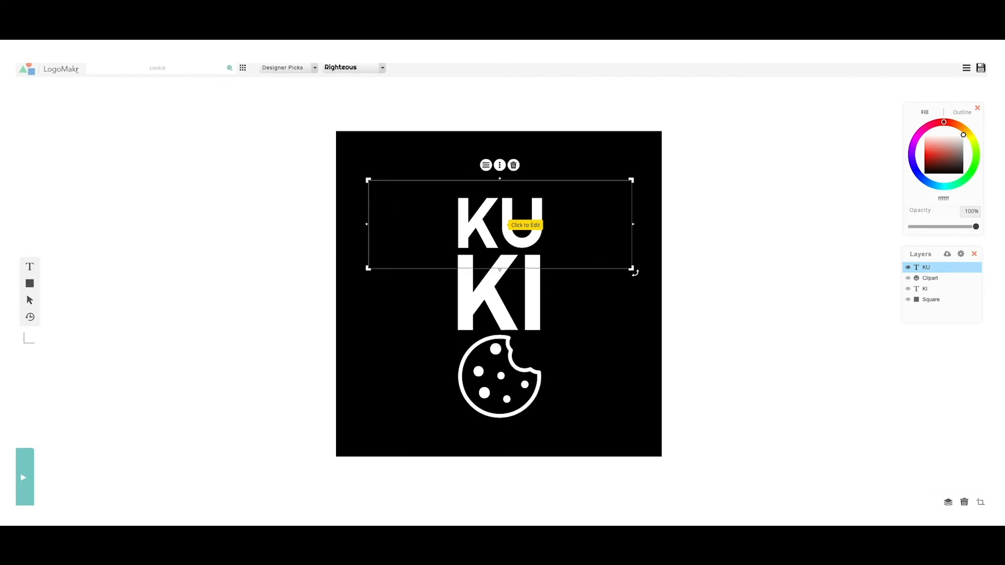
pyautogui.click(784, 369)
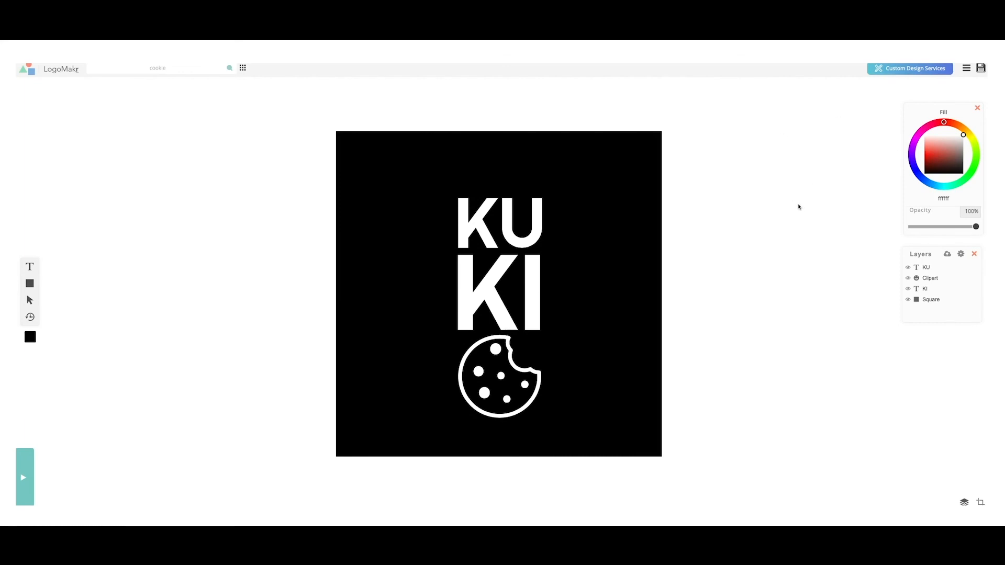
# Try a red fill (ff0a0a) on the KI text and return it to white (ffffff).
pyautogui.click(533, 304)
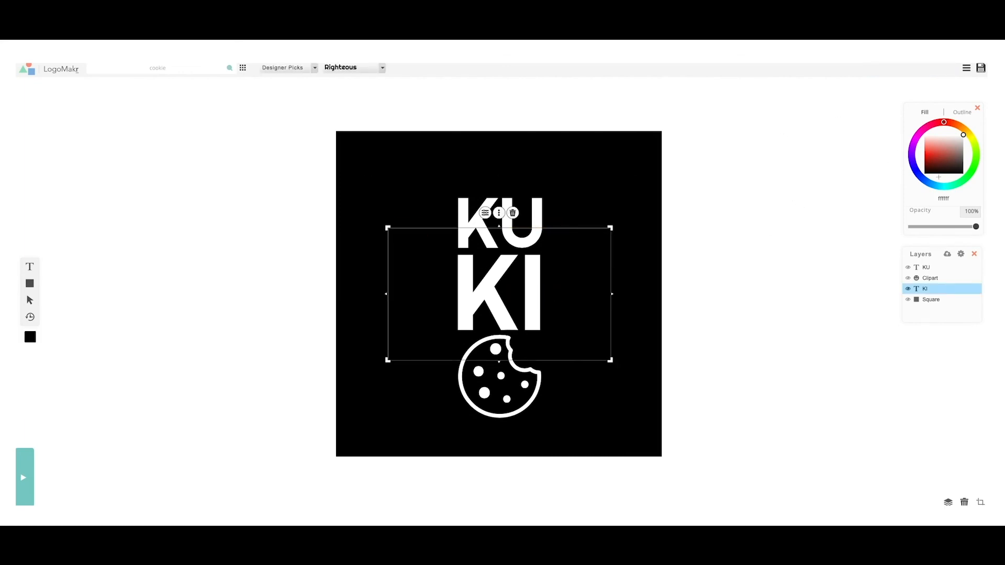
pyautogui.click(925, 154)
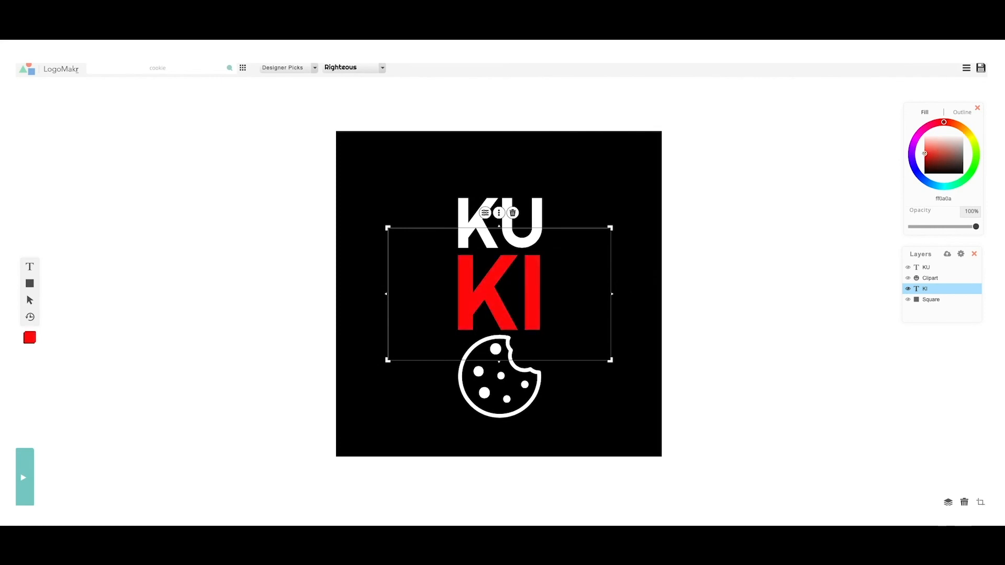
pyautogui.click(956, 123)
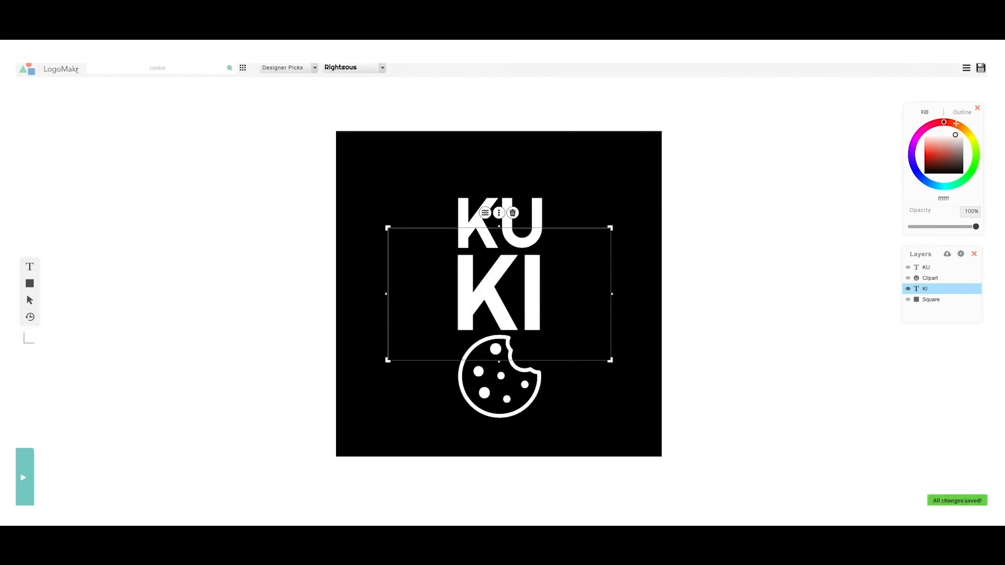
pyautogui.click(823, 140)
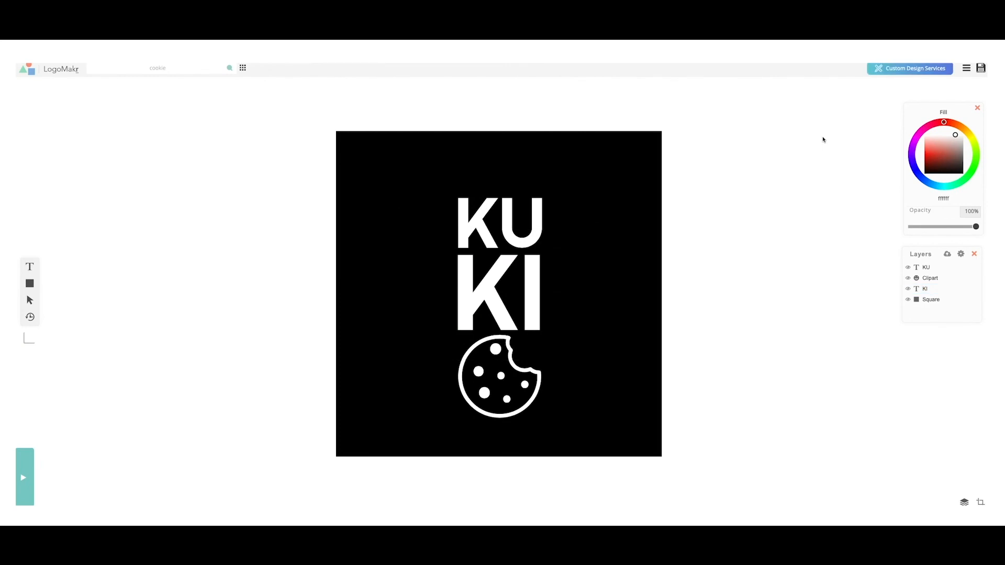
# Save the logo by downloading the free low-resolution file, allow downloads from logomakr.com and dismiss the download notice.
pyautogui.click(981, 68)
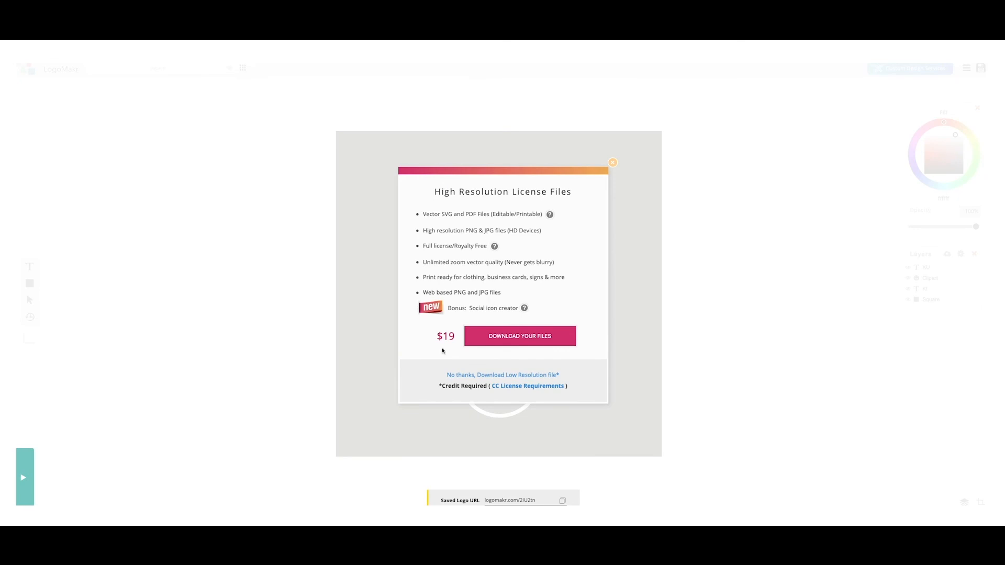
pyautogui.click(518, 377)
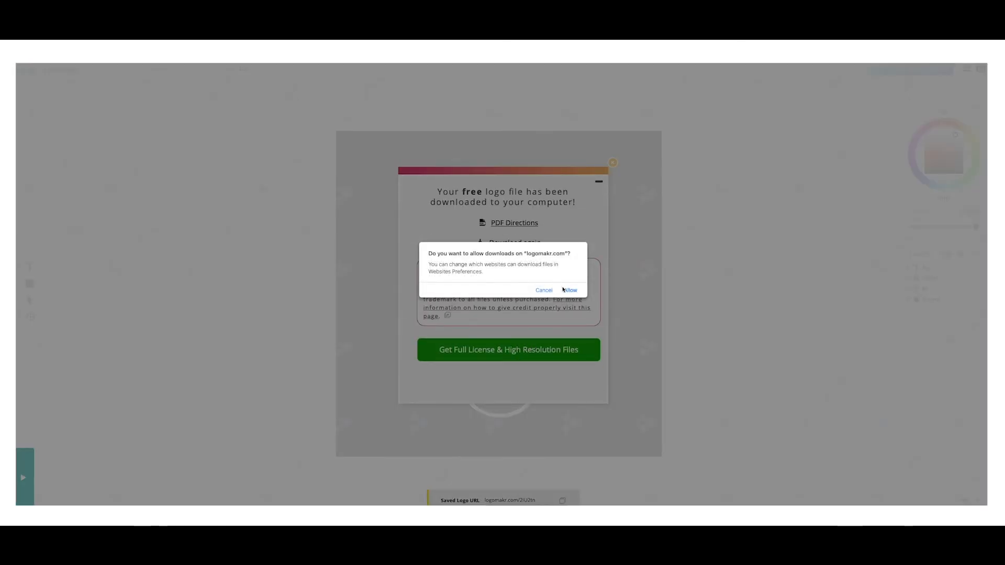
pyautogui.click(569, 290)
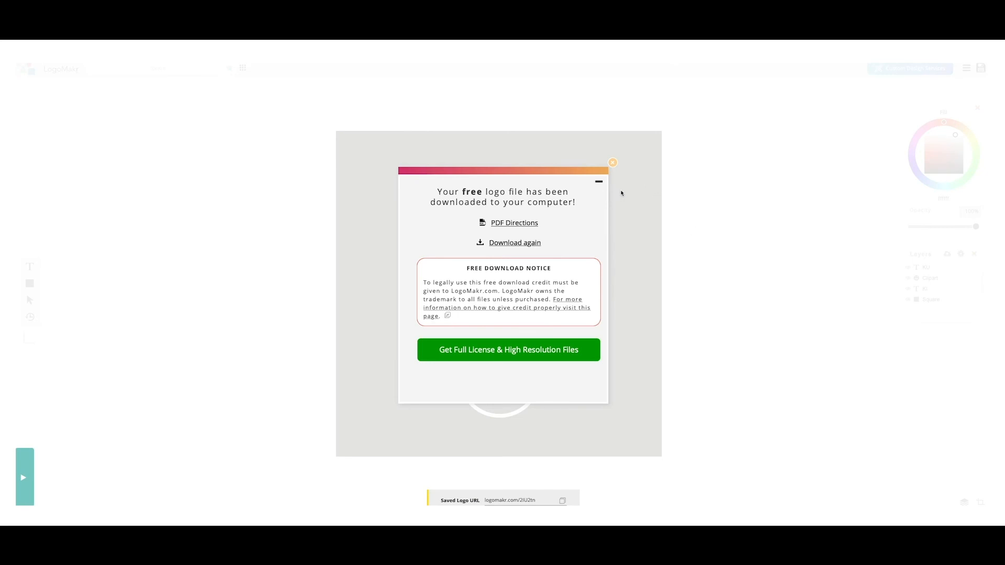
pyautogui.click(612, 164)
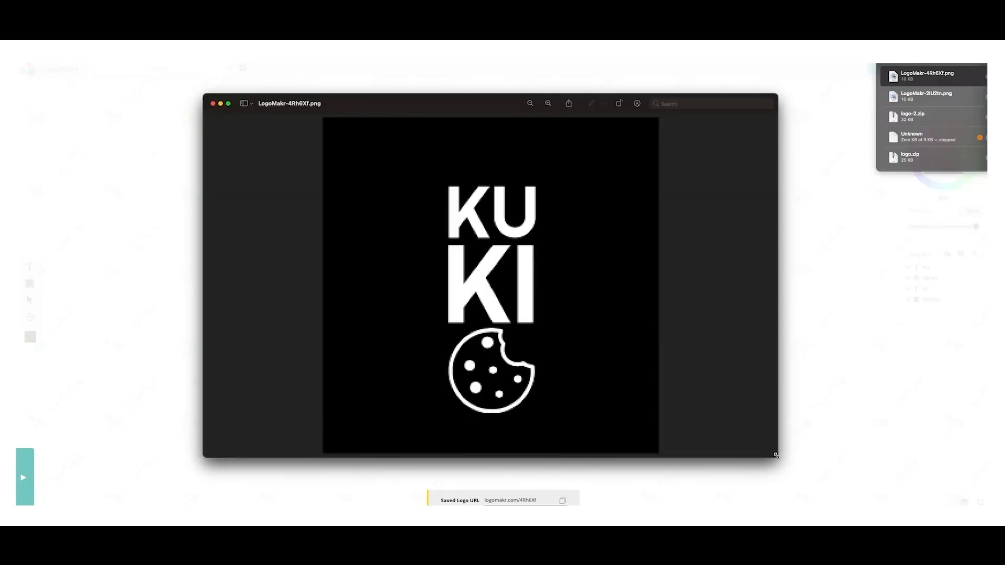
# Arrange the image previews on the desktop: shrink the KUKI logo window, place logo.jpg with the KICKS logo below it and enlarge that window.
pyautogui.moveTo(776, 456); pyautogui.dragTo(351, 249)
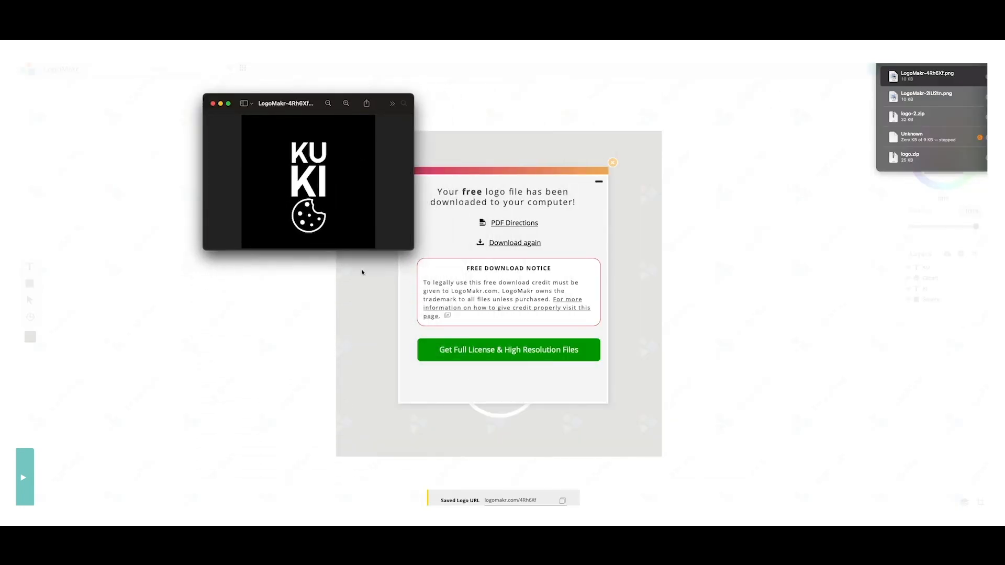
pyautogui.click(244, 103)
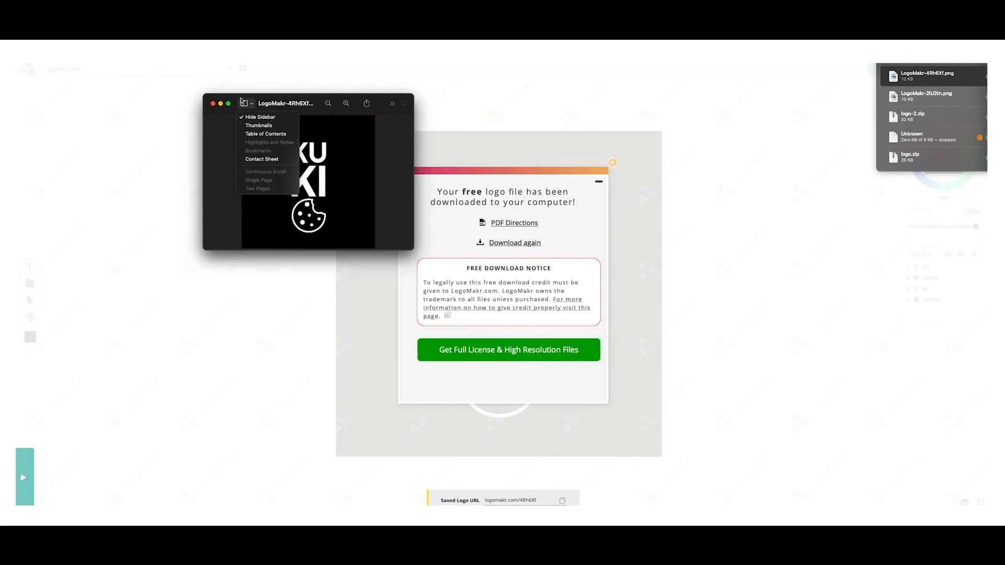
pyautogui.click(256, 99)
pyautogui.moveTo(256, 99); pyautogui.dragTo(112, 87)
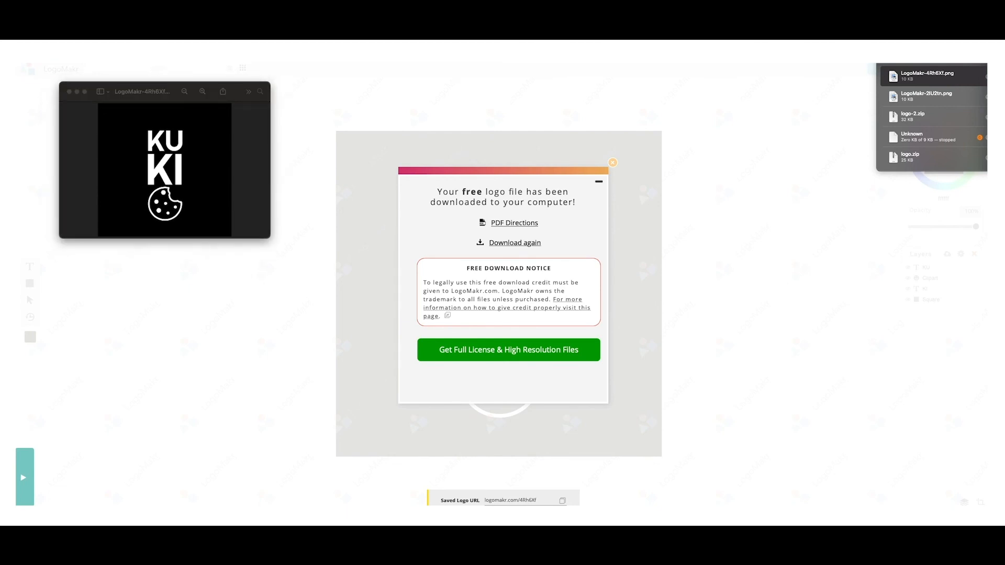
pyautogui.moveTo(16, 221); pyautogui.dragTo(72, 254)
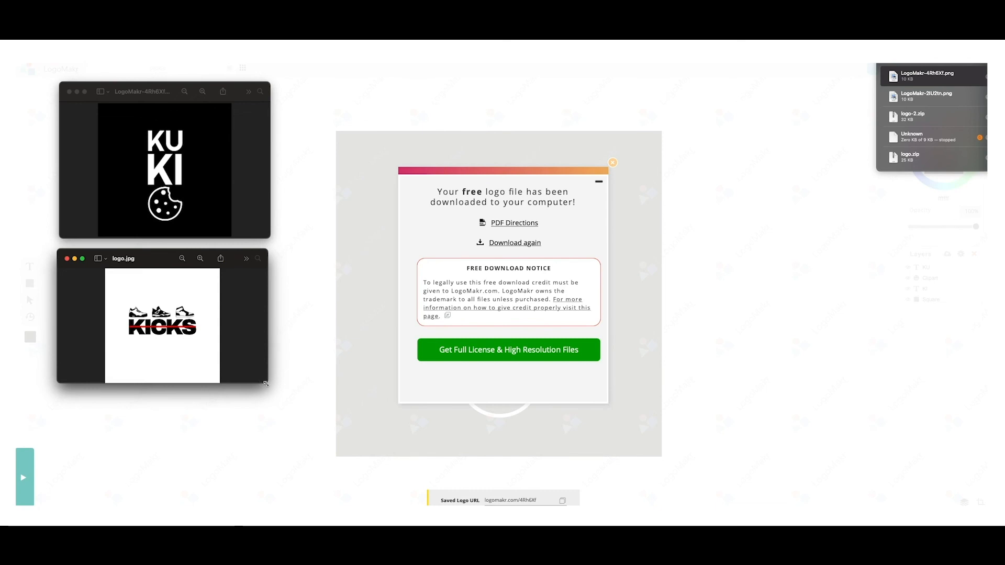
pyautogui.moveTo(266, 384); pyautogui.dragTo(360, 460)
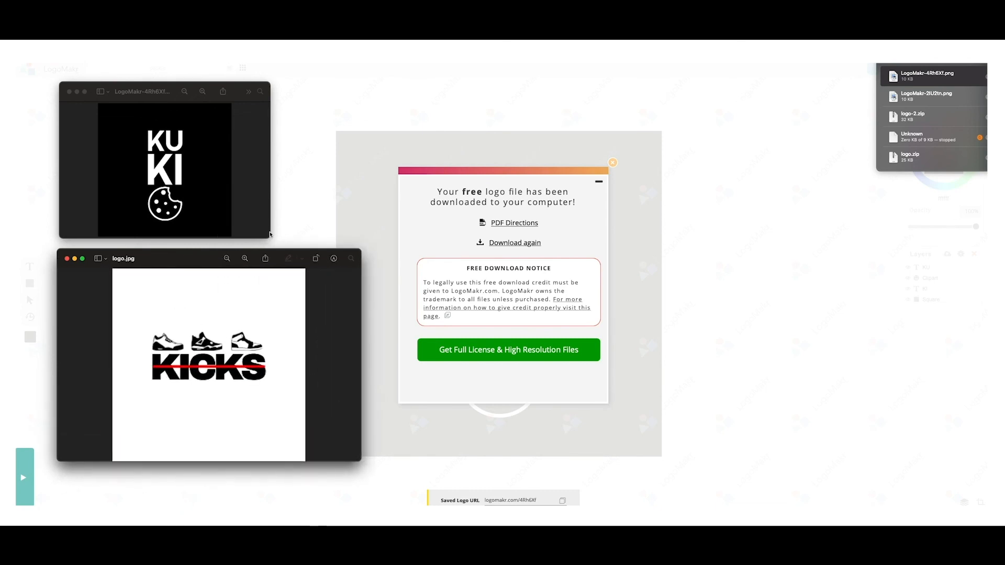